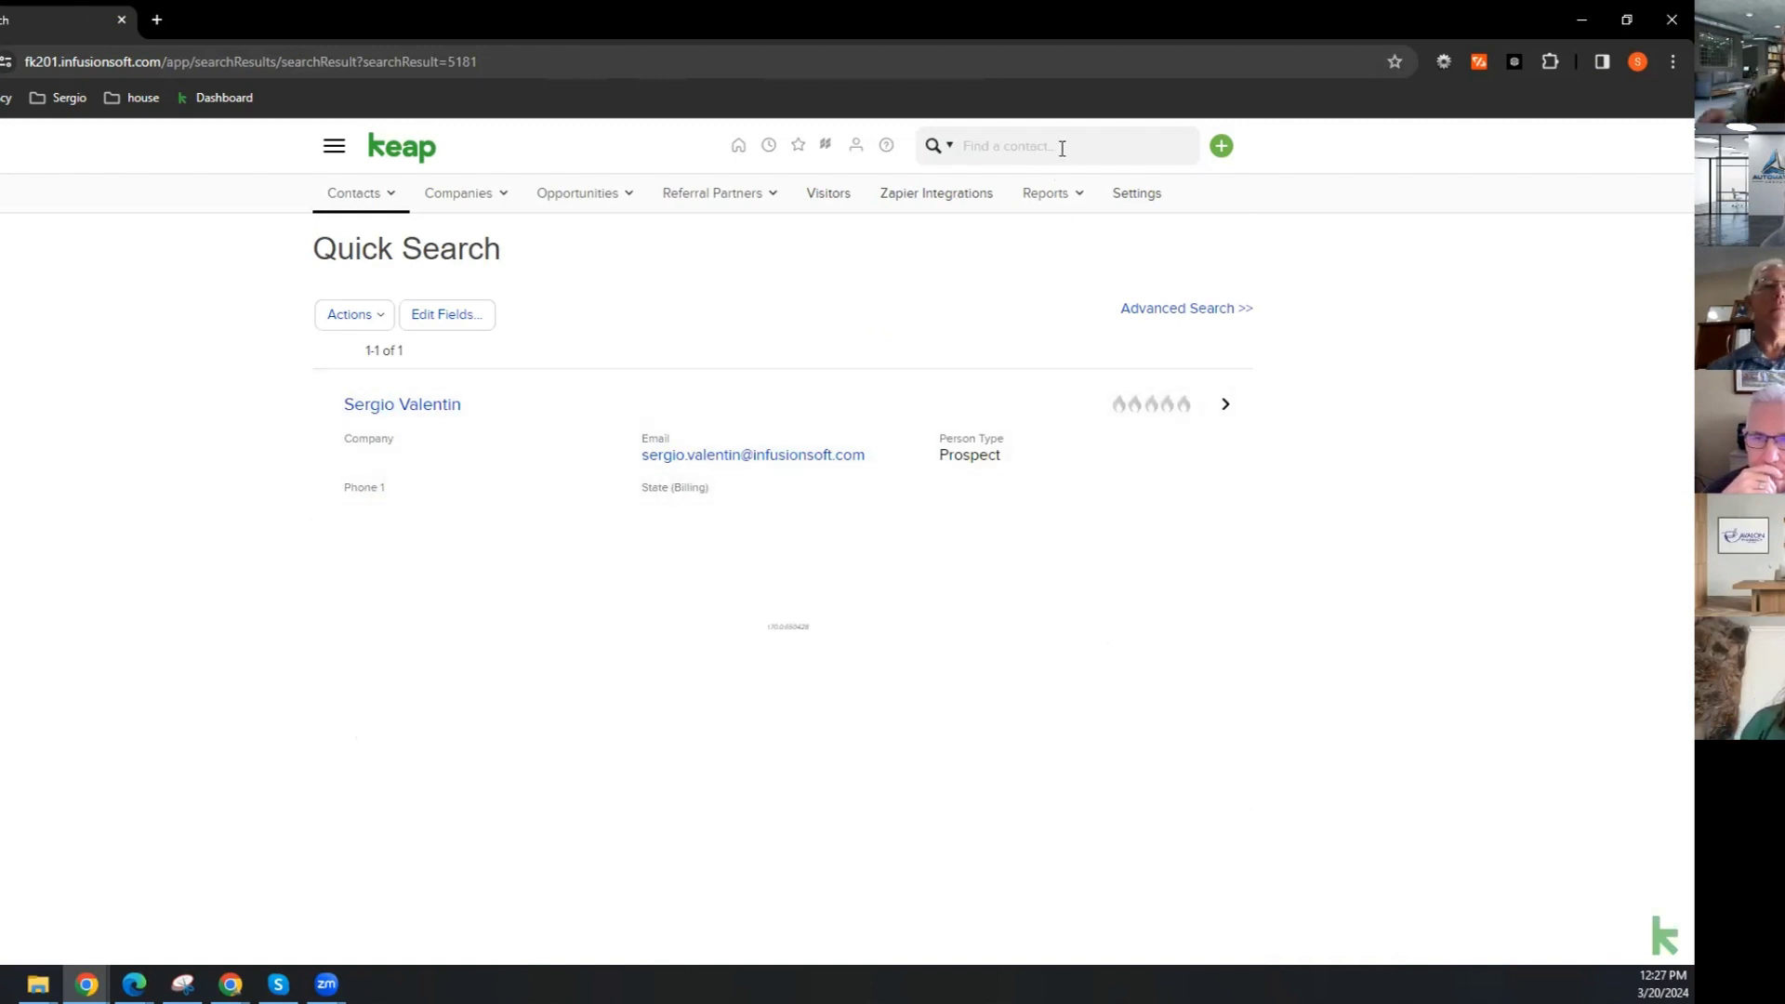
# - Apply the tag A to the prospect contact listed in the quick search results
pyautogui.moveTo(576, 447)
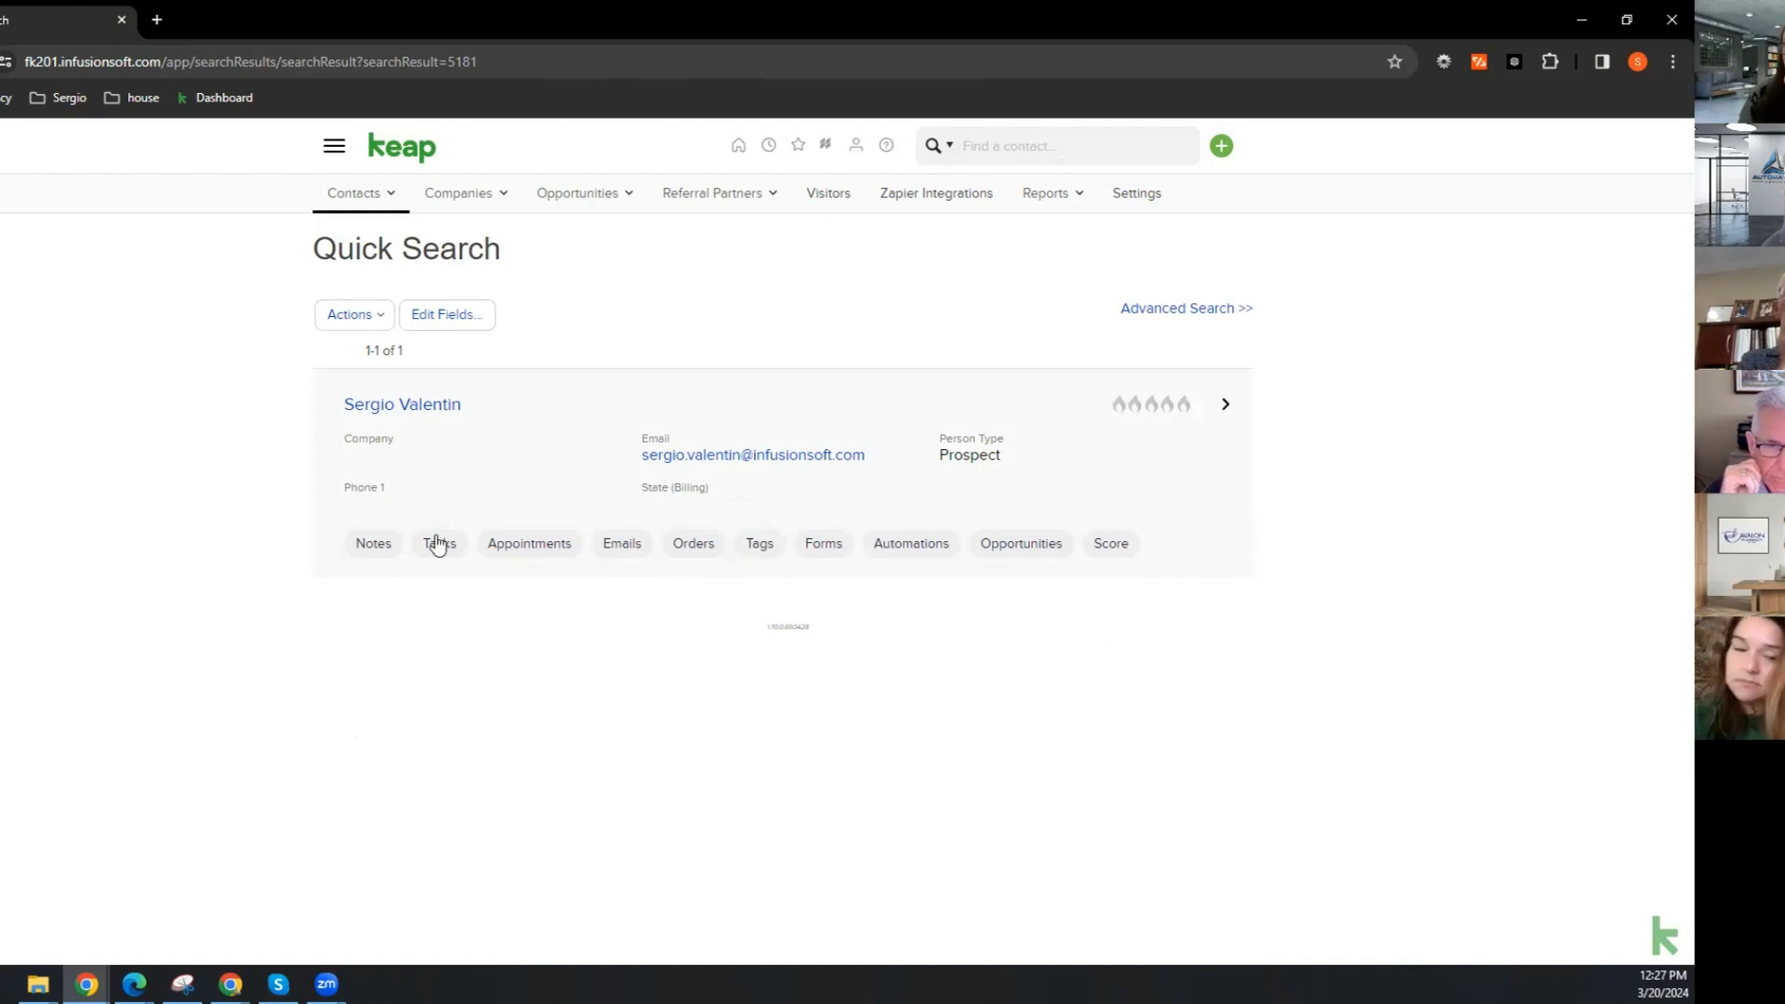
pyautogui.click(763, 549)
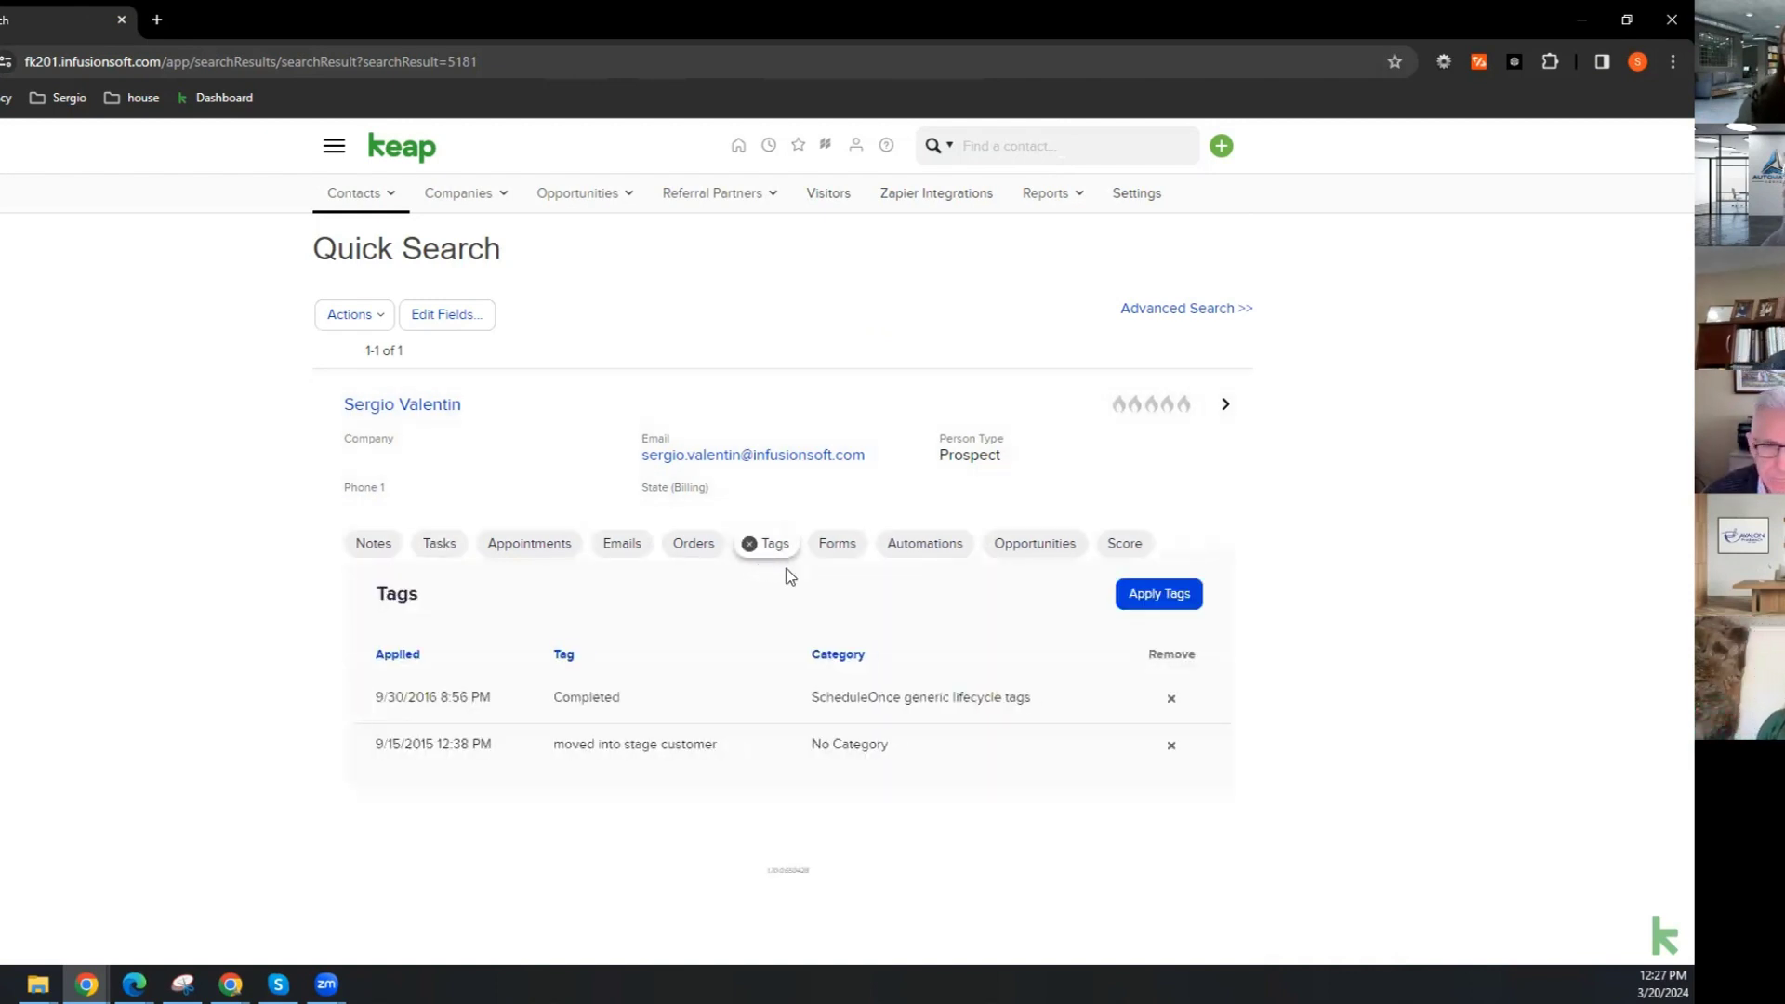
pyautogui.click(1156, 610)
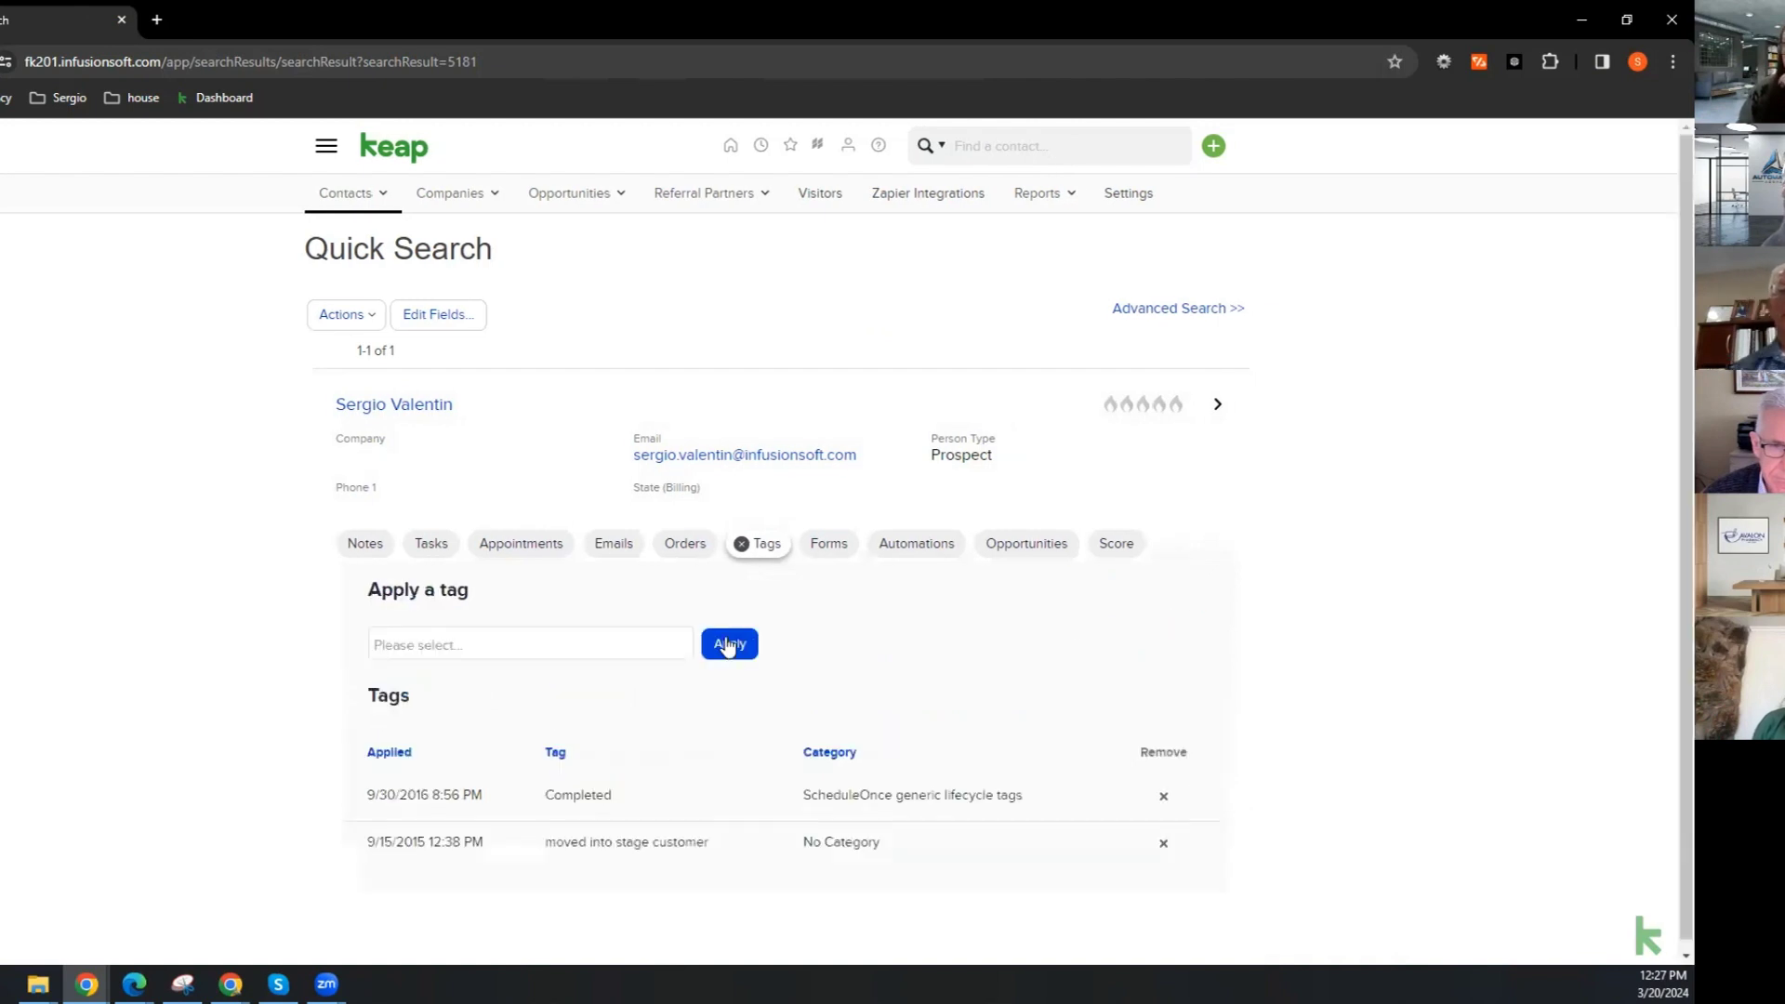
pyautogui.click(671, 637)
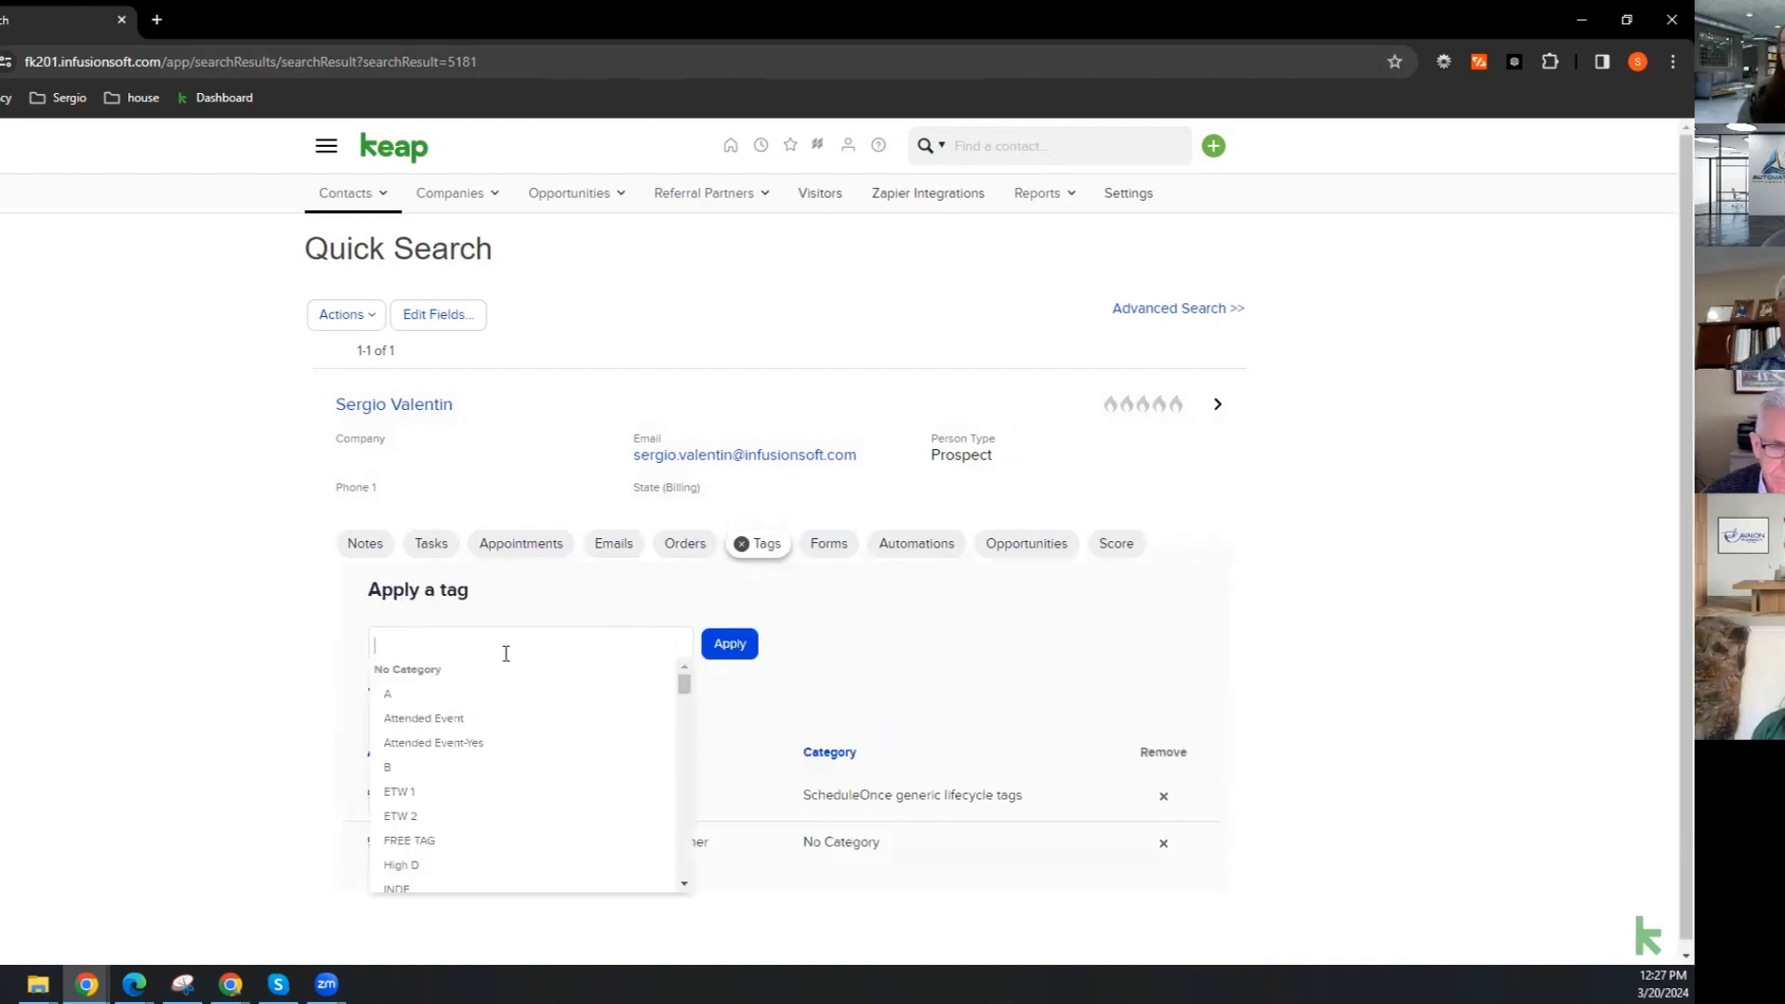
pyautogui.click(446, 696)
pyautogui.click(720, 651)
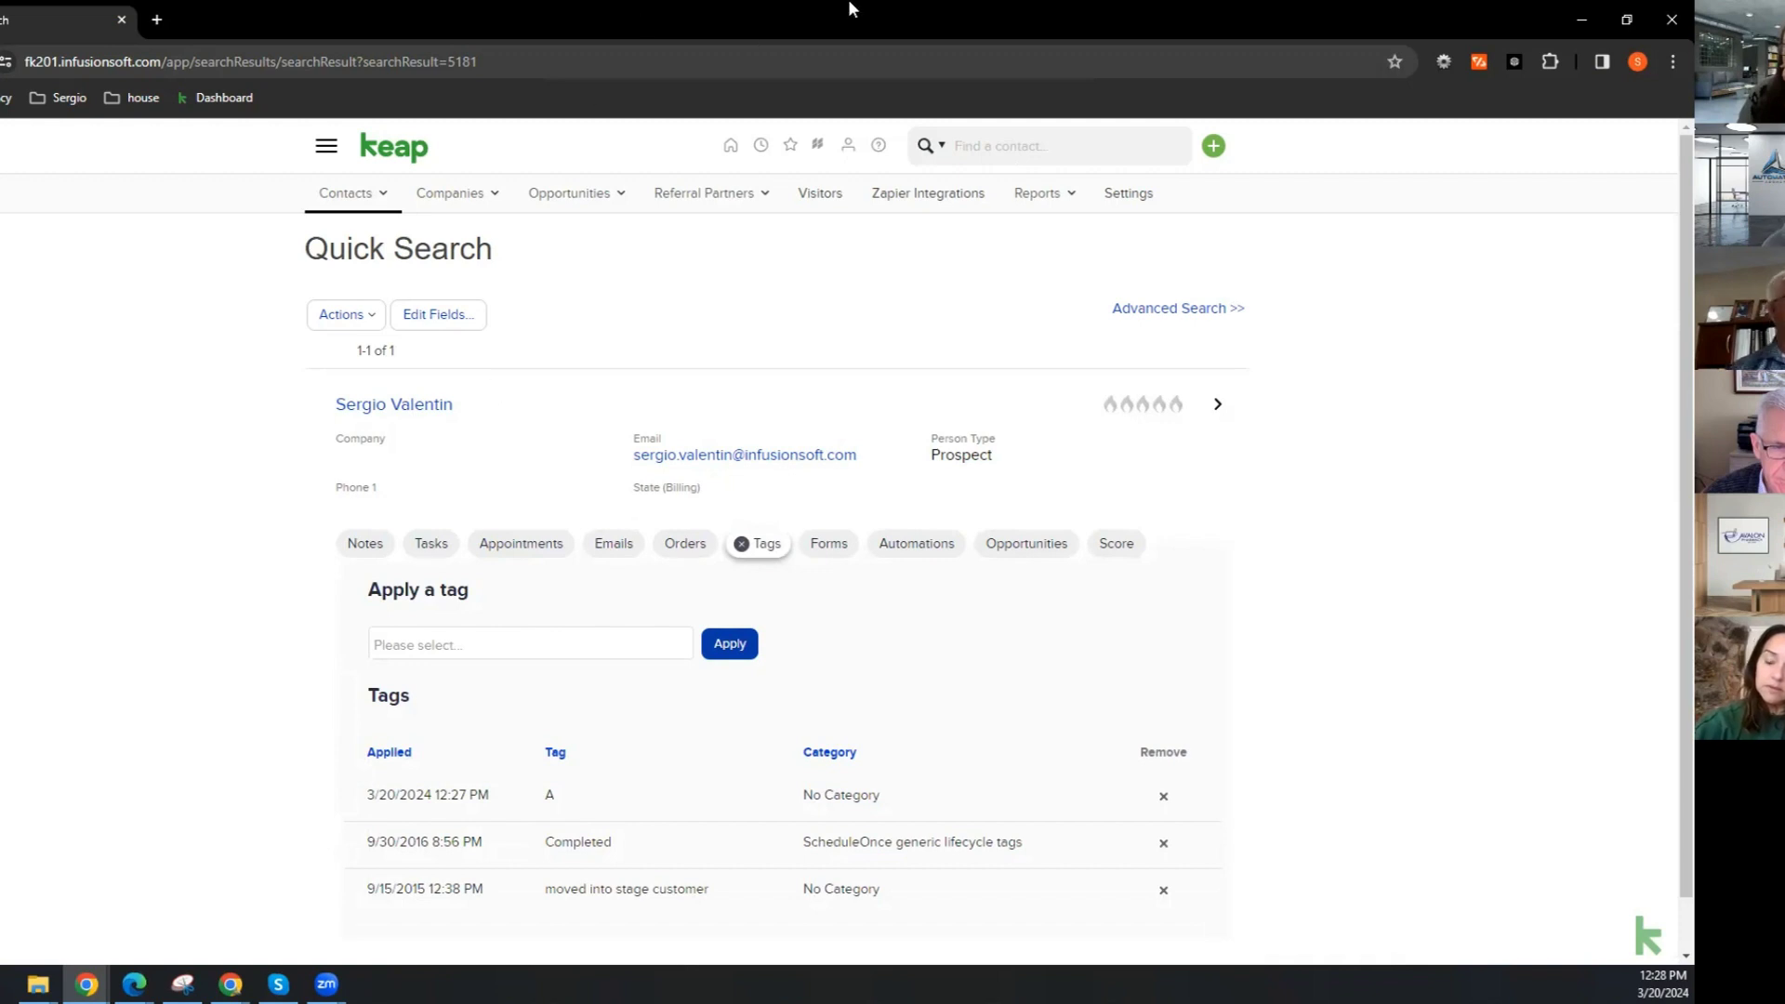
# - Switch to the keap.app browser window and open the client contact added Aug 9, 2023 from the people list
pyautogui.click(1627, 20)
pyautogui.click(1625, 21)
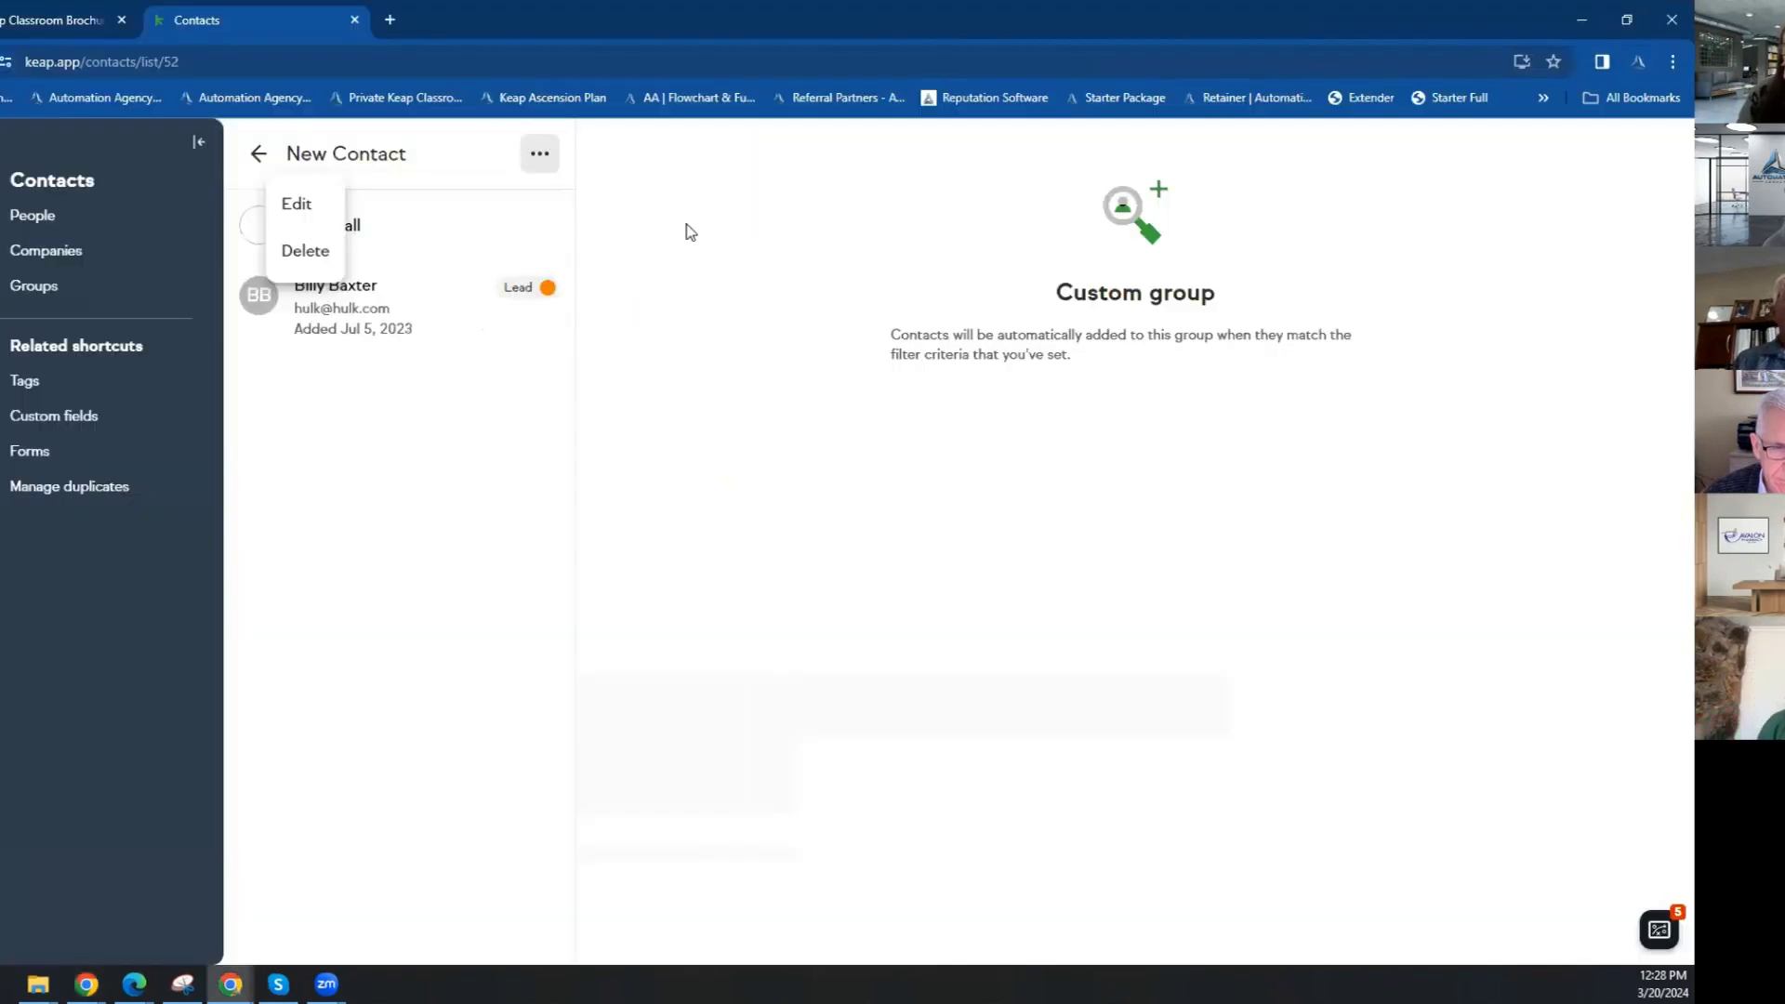
pyautogui.click(466, 596)
pyautogui.moveTo(0, 183)
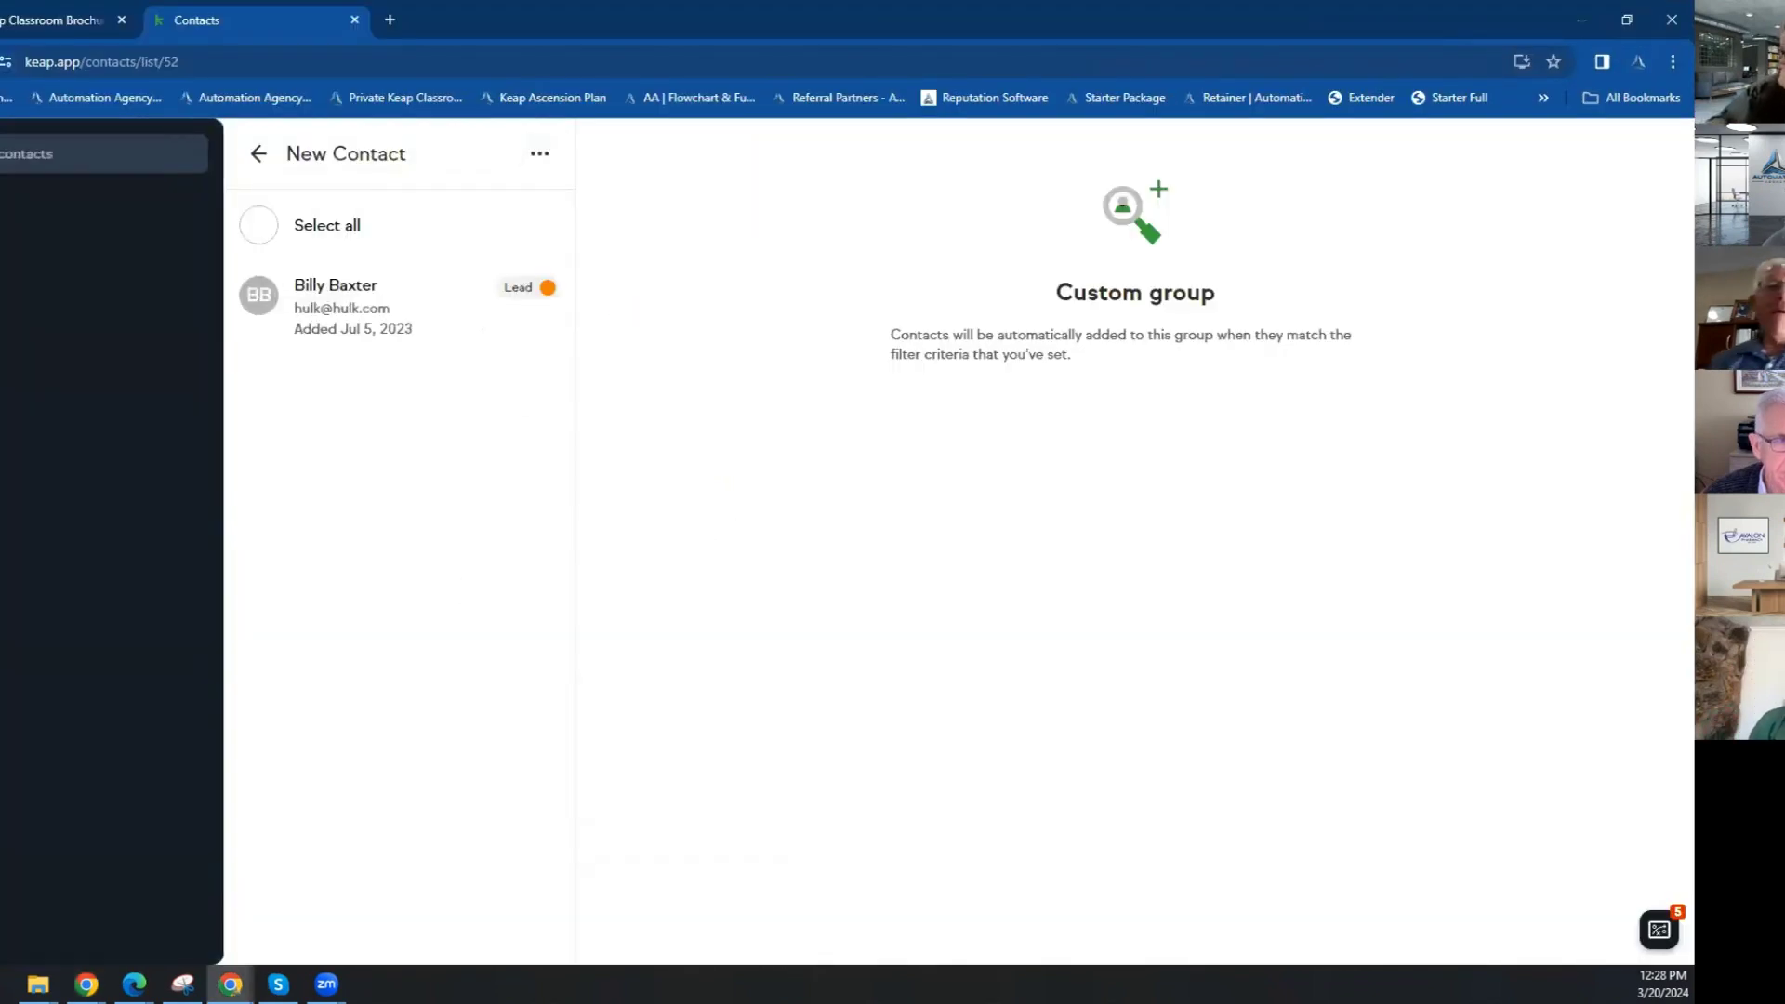
pyautogui.click(2, 147)
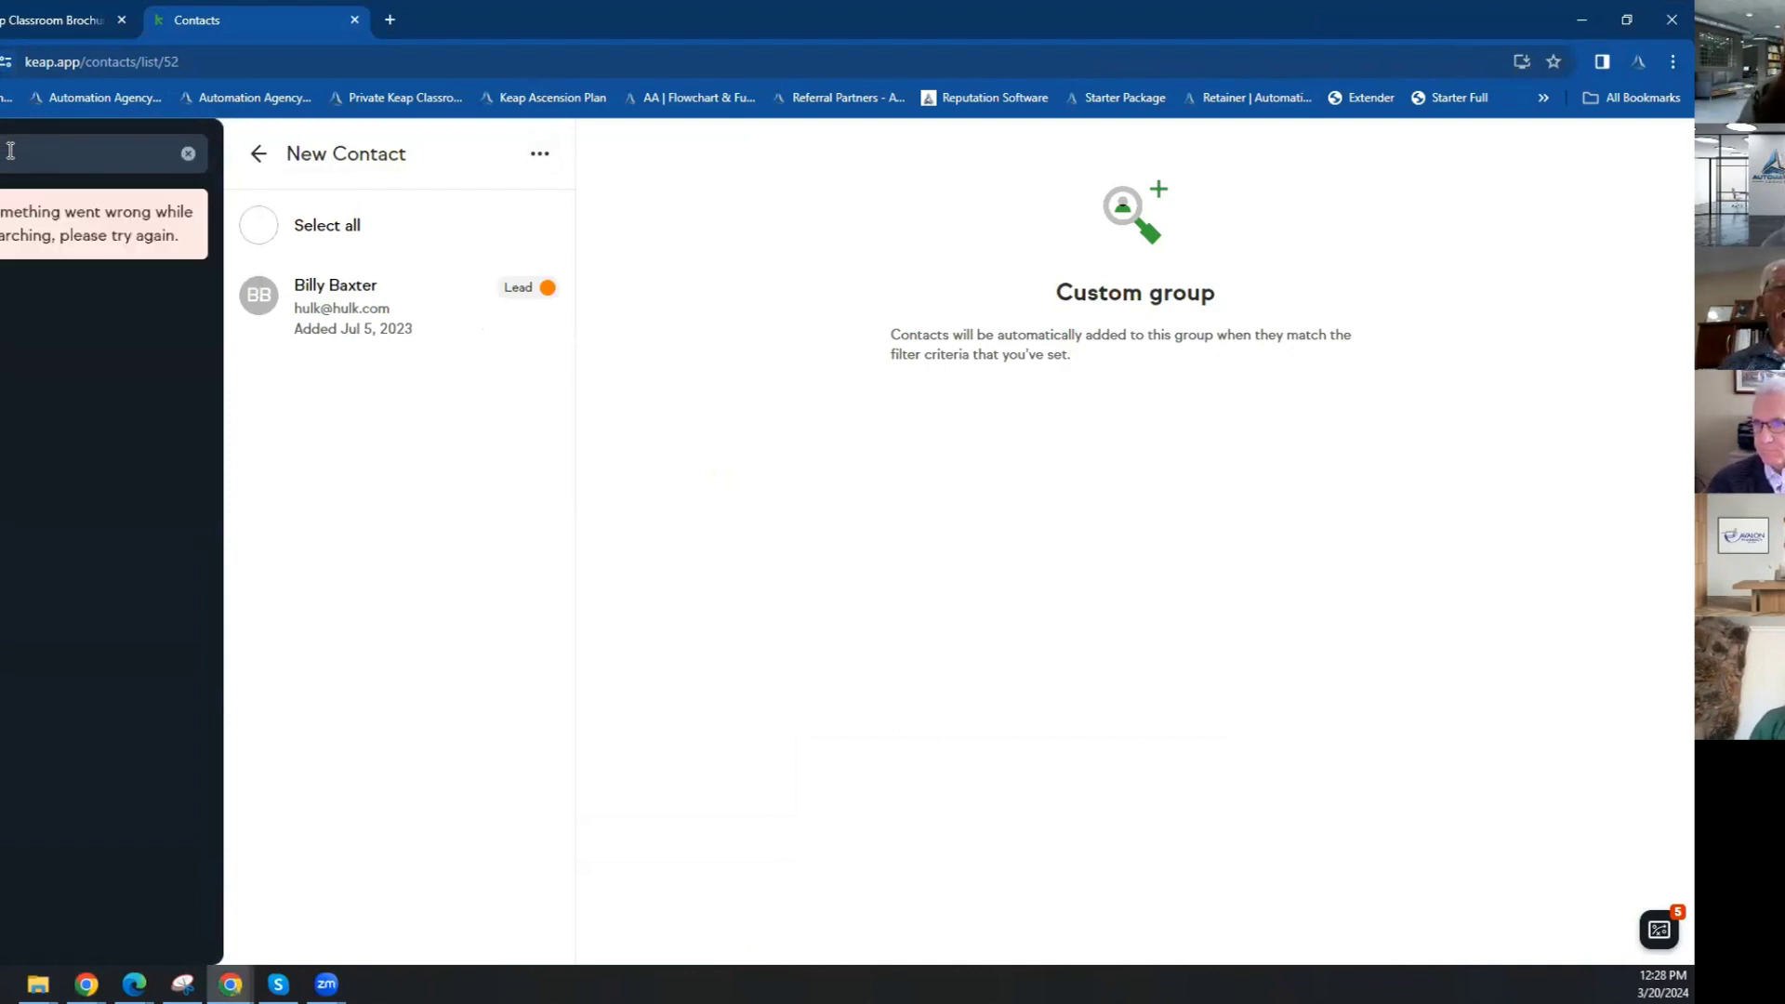
pyautogui.press('BackSpace')
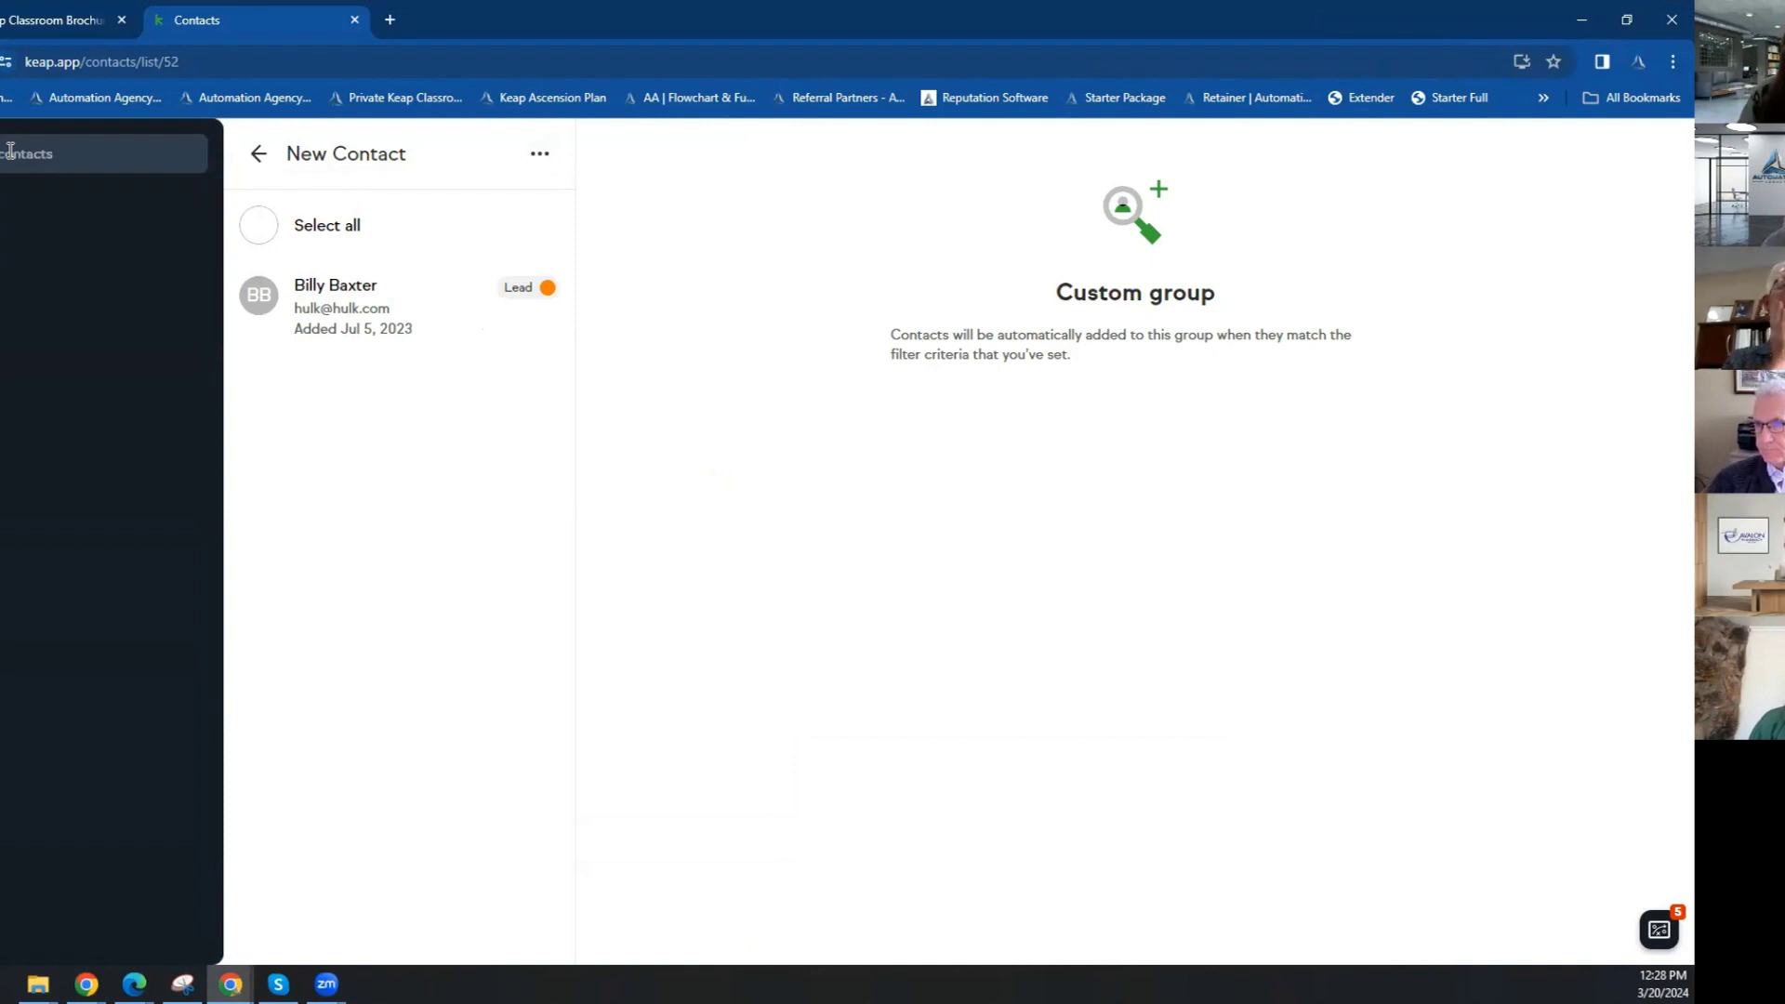
pyautogui.click(70, 219)
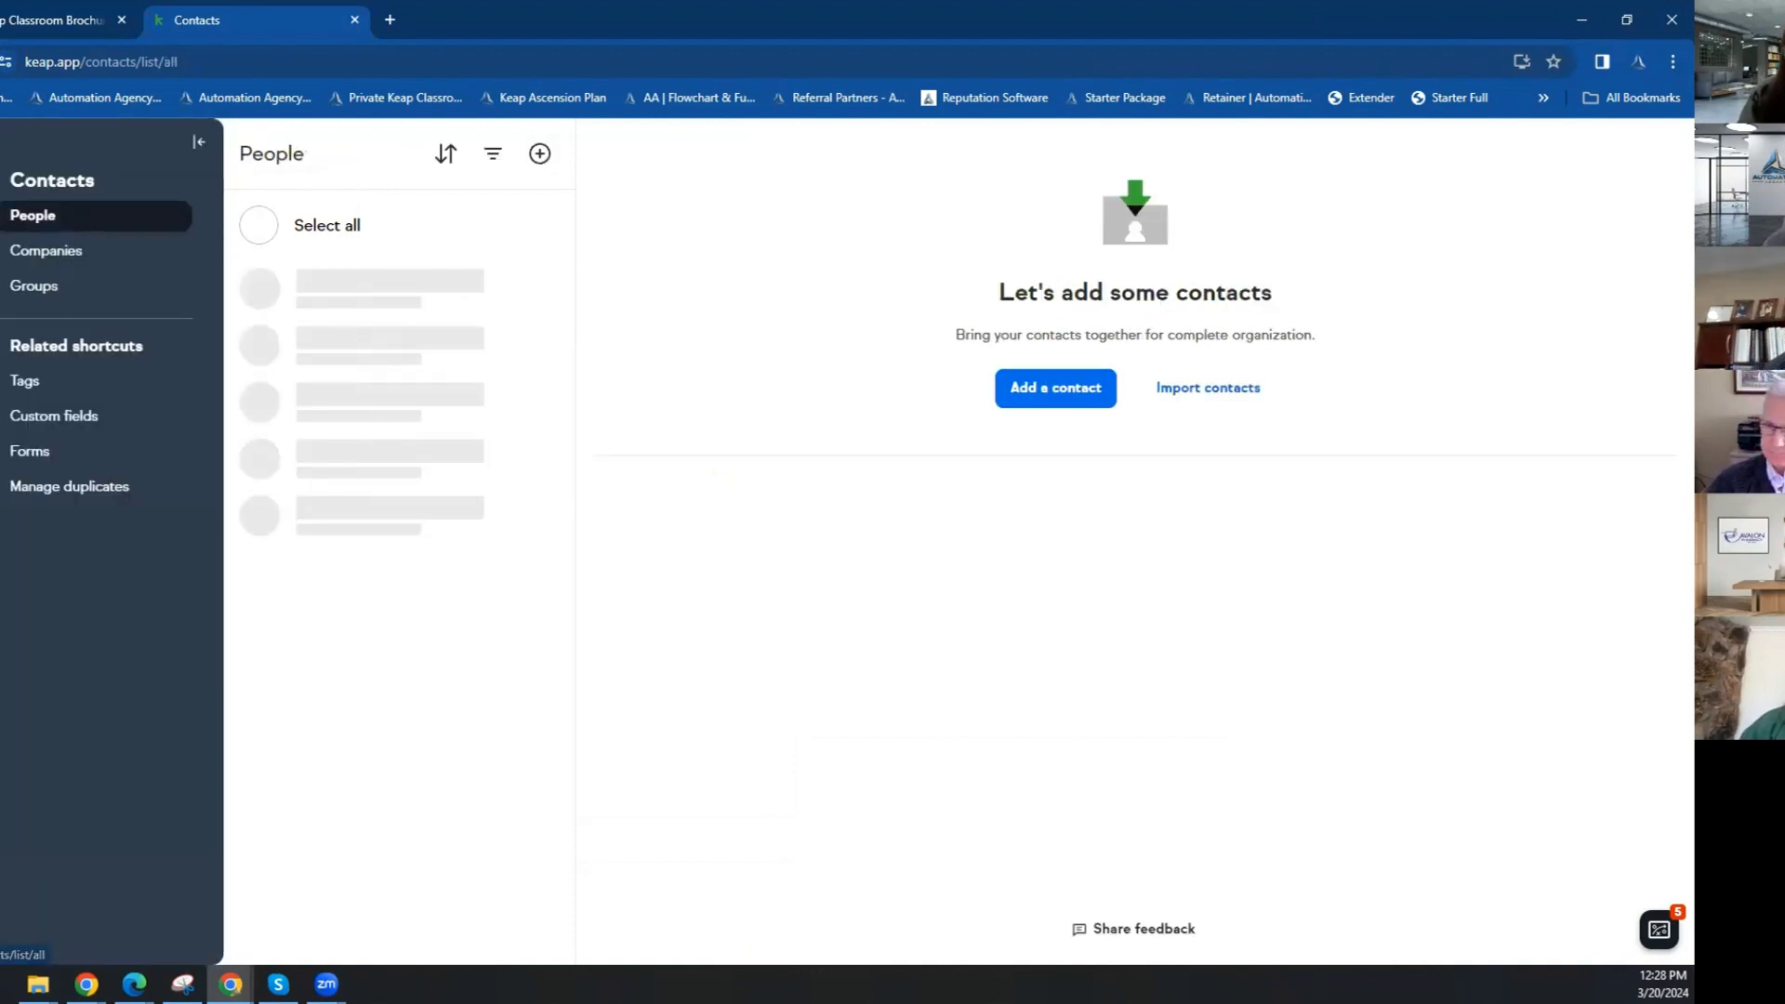
pyautogui.press('F5')
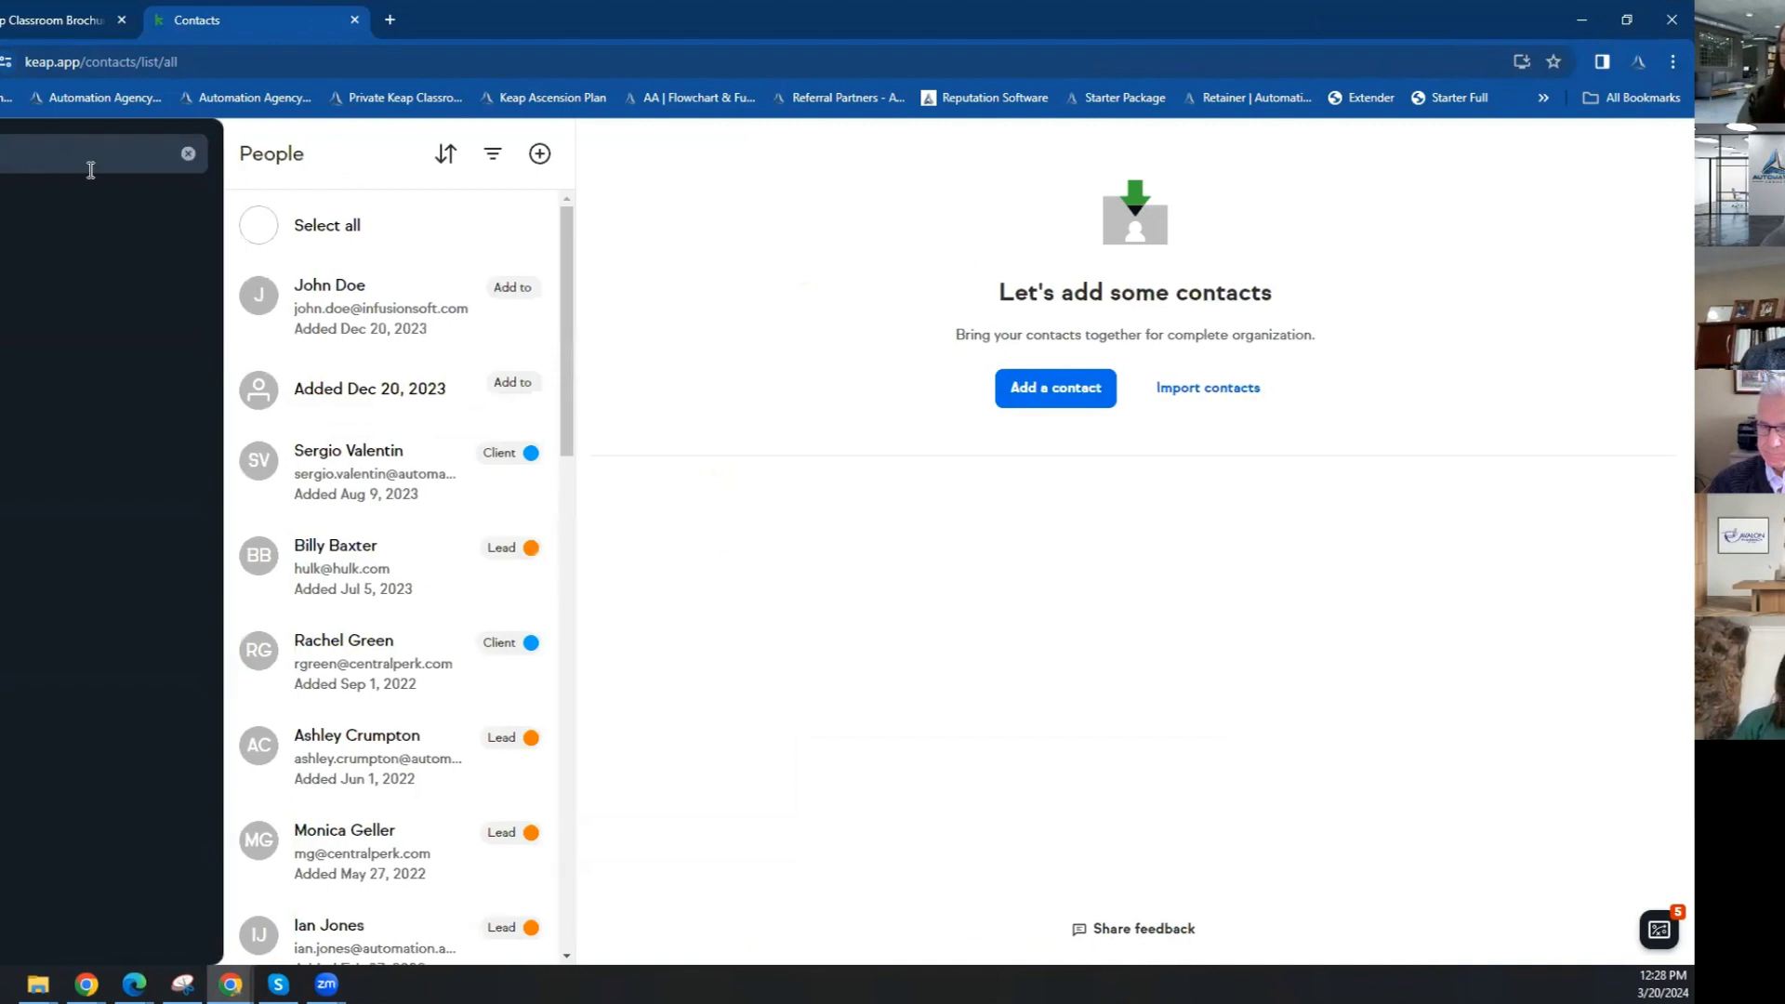
pyautogui.click(82, 204)
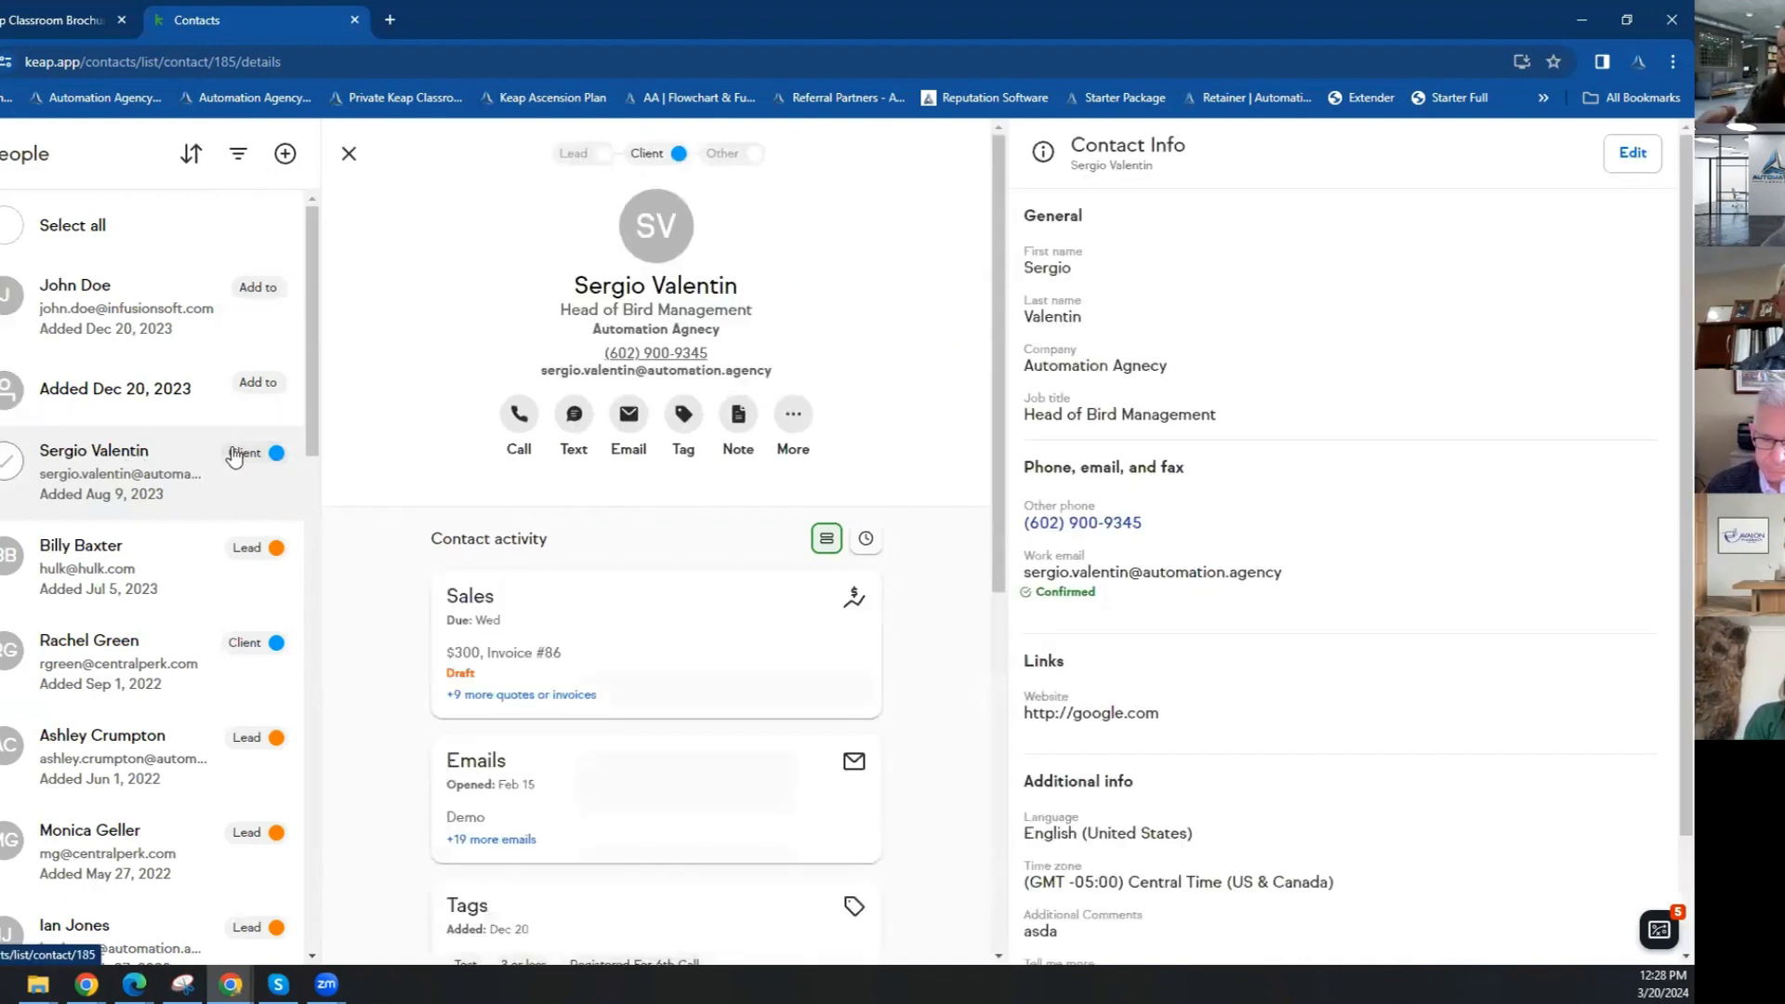
# - Add the existing tag "02. History -> No-Longer-Has-Keap" to the open client contact
pyautogui.click(689, 419)
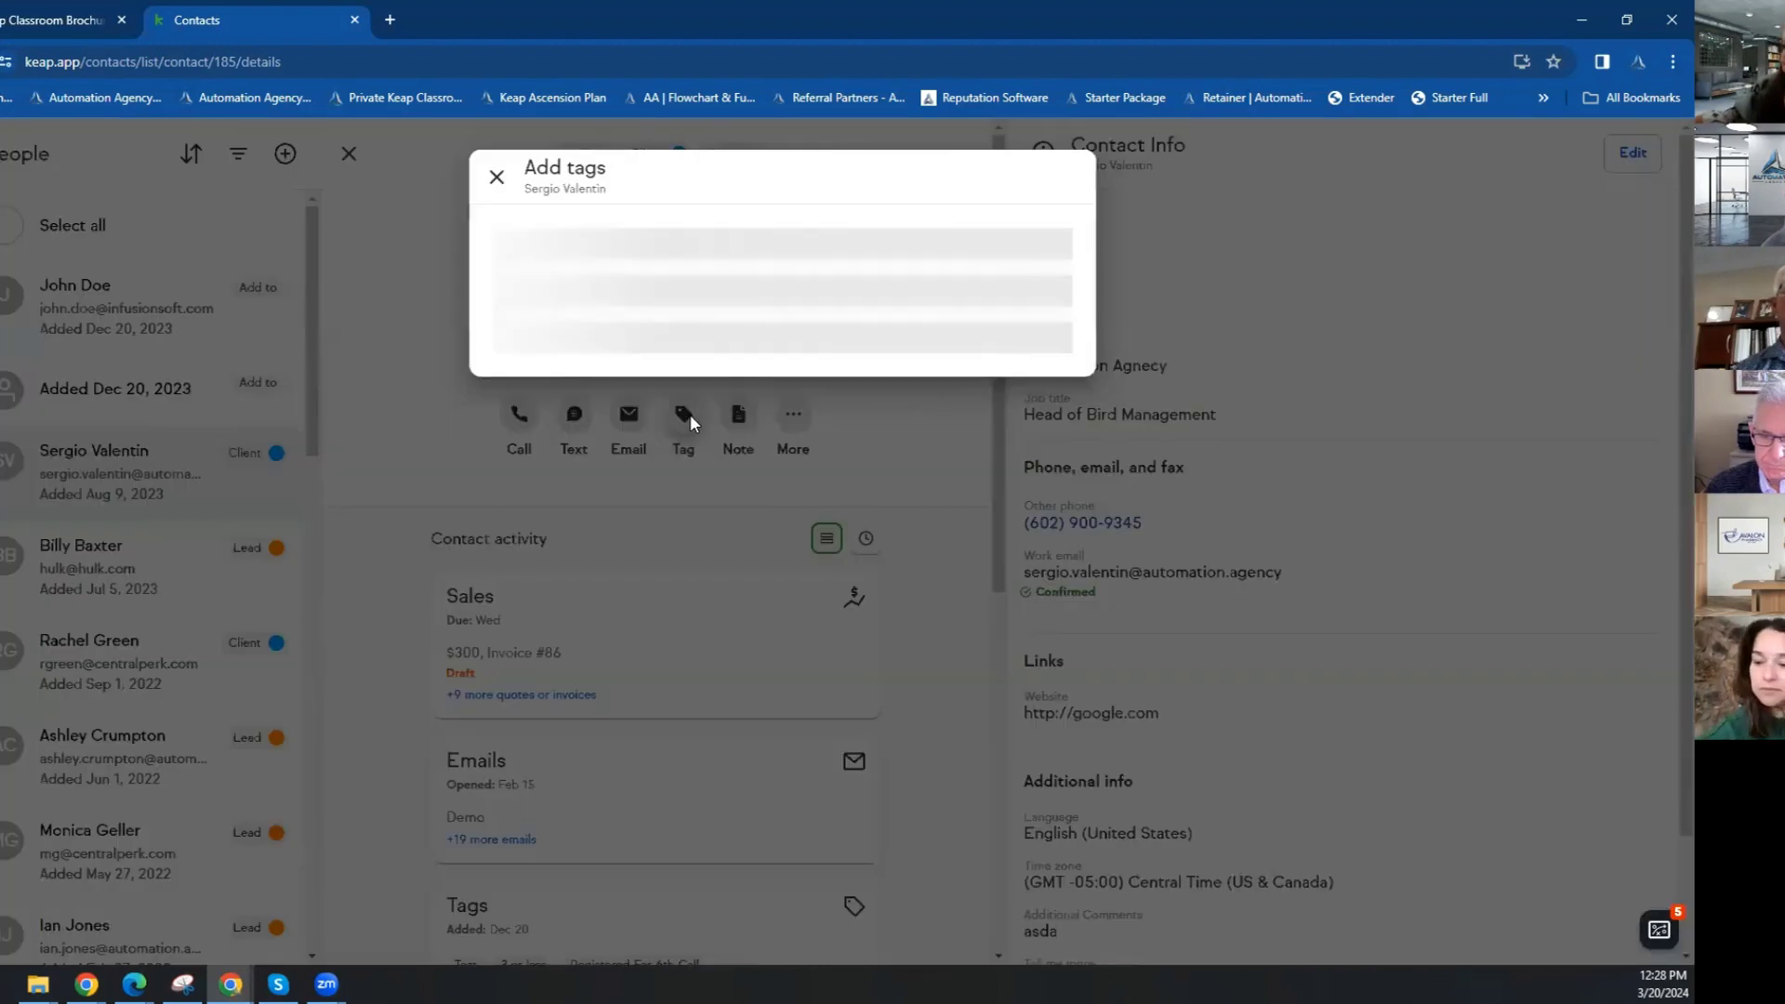
pyautogui.click(665, 251)
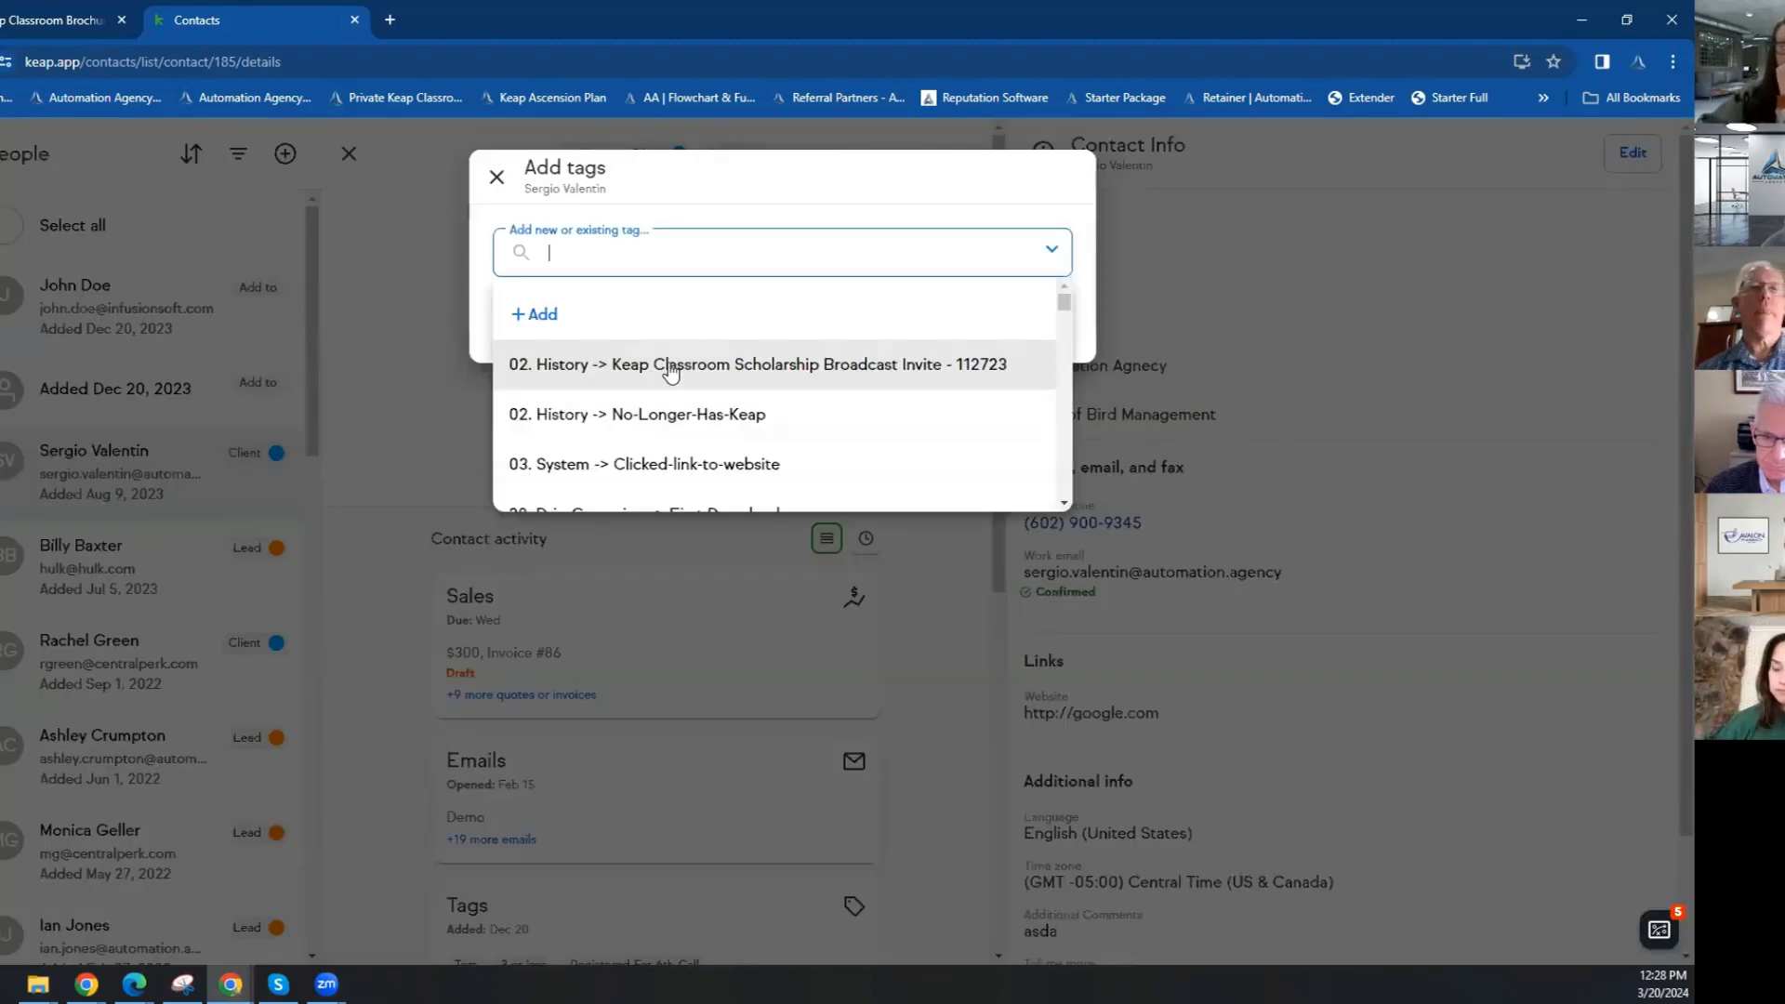
pyautogui.click(649, 419)
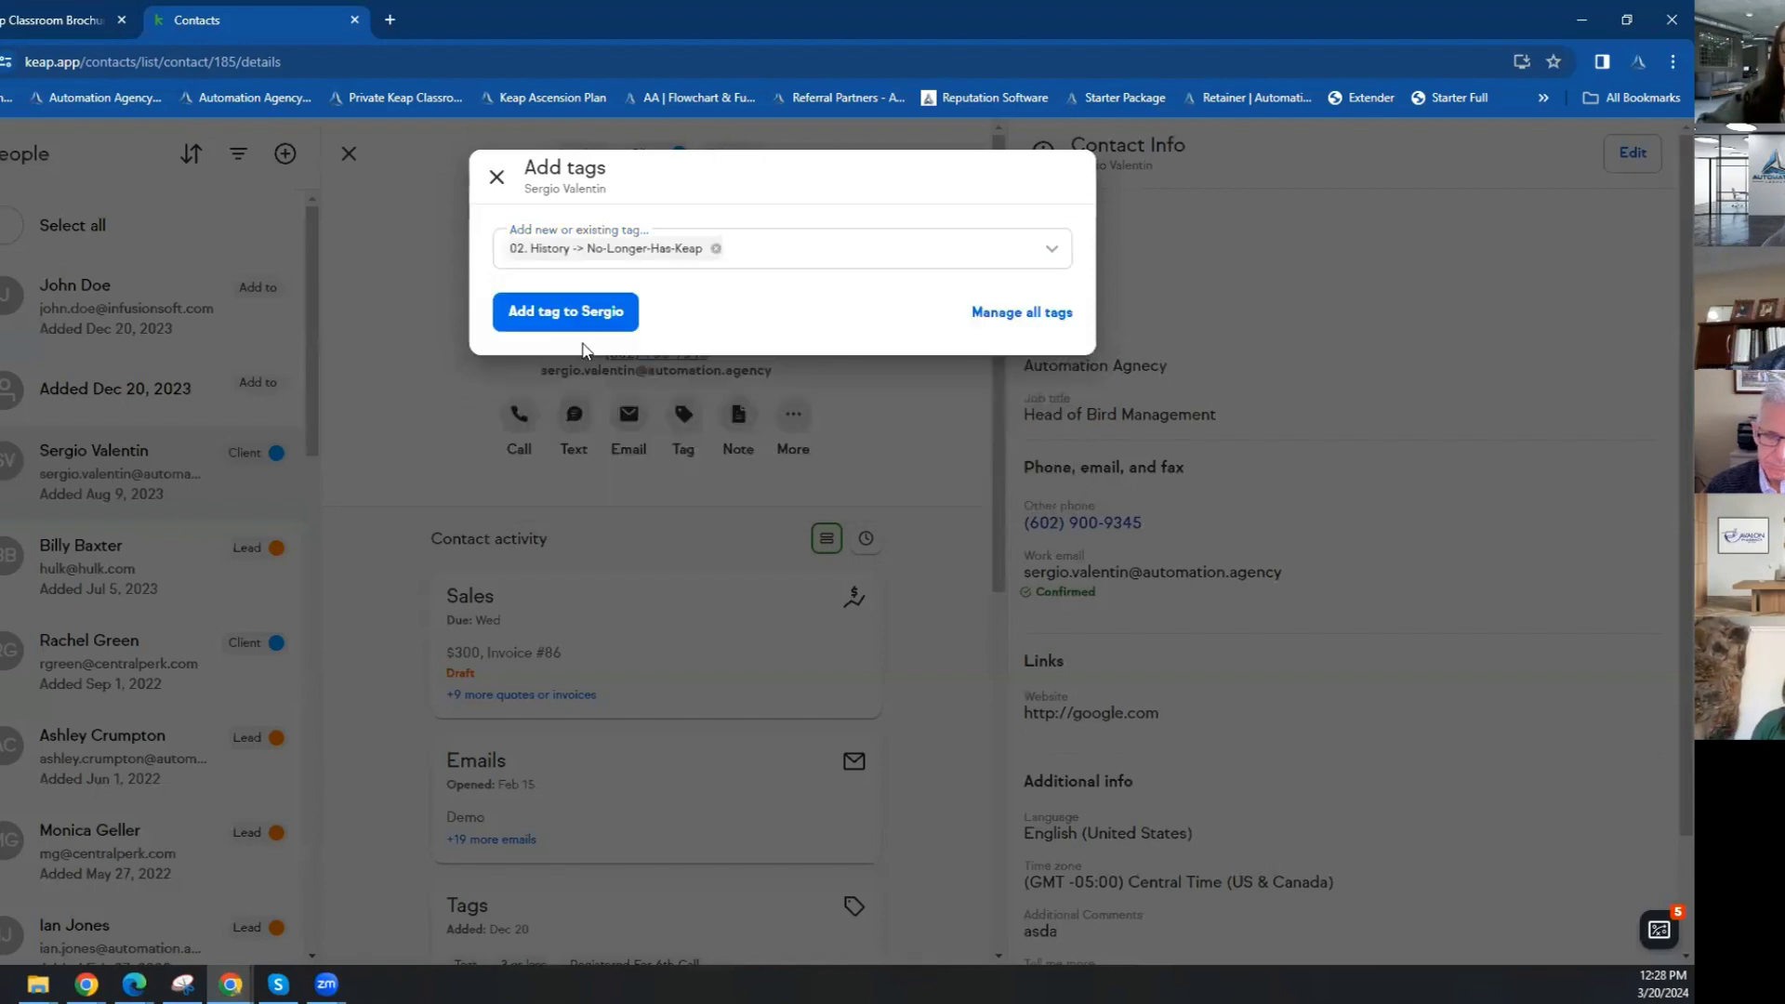
pyautogui.click(589, 321)
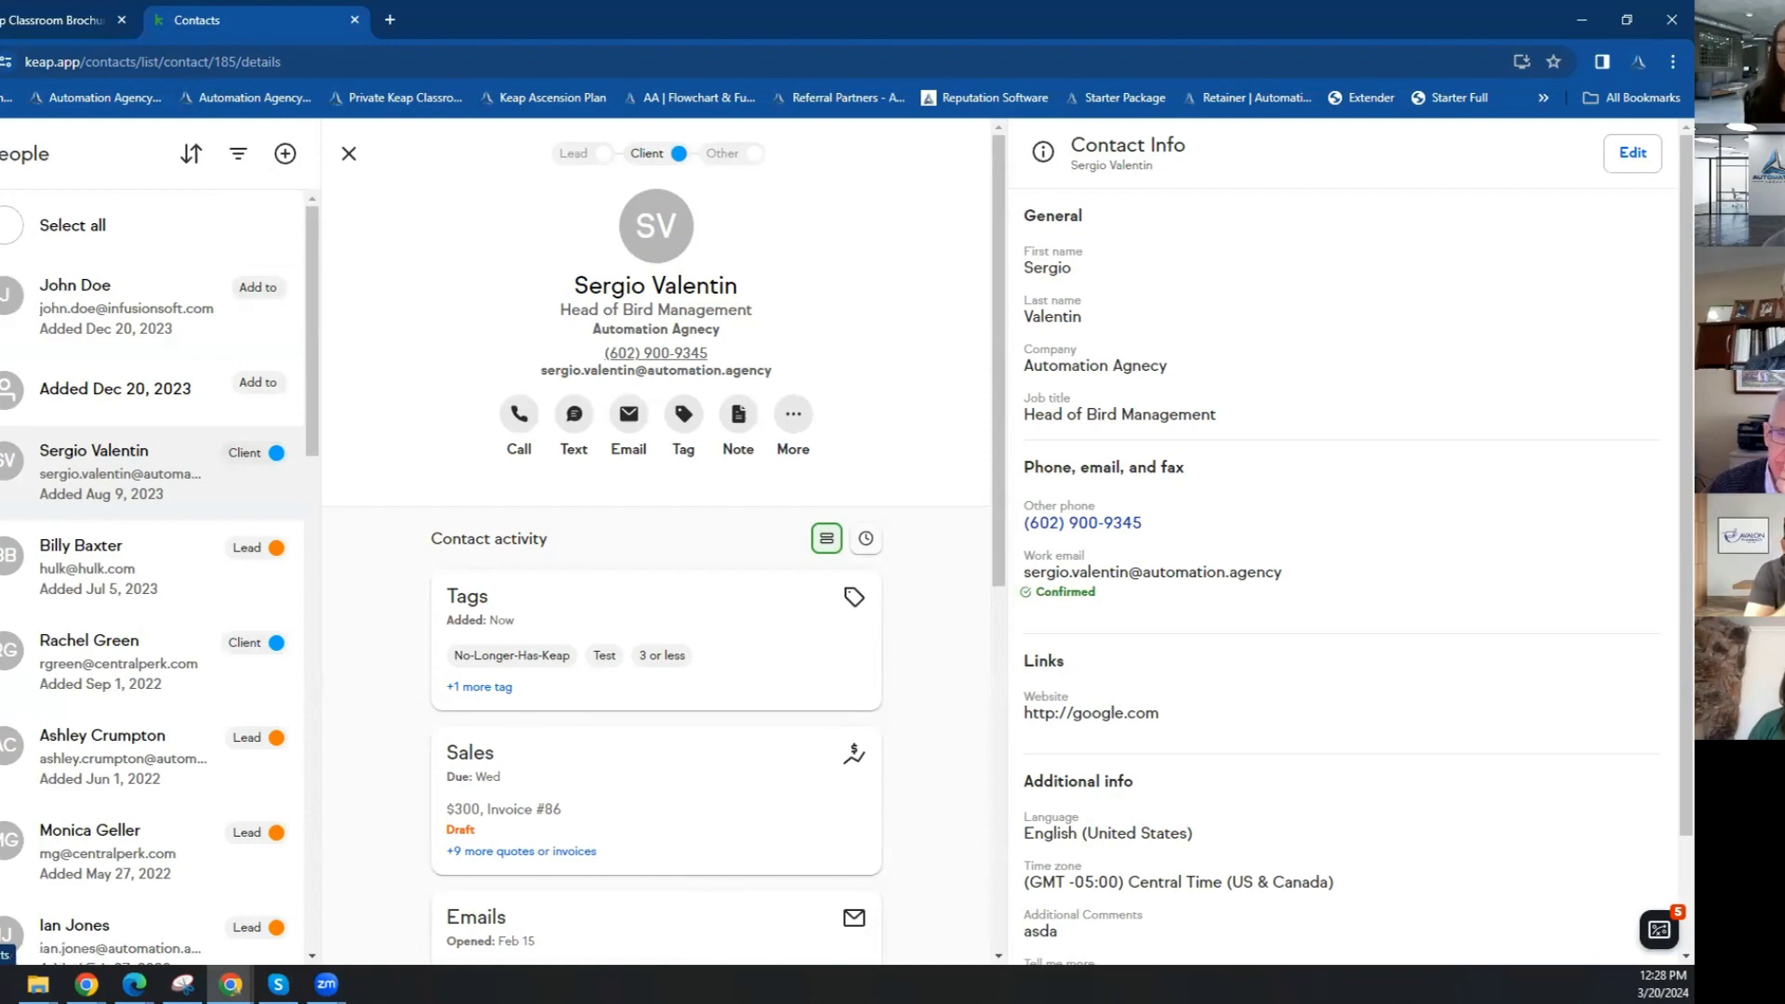
# - Open the Friends contact group and select all of its contacts
pyautogui.click(2, 228)
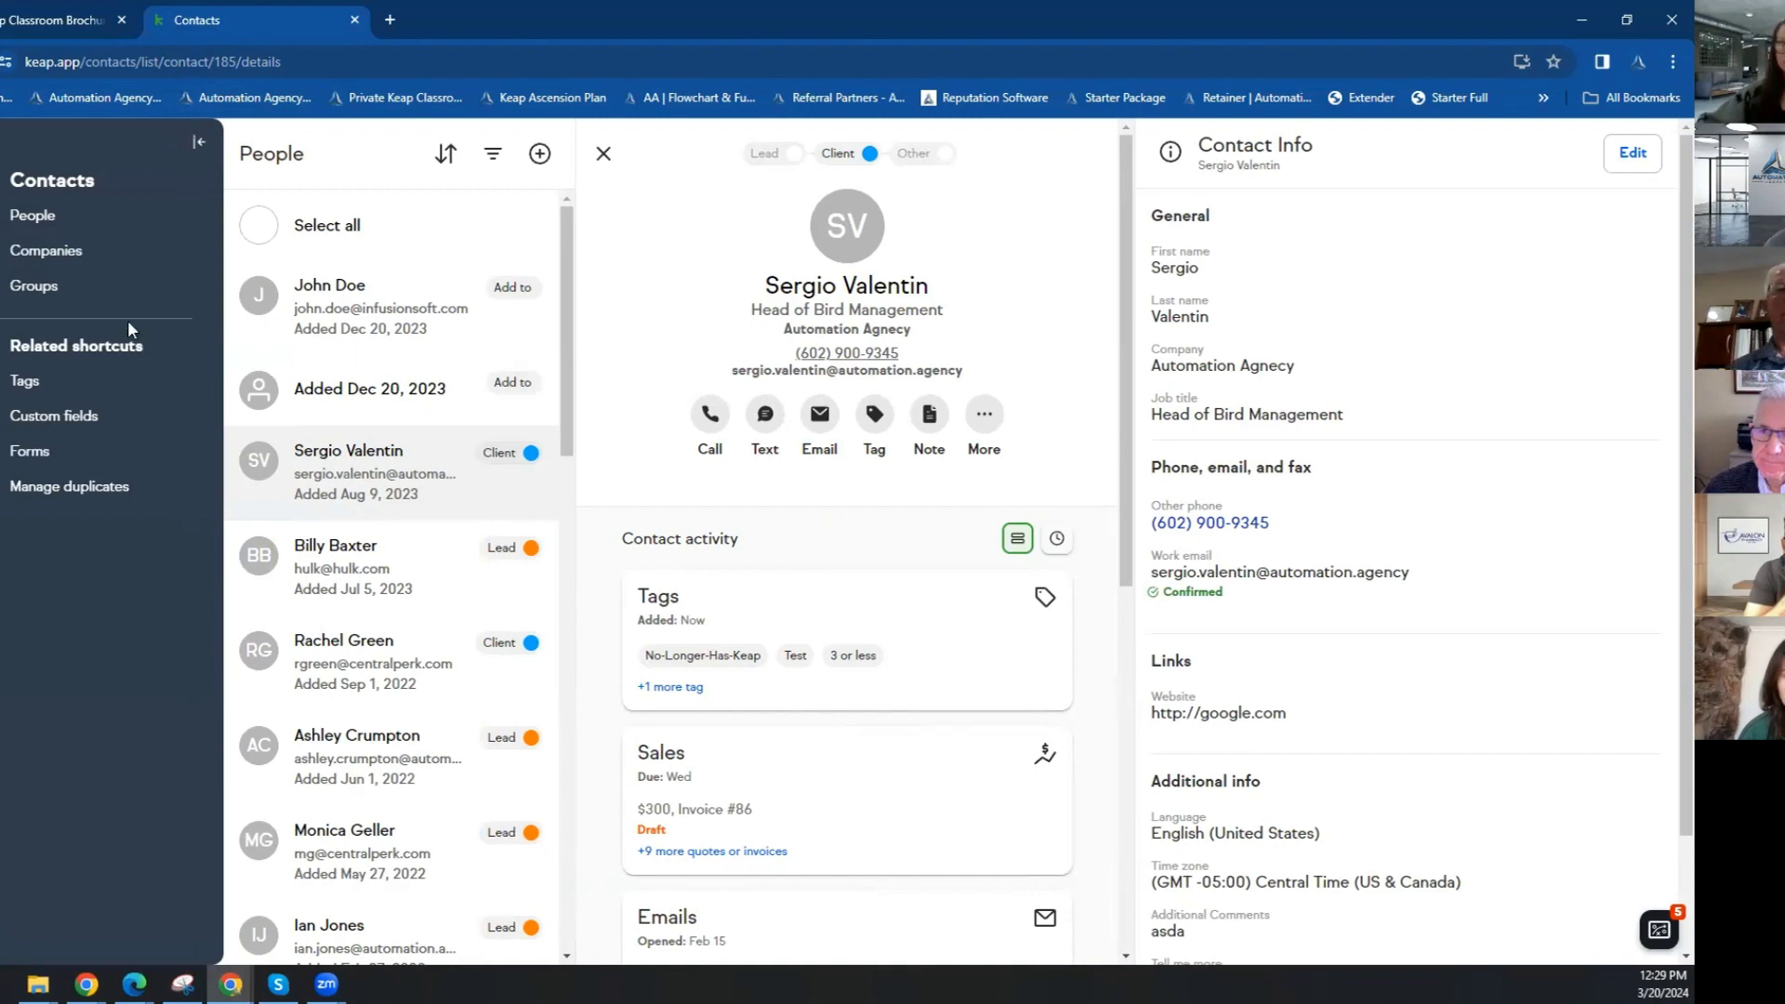
pyautogui.click(108, 296)
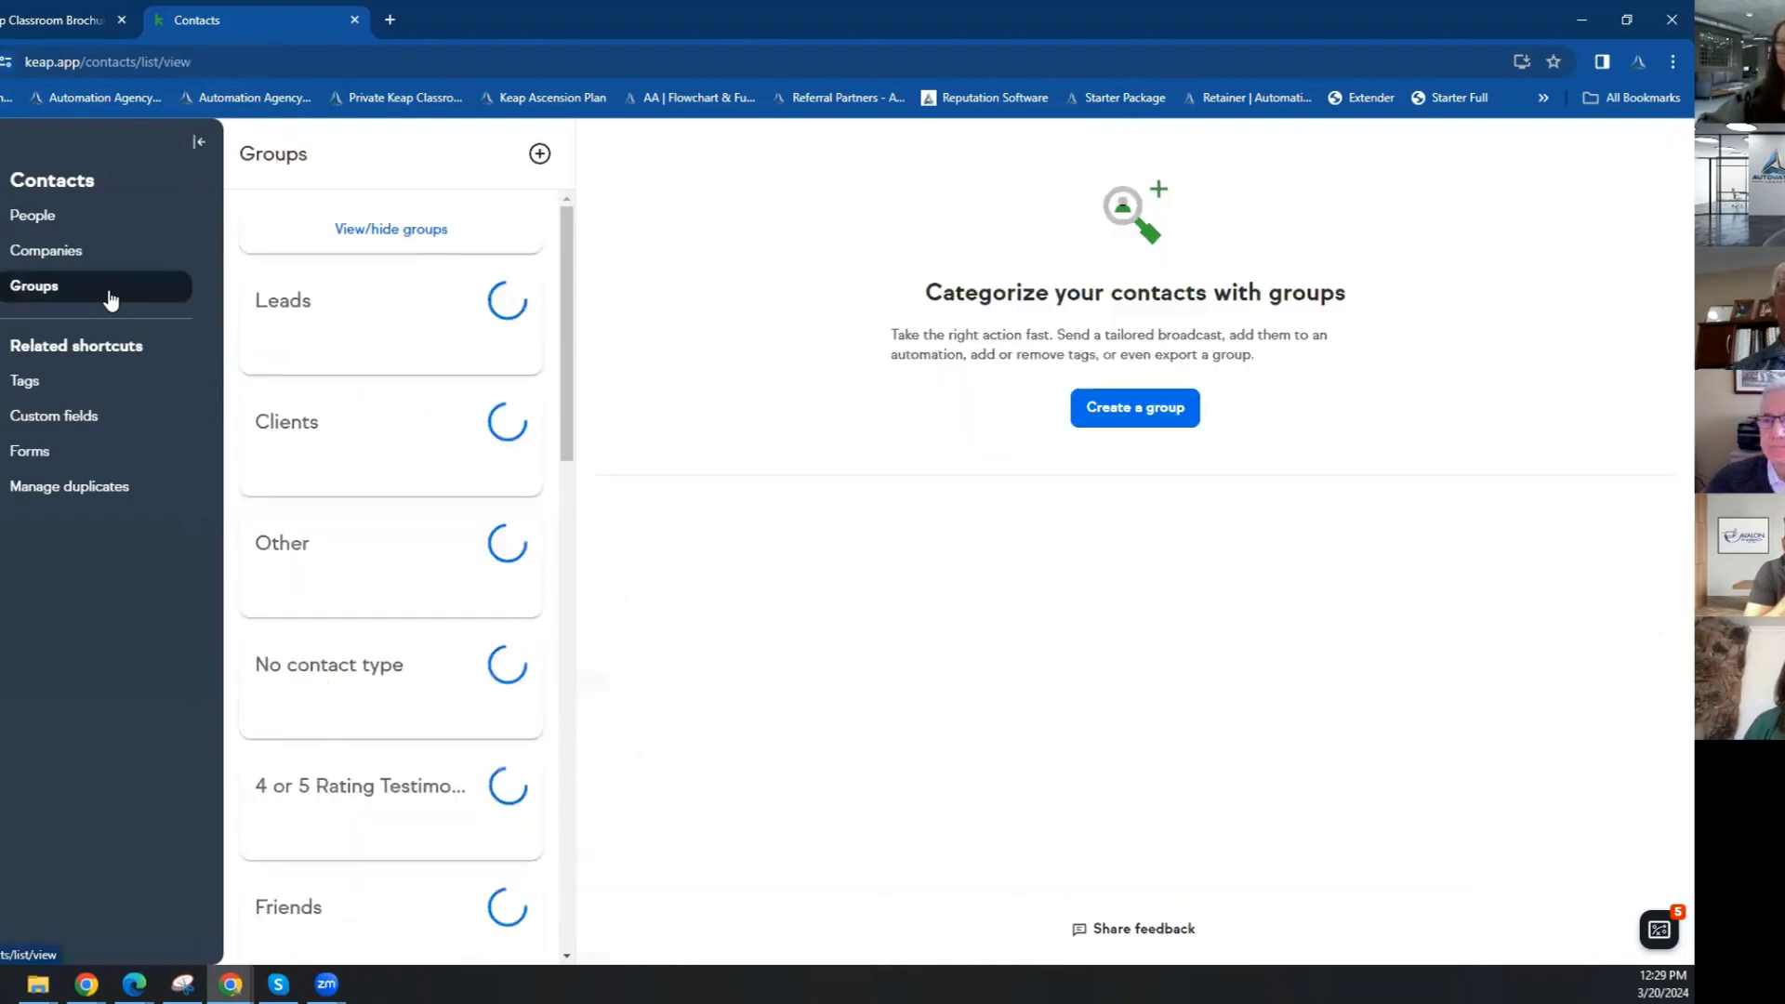
pyautogui.scroll(-4, 367, 539)
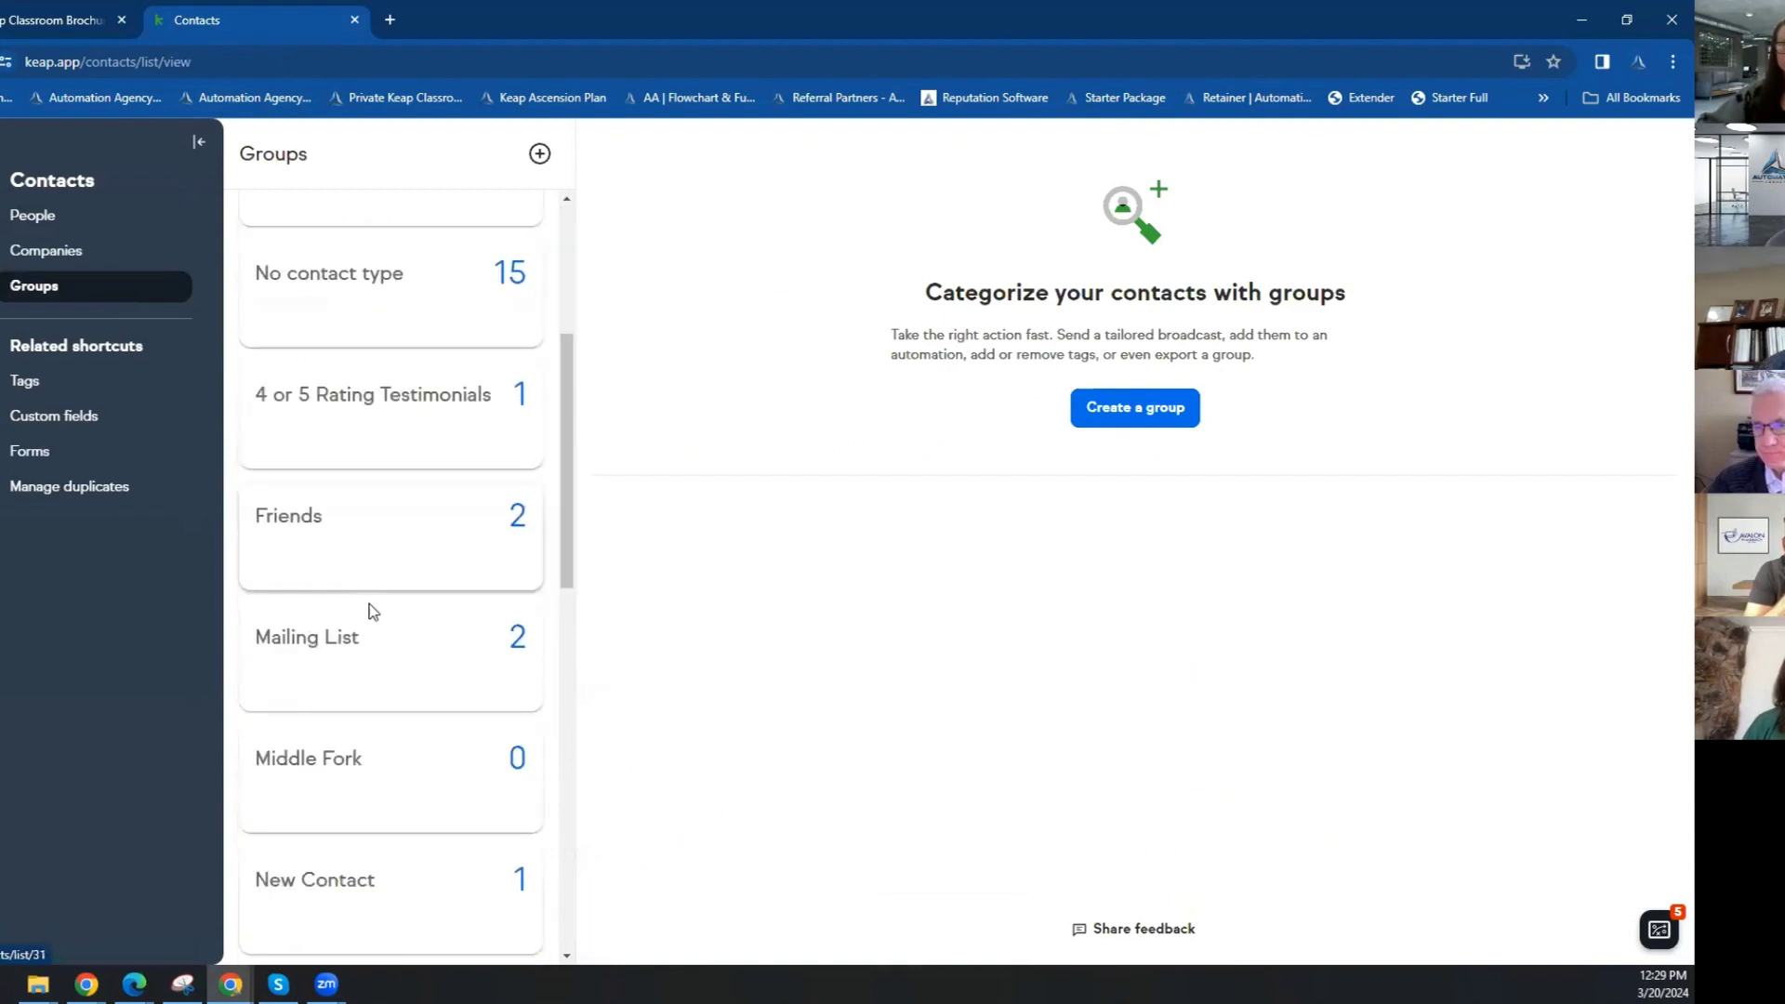
pyautogui.click(406, 553)
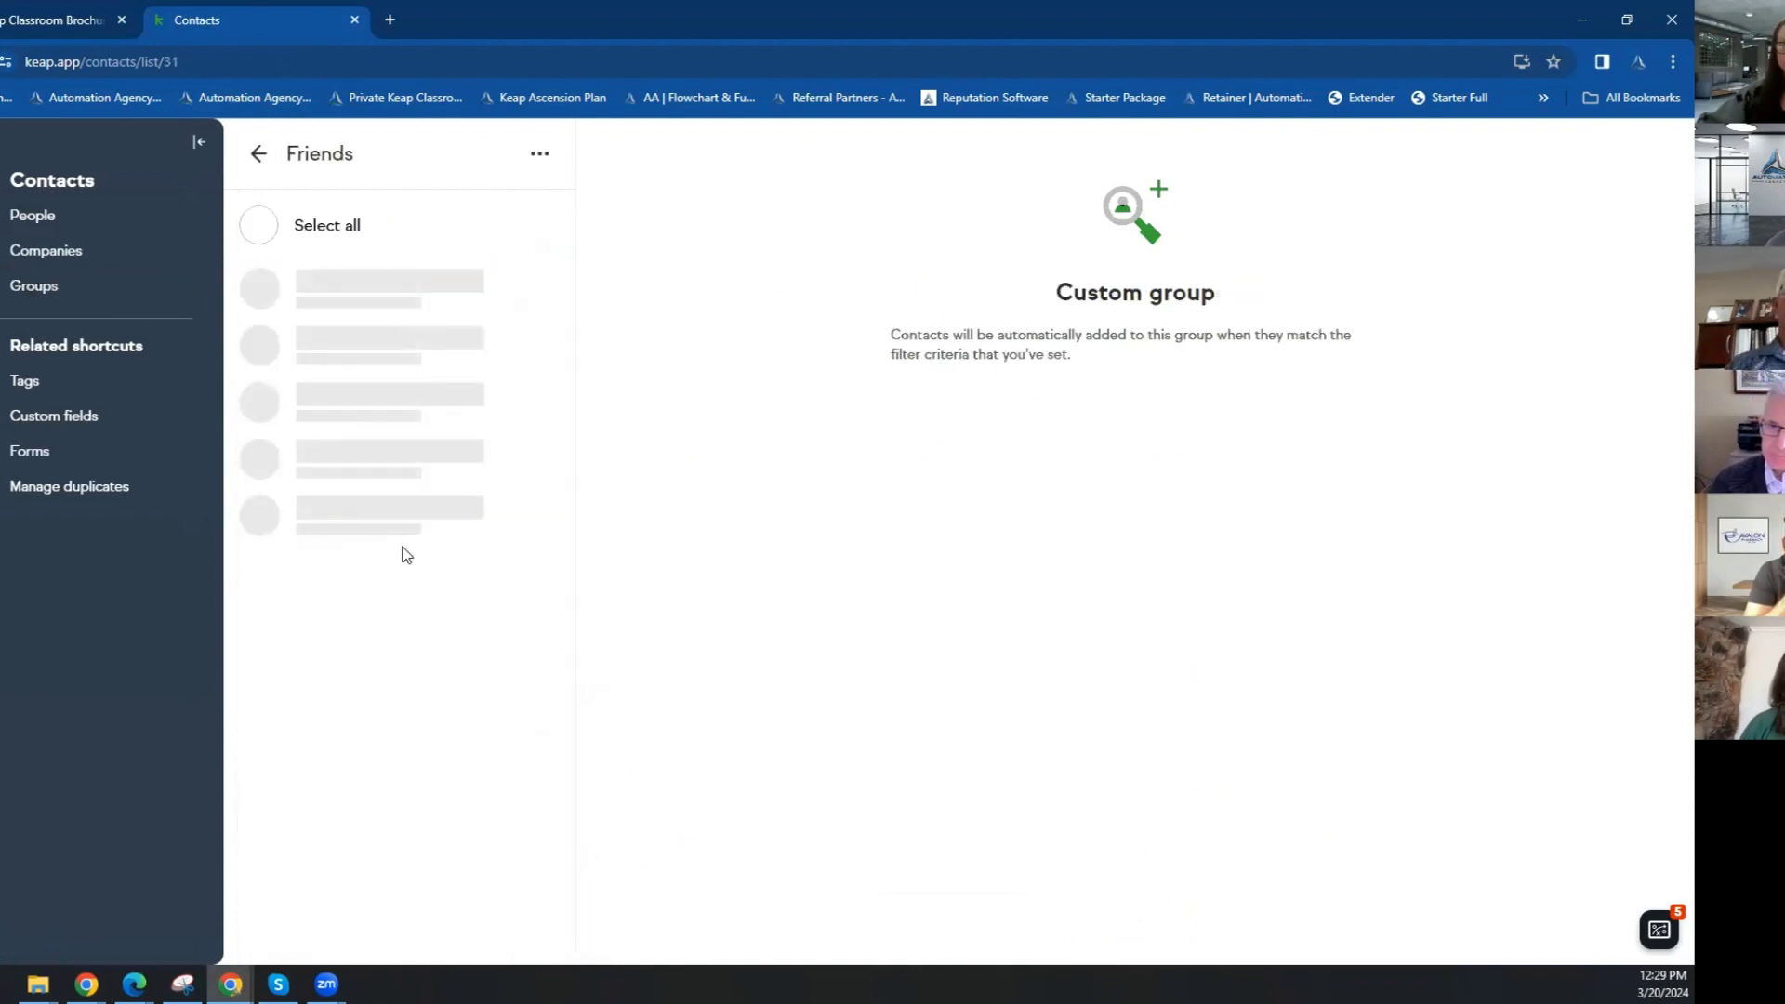
pyautogui.click(259, 227)
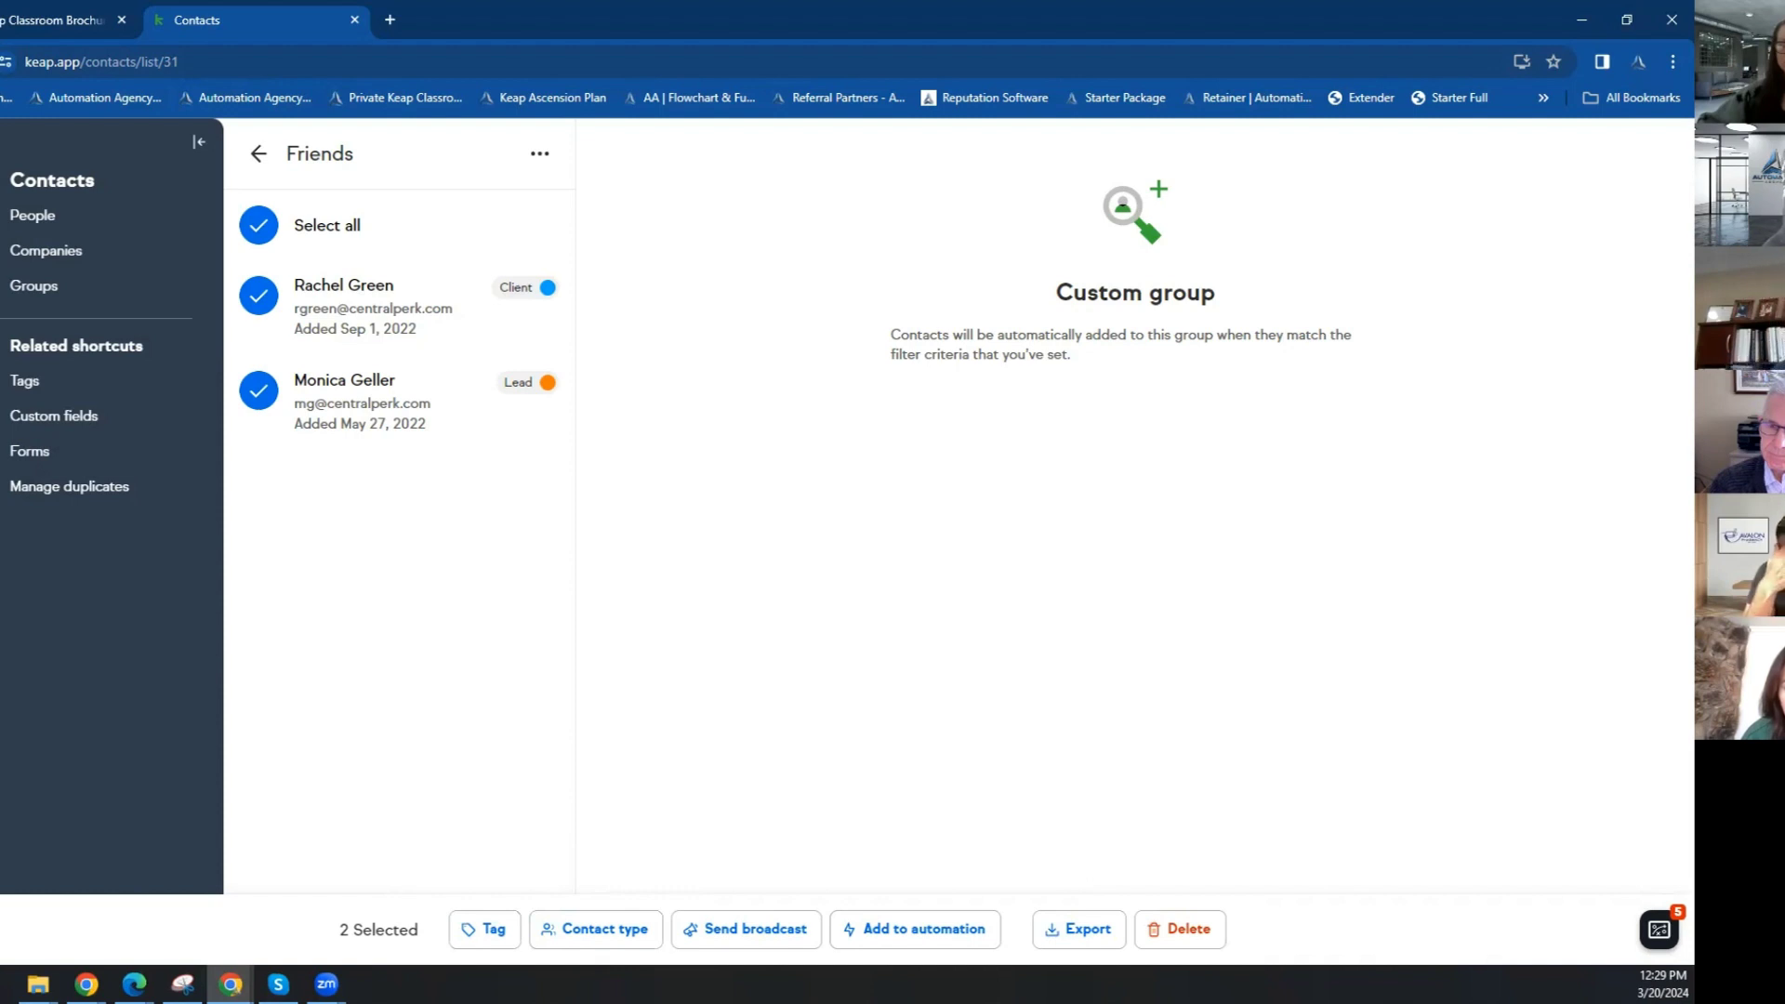
# - Apply the tag "02. History -> Registered-For-6th-Call" to the selected contacts of the Friends group
pyautogui.click(489, 944)
pyautogui.click(740, 249)
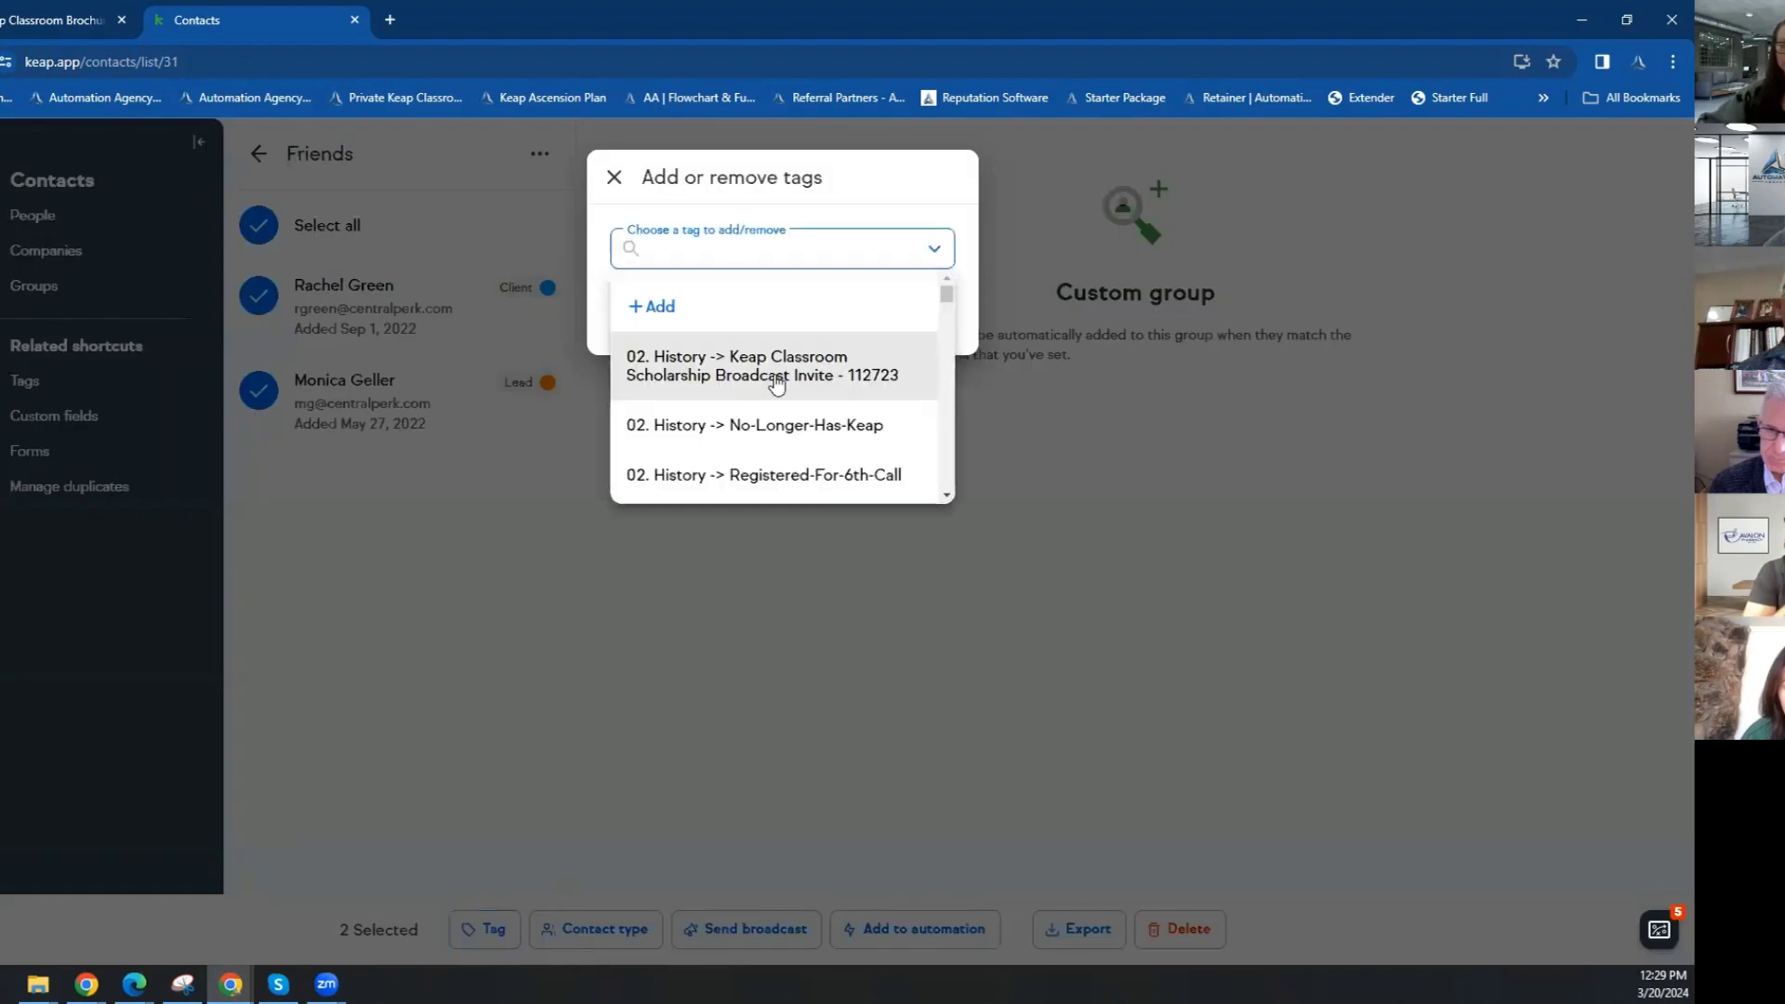
pyautogui.click(795, 476)
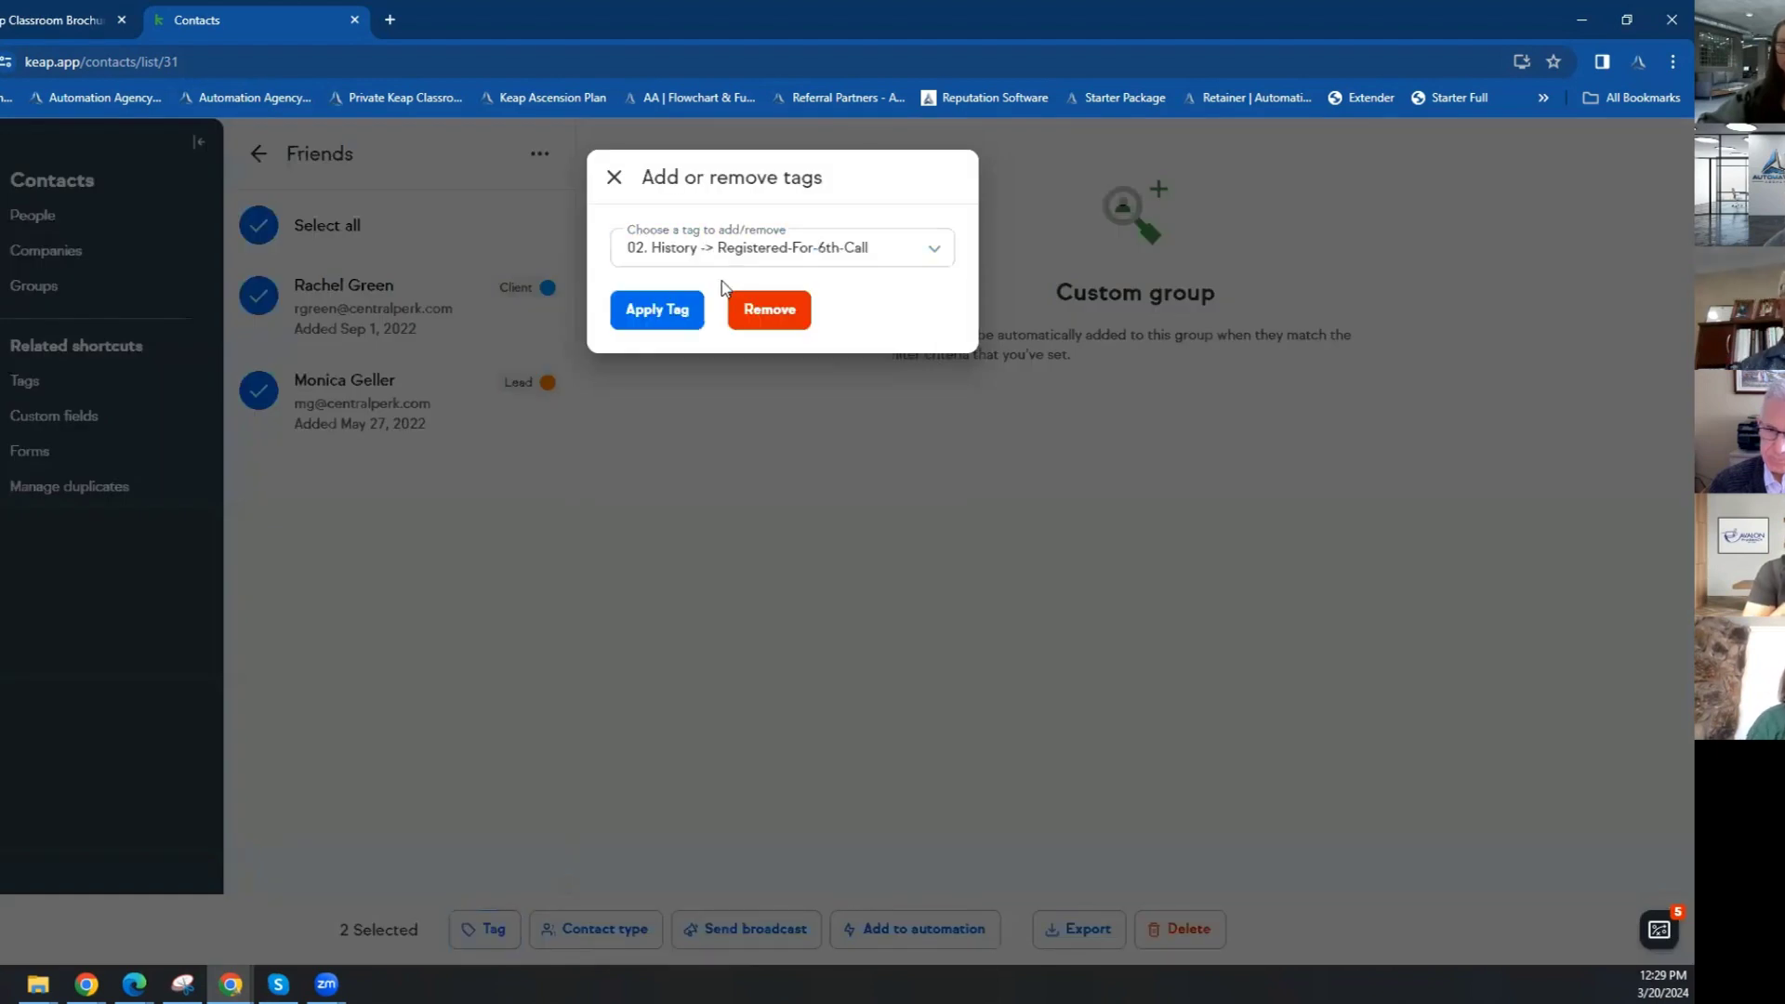
pyautogui.click(669, 317)
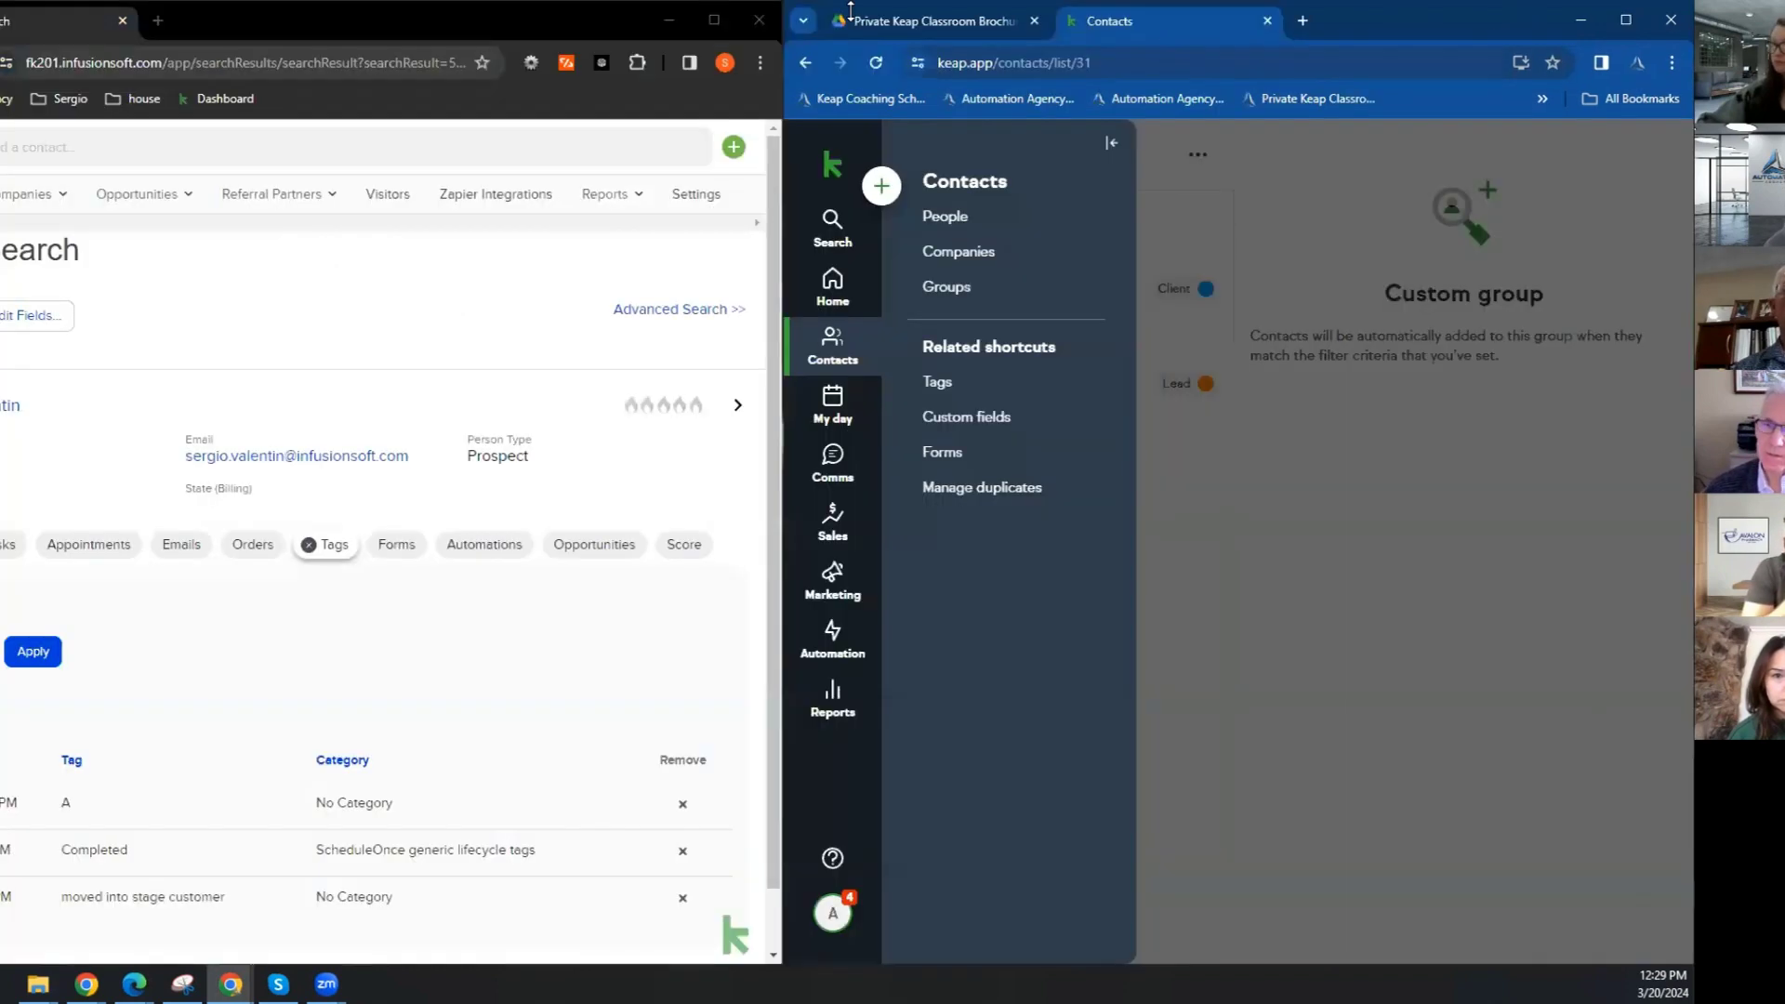
# - Switch back to the maximized Infusionsoft browser window and open the full contacts list
pyautogui.doubleClick(1403, 19)
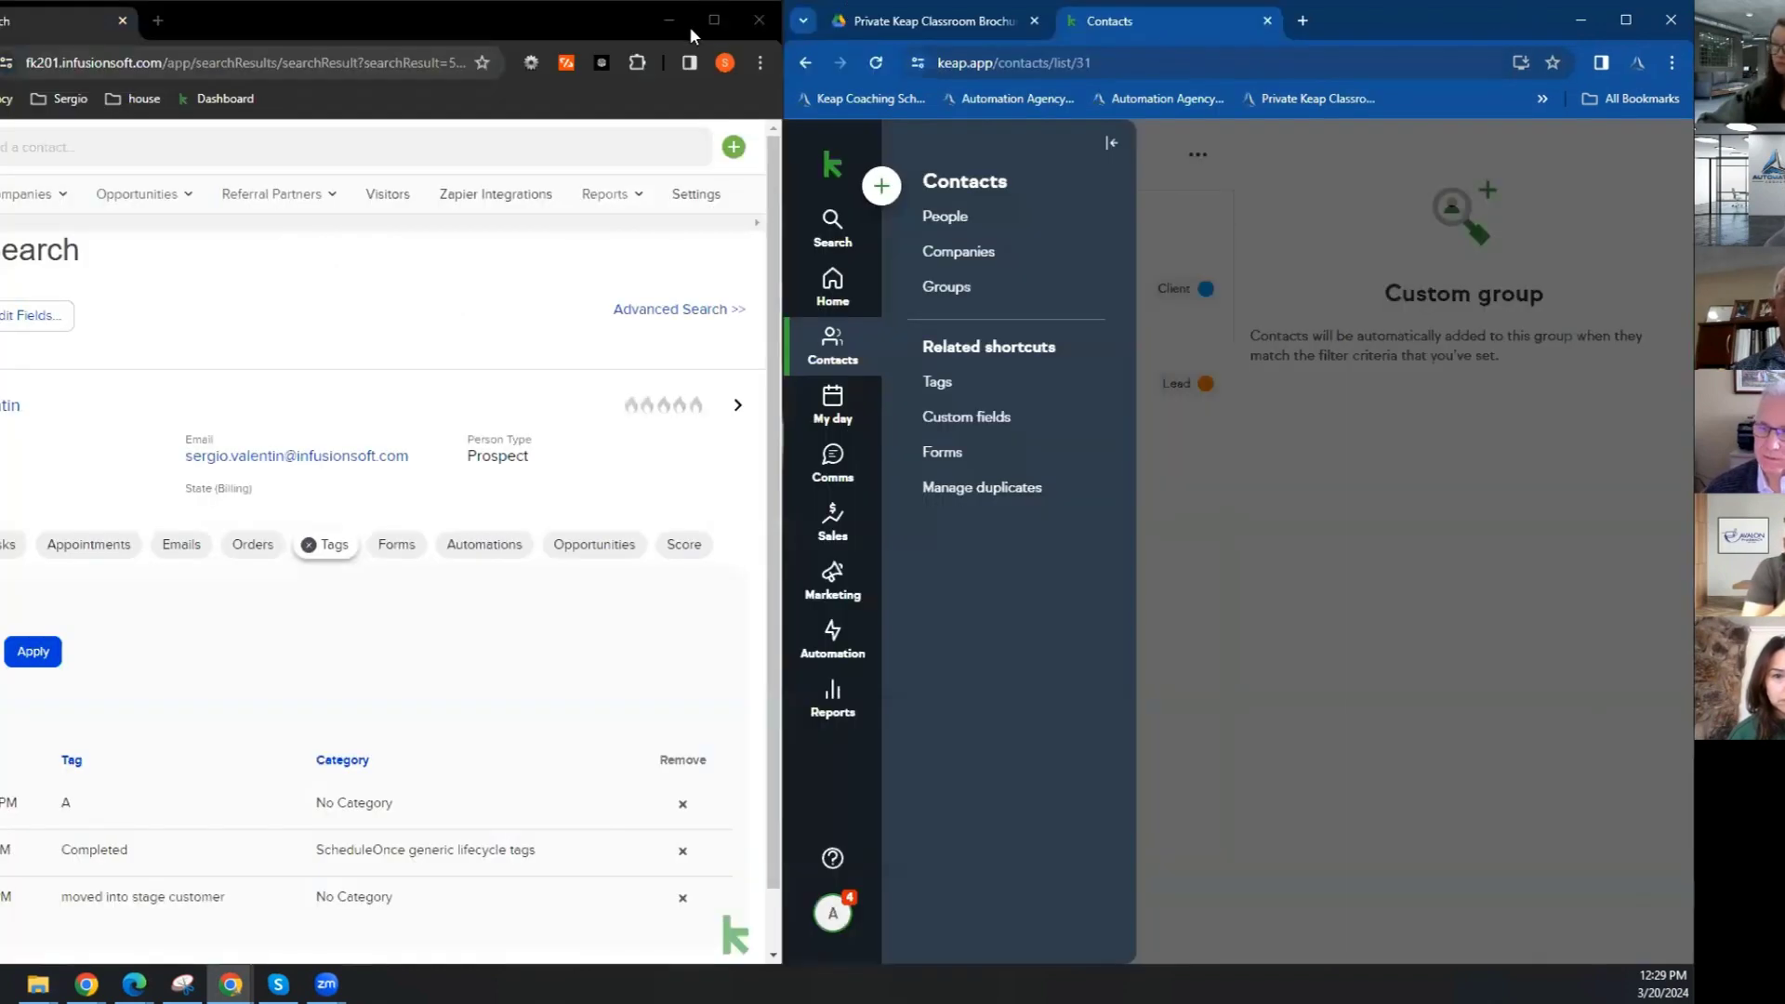
pyautogui.click(707, 26)
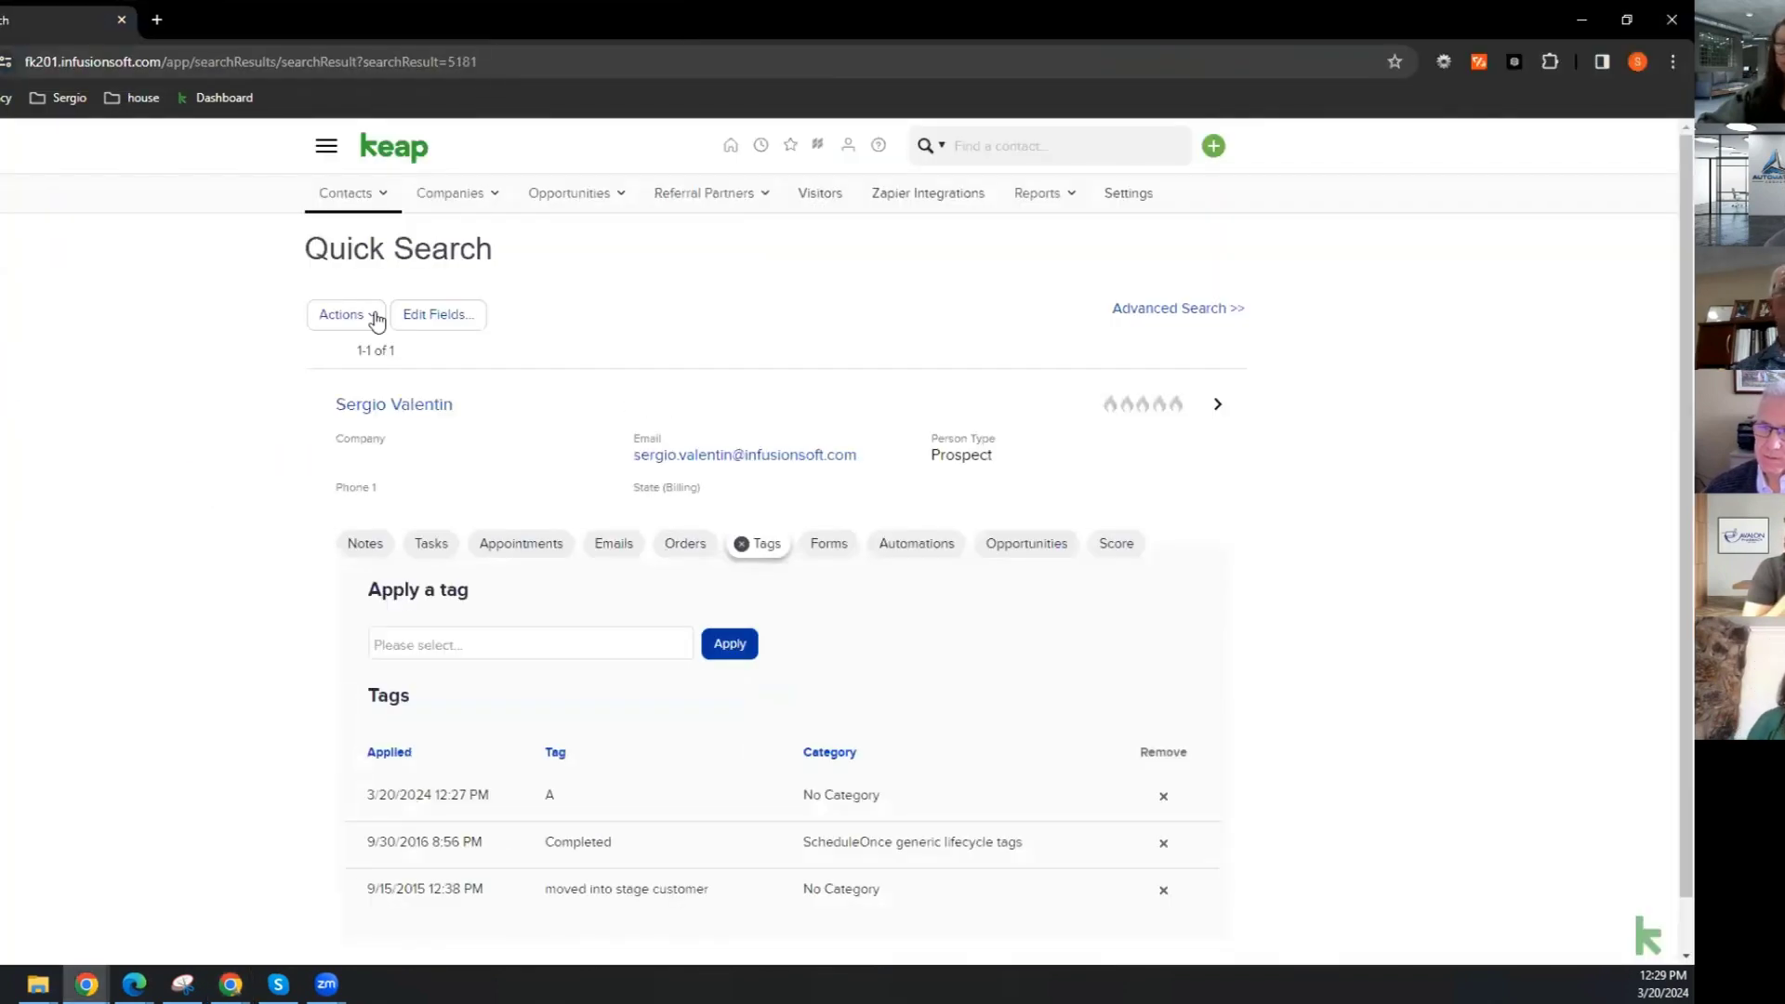
pyautogui.click(353, 197)
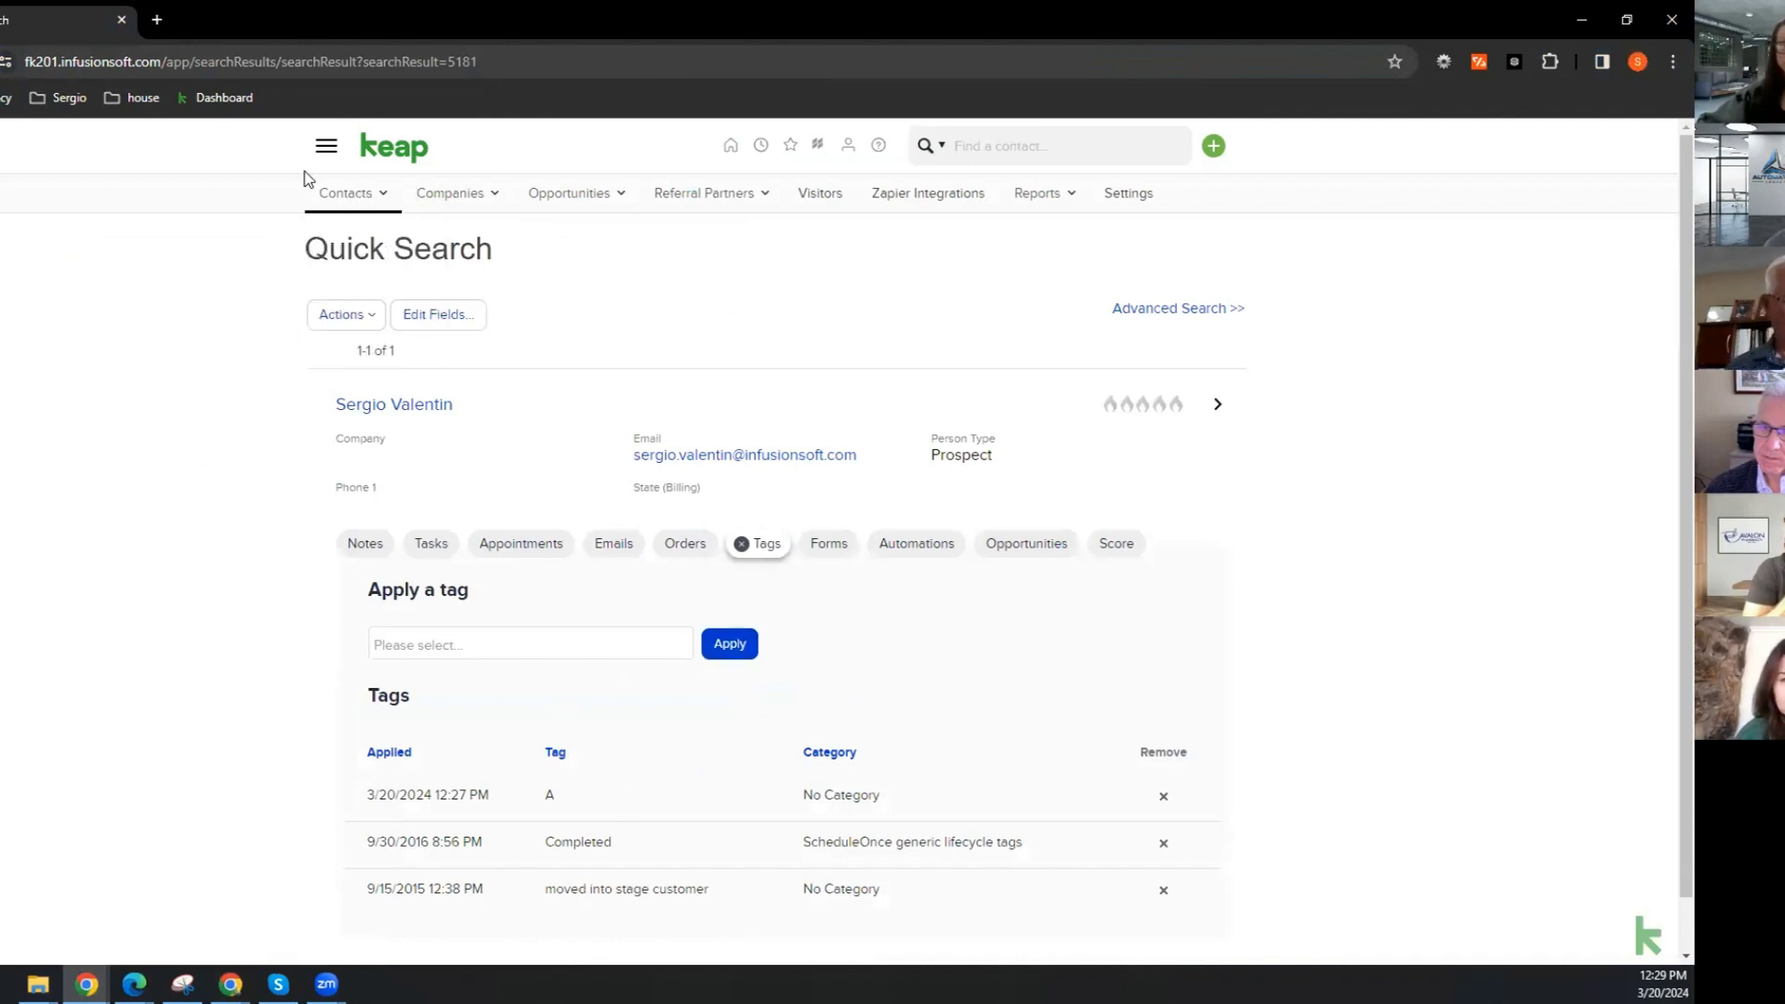
pyautogui.click(345, 201)
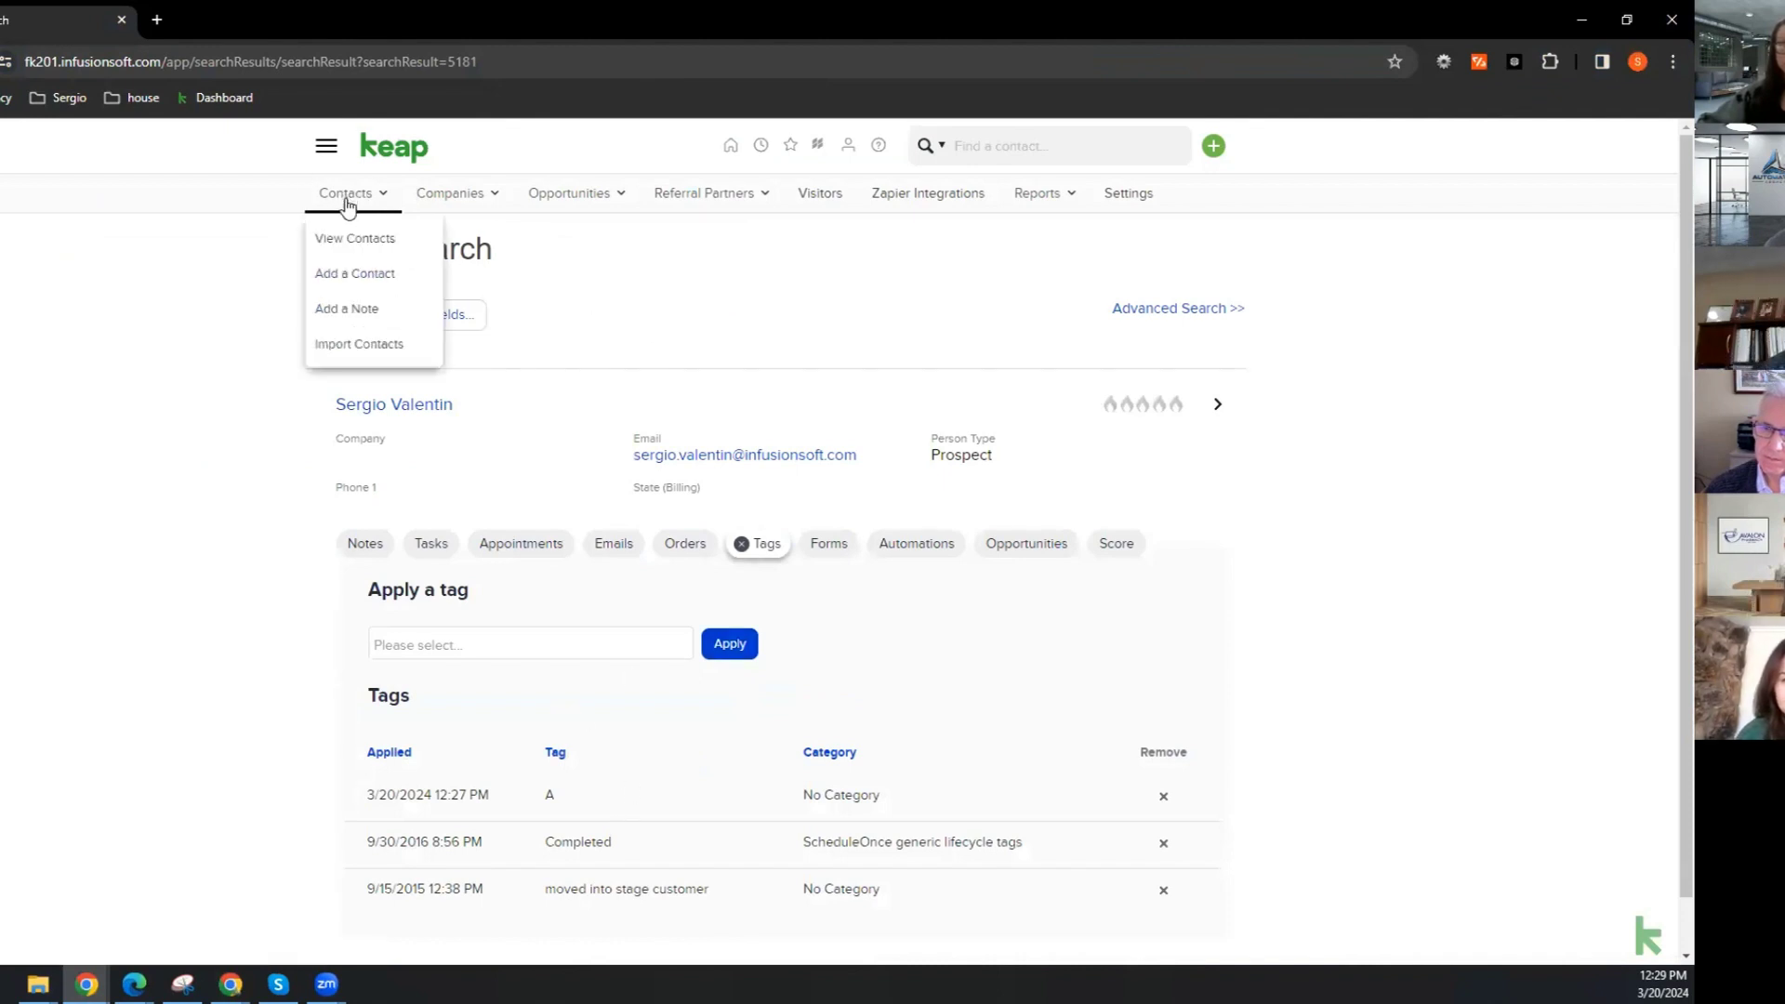
pyautogui.click(368, 244)
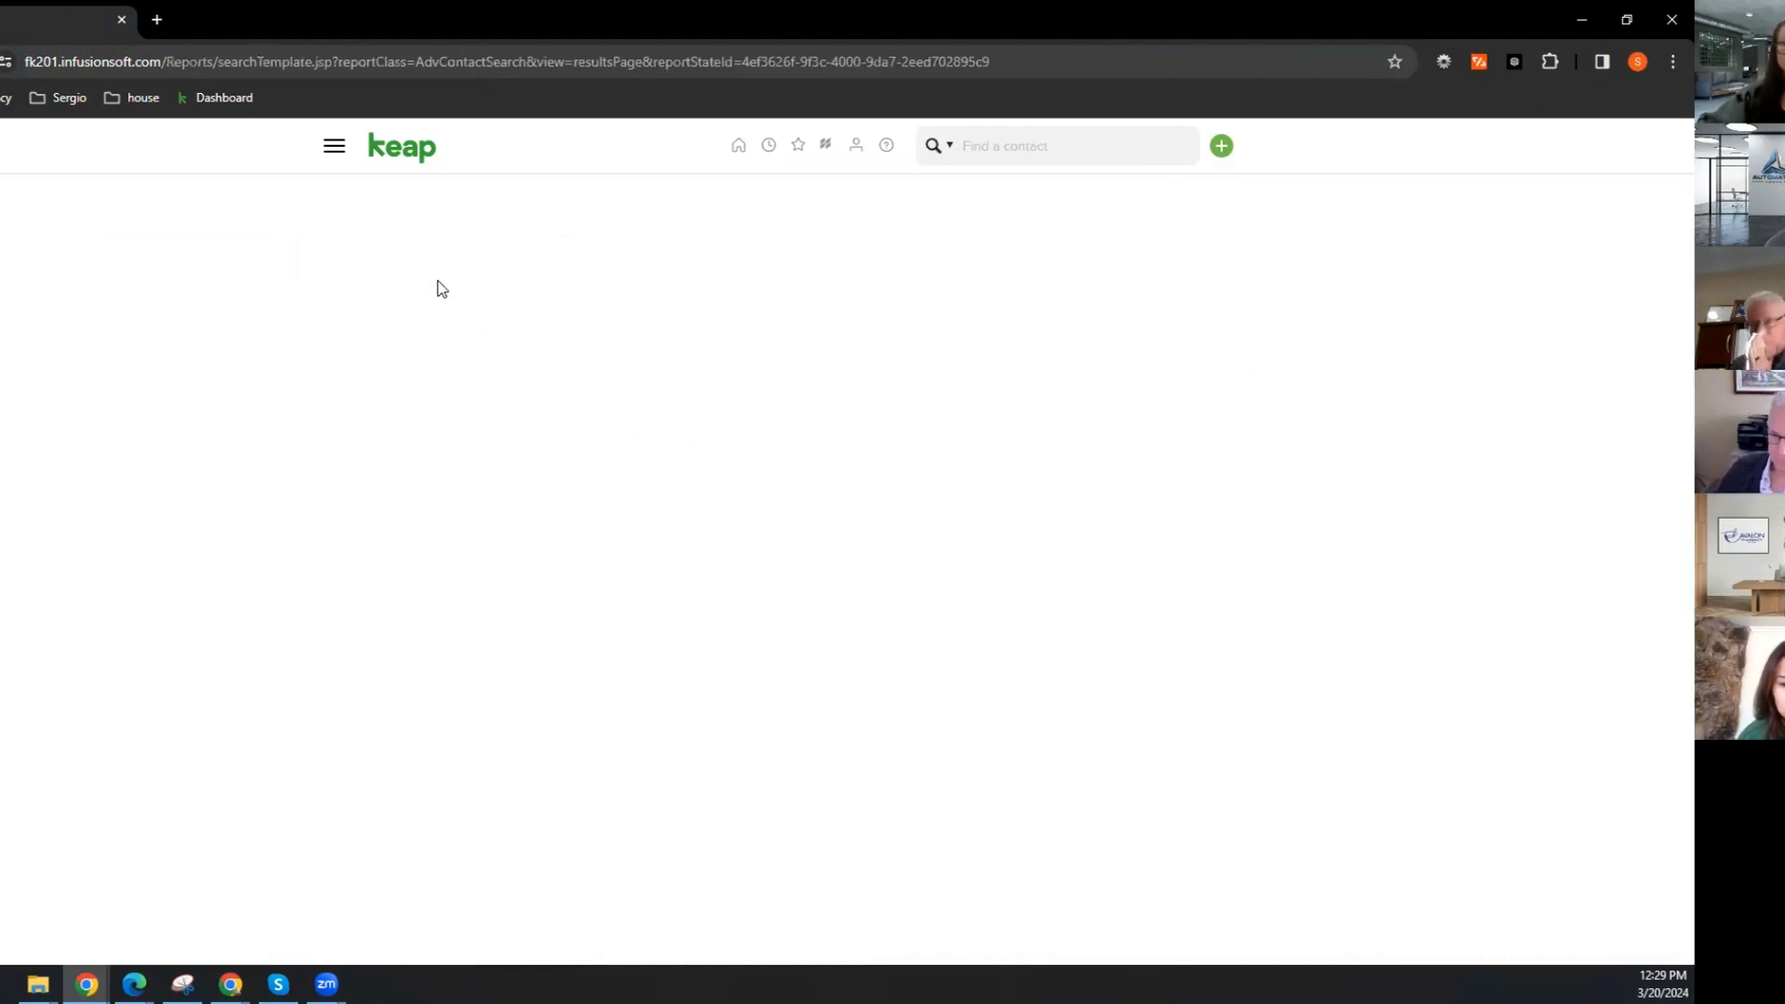
# - View the contacts returned by the saved searches Customers and New Leads
pyautogui.click(1174, 517)
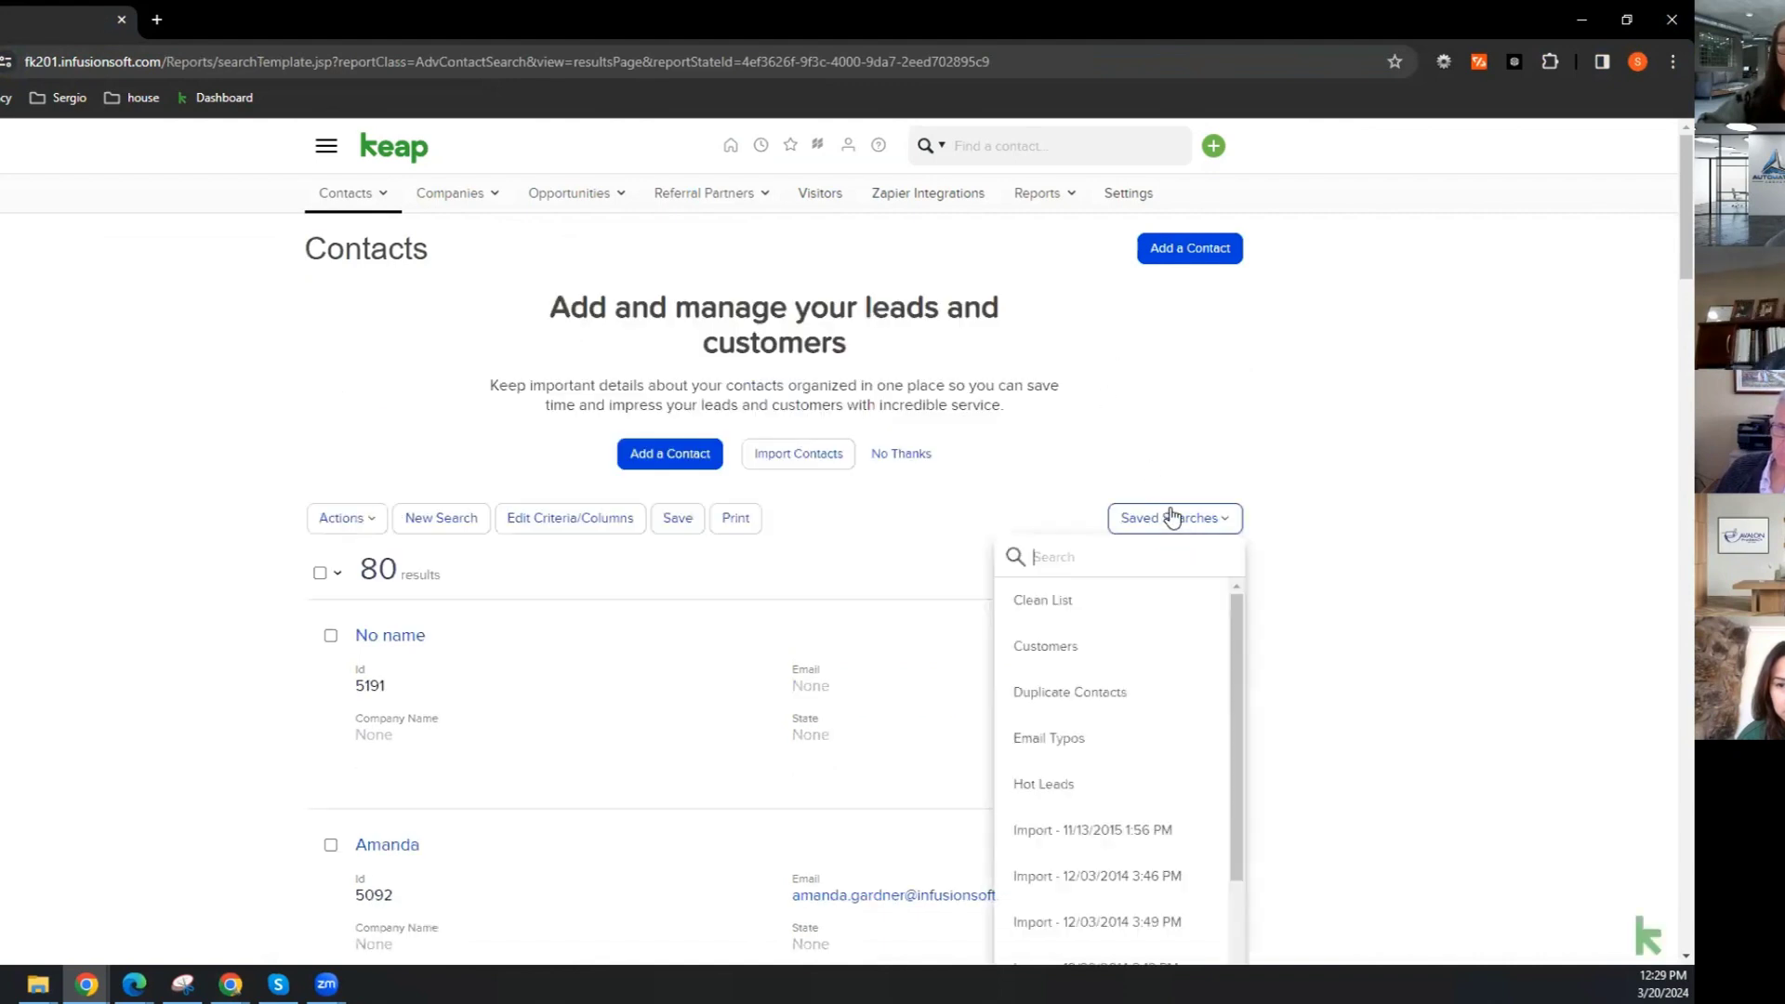
pyautogui.click(1091, 647)
pyautogui.click(1157, 597)
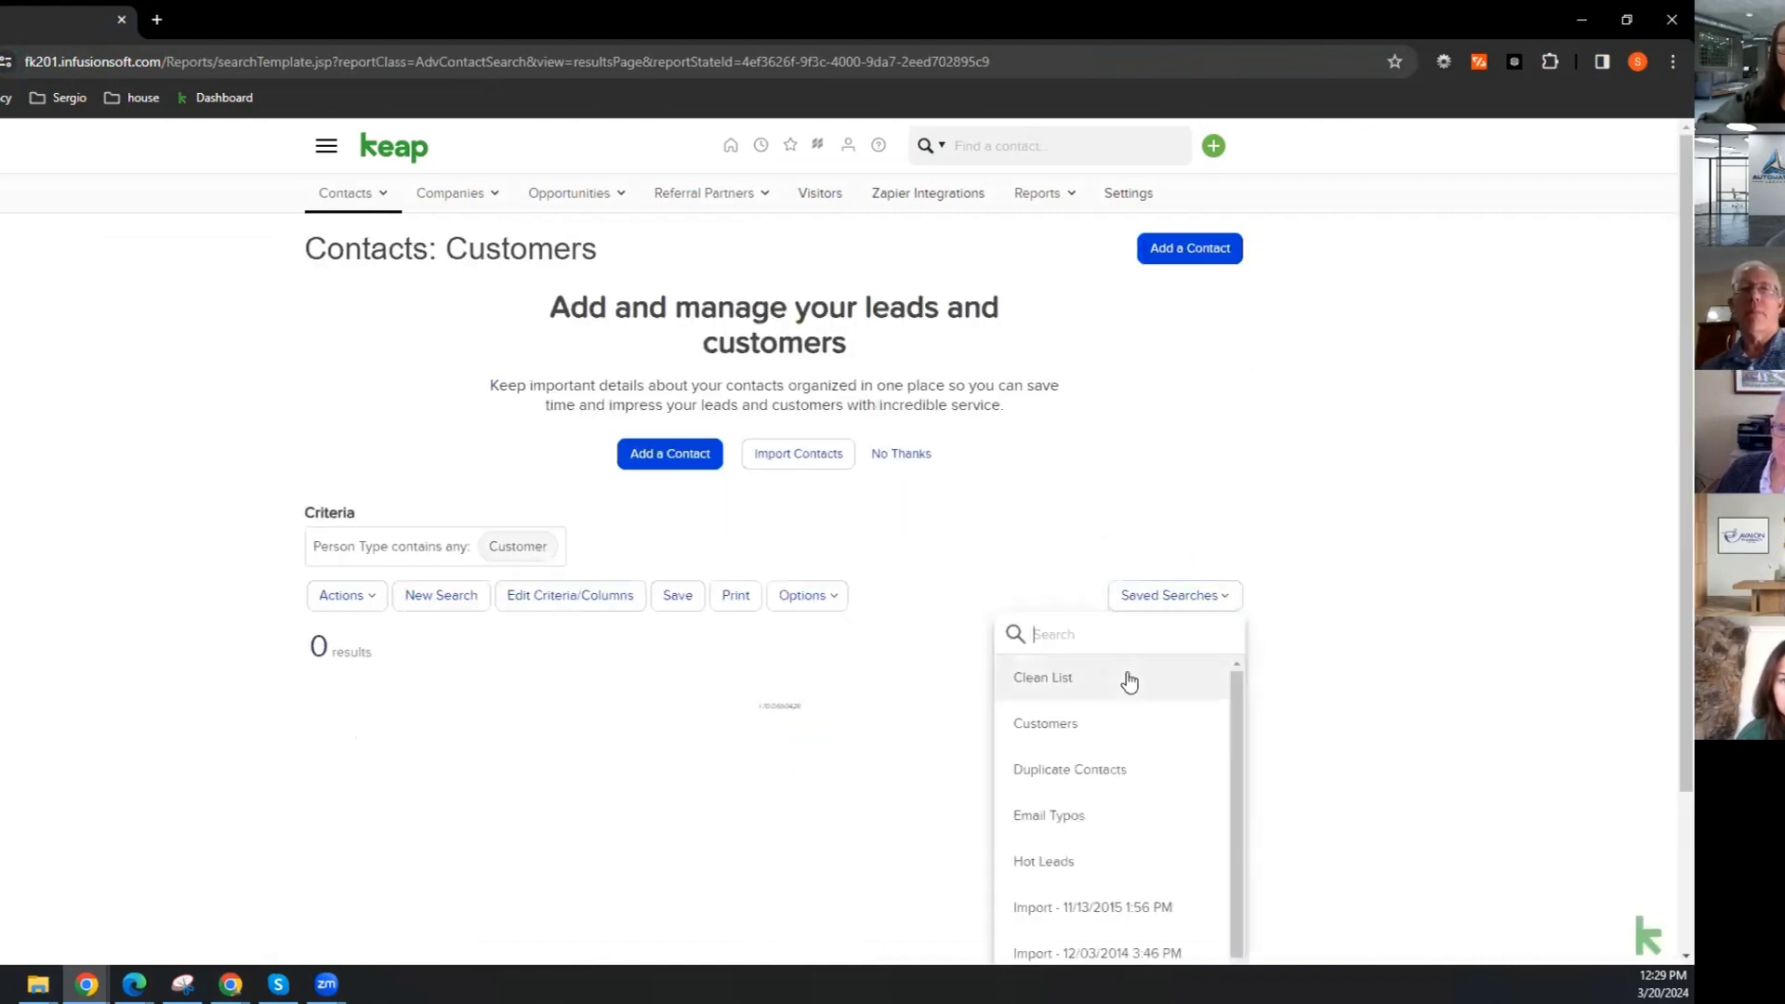
pyautogui.scroll(-1, 1122, 741)
pyautogui.scroll(-3, 1123, 744)
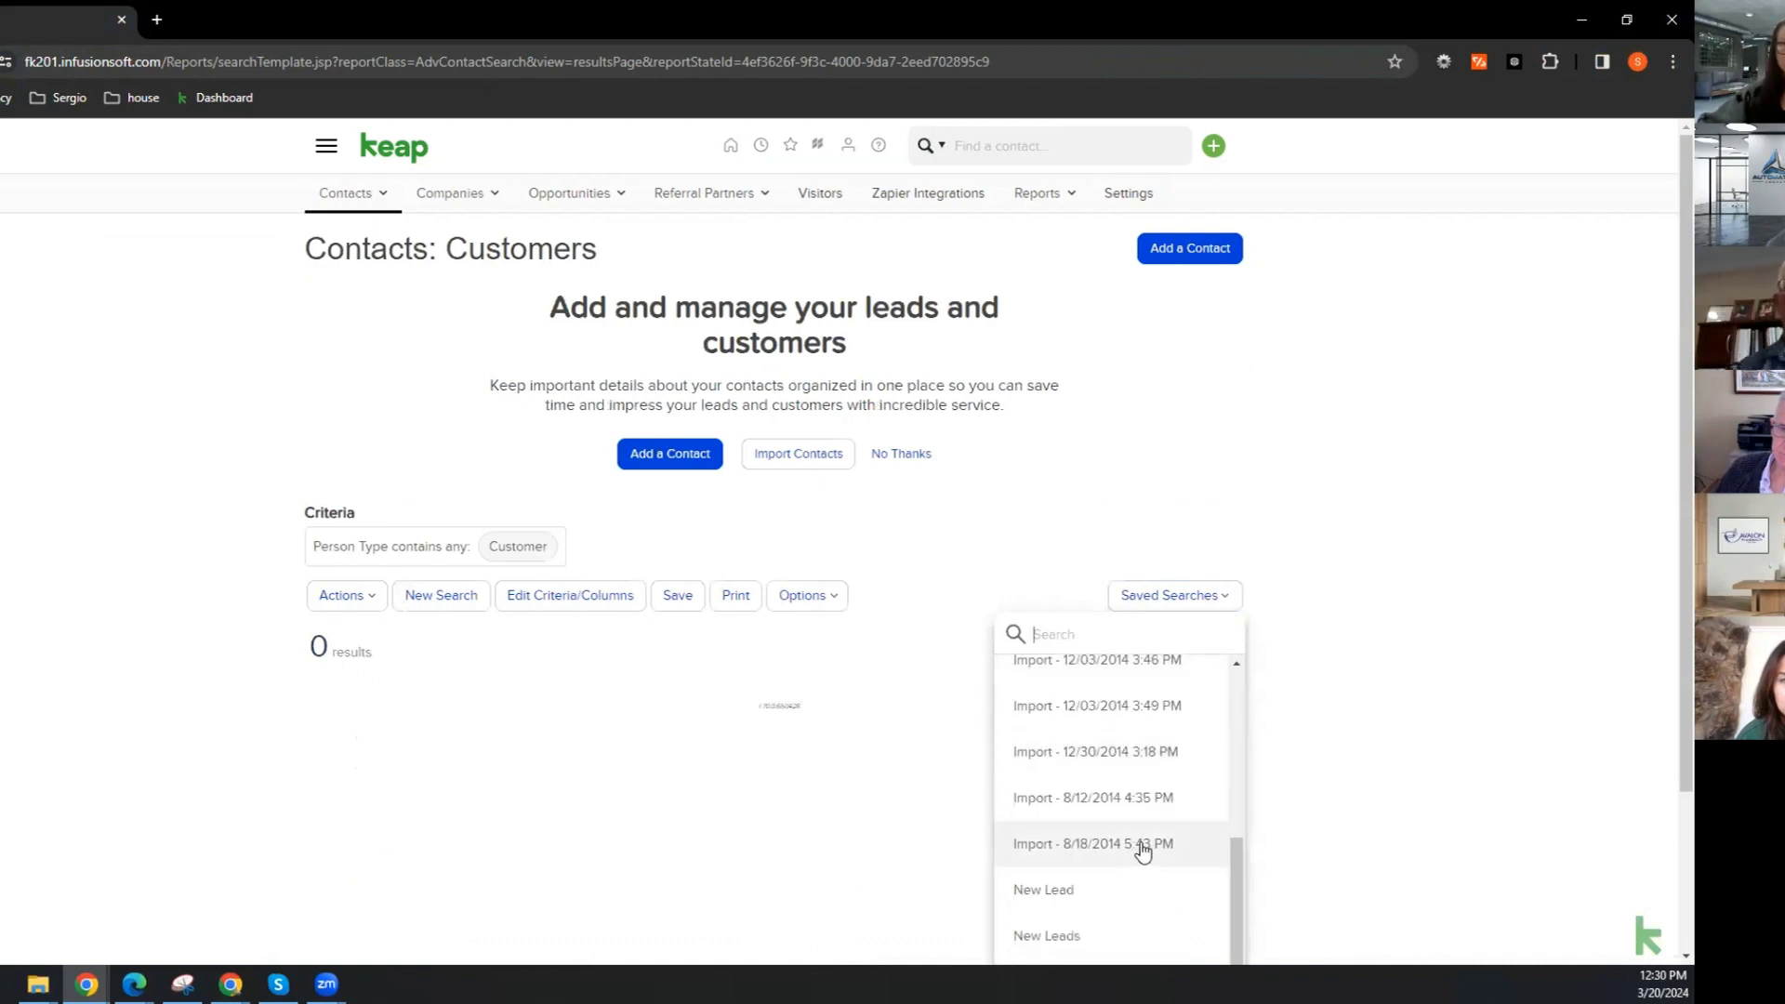
pyautogui.scroll(-1, 1143, 851)
pyautogui.click(1112, 919)
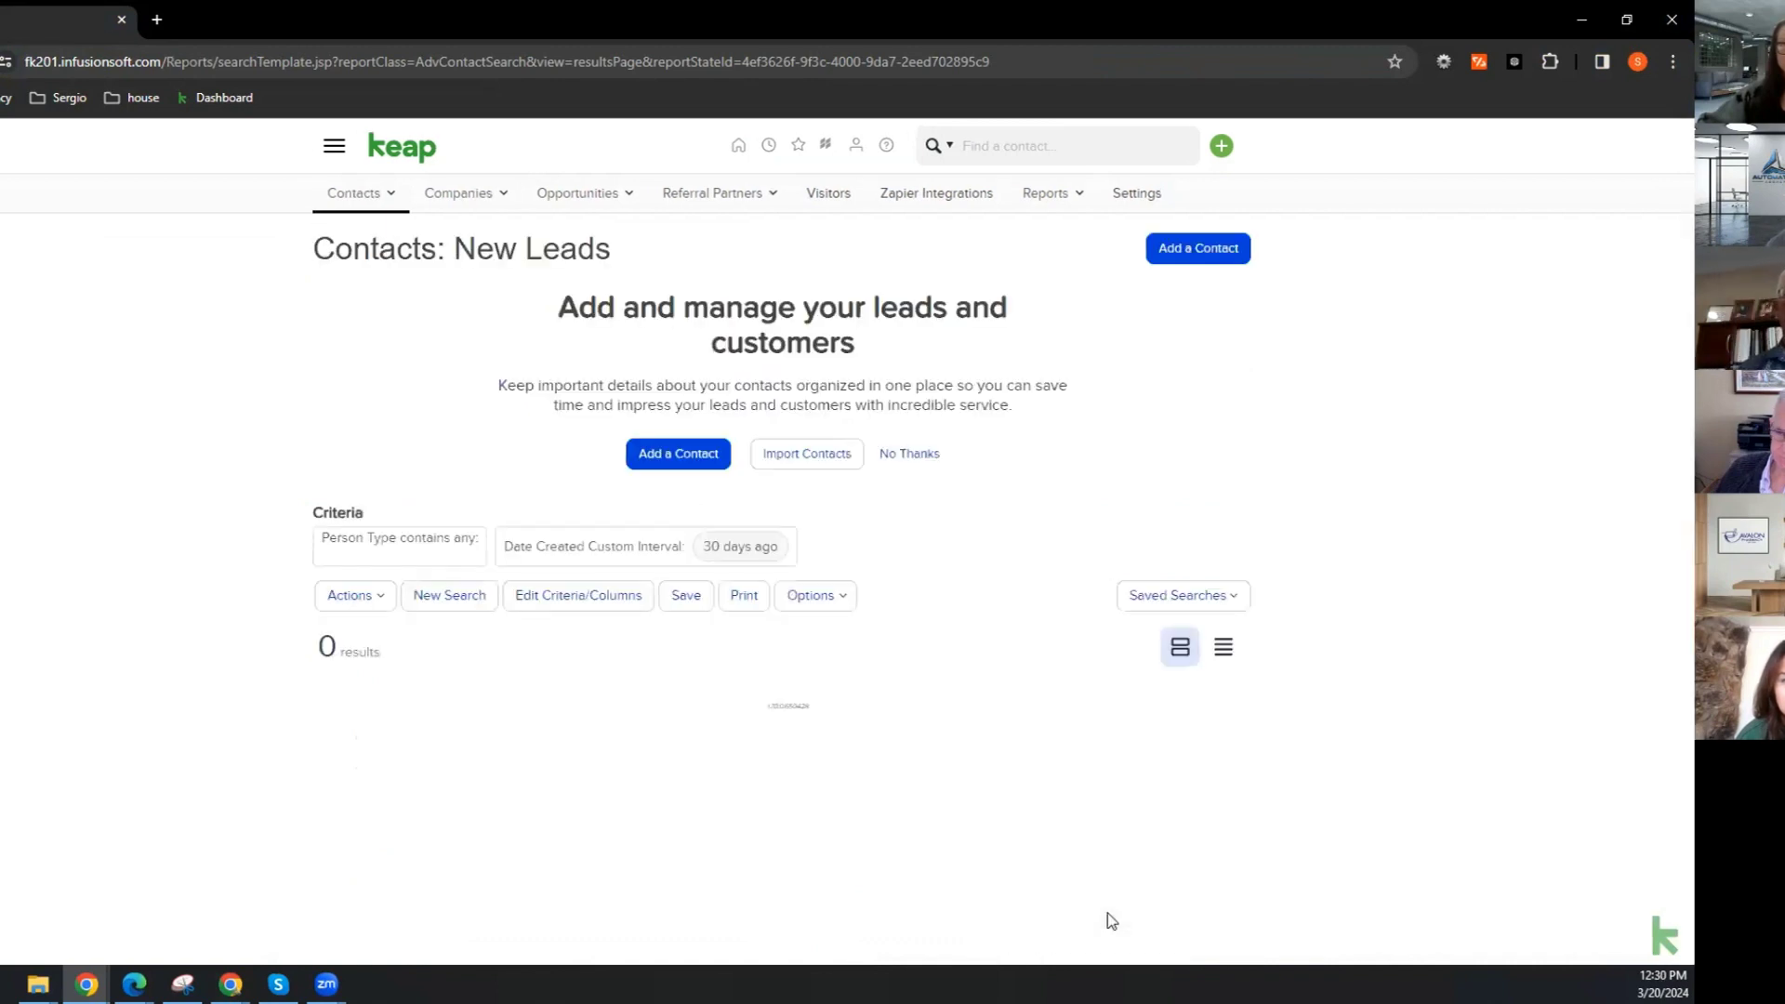
# - Load the saved search Clean List in the contacts list
pyautogui.click(1212, 600)
pyautogui.scroll(-6, 1172, 729)
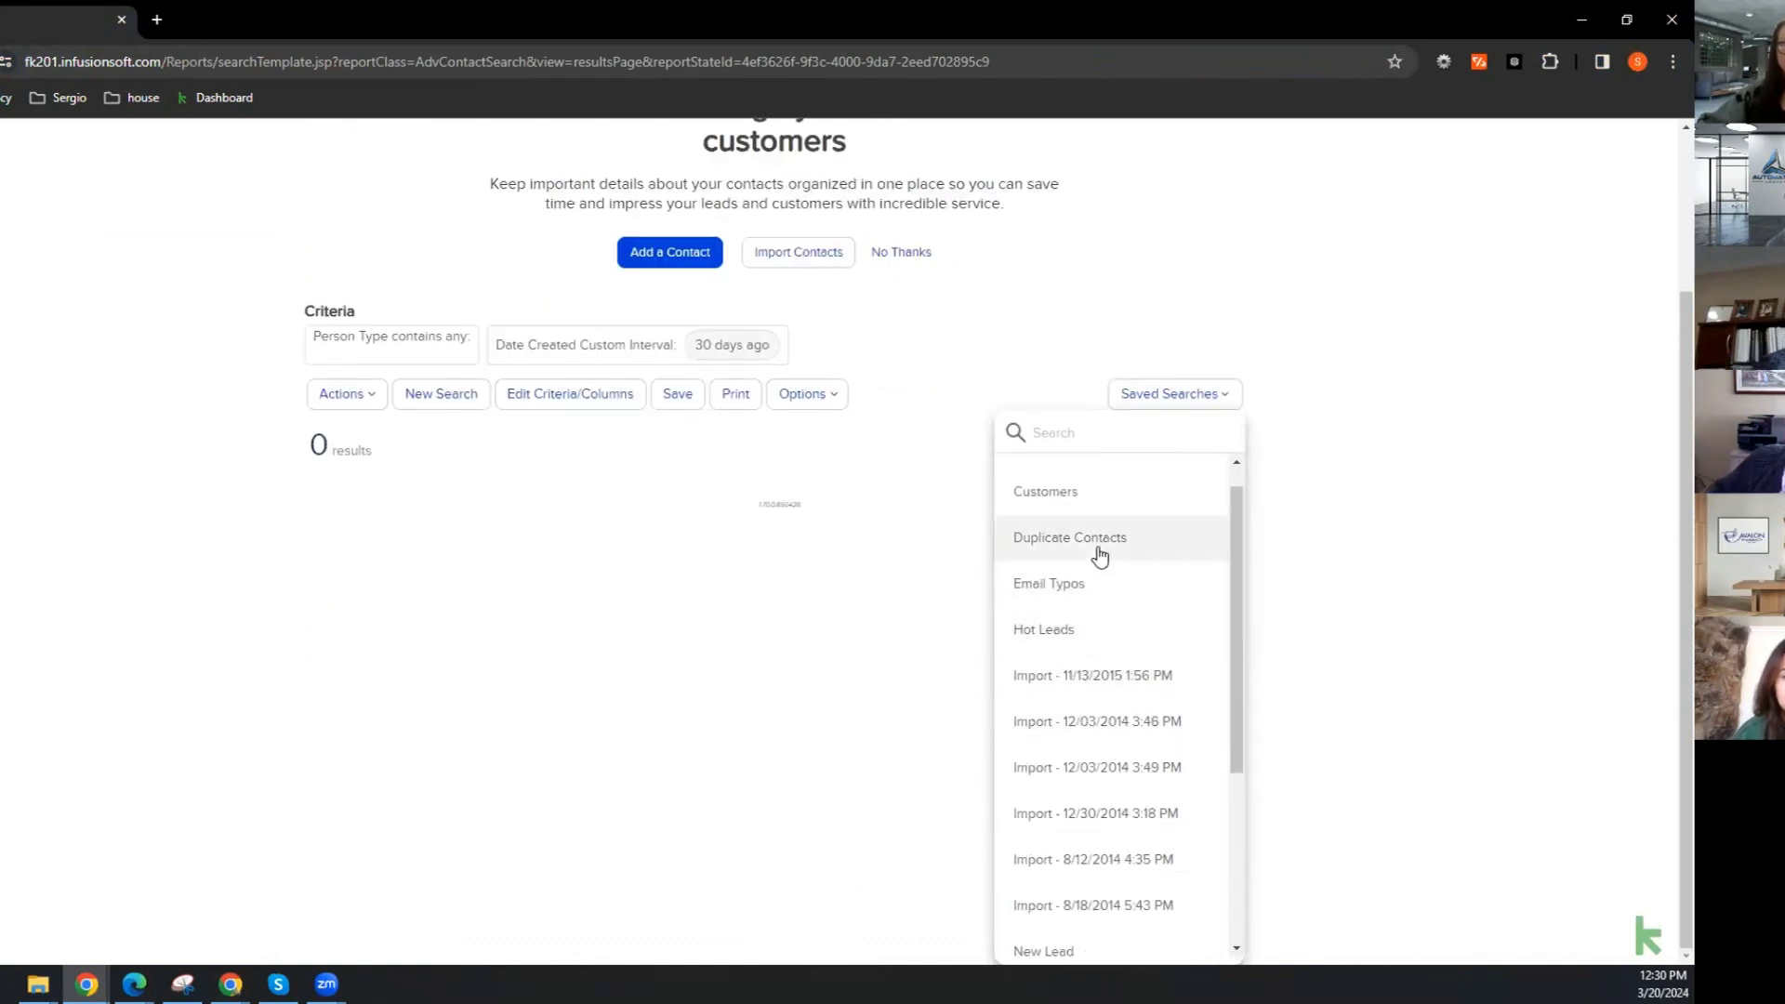
pyautogui.scroll(3, 1096, 556)
pyautogui.click(1068, 571)
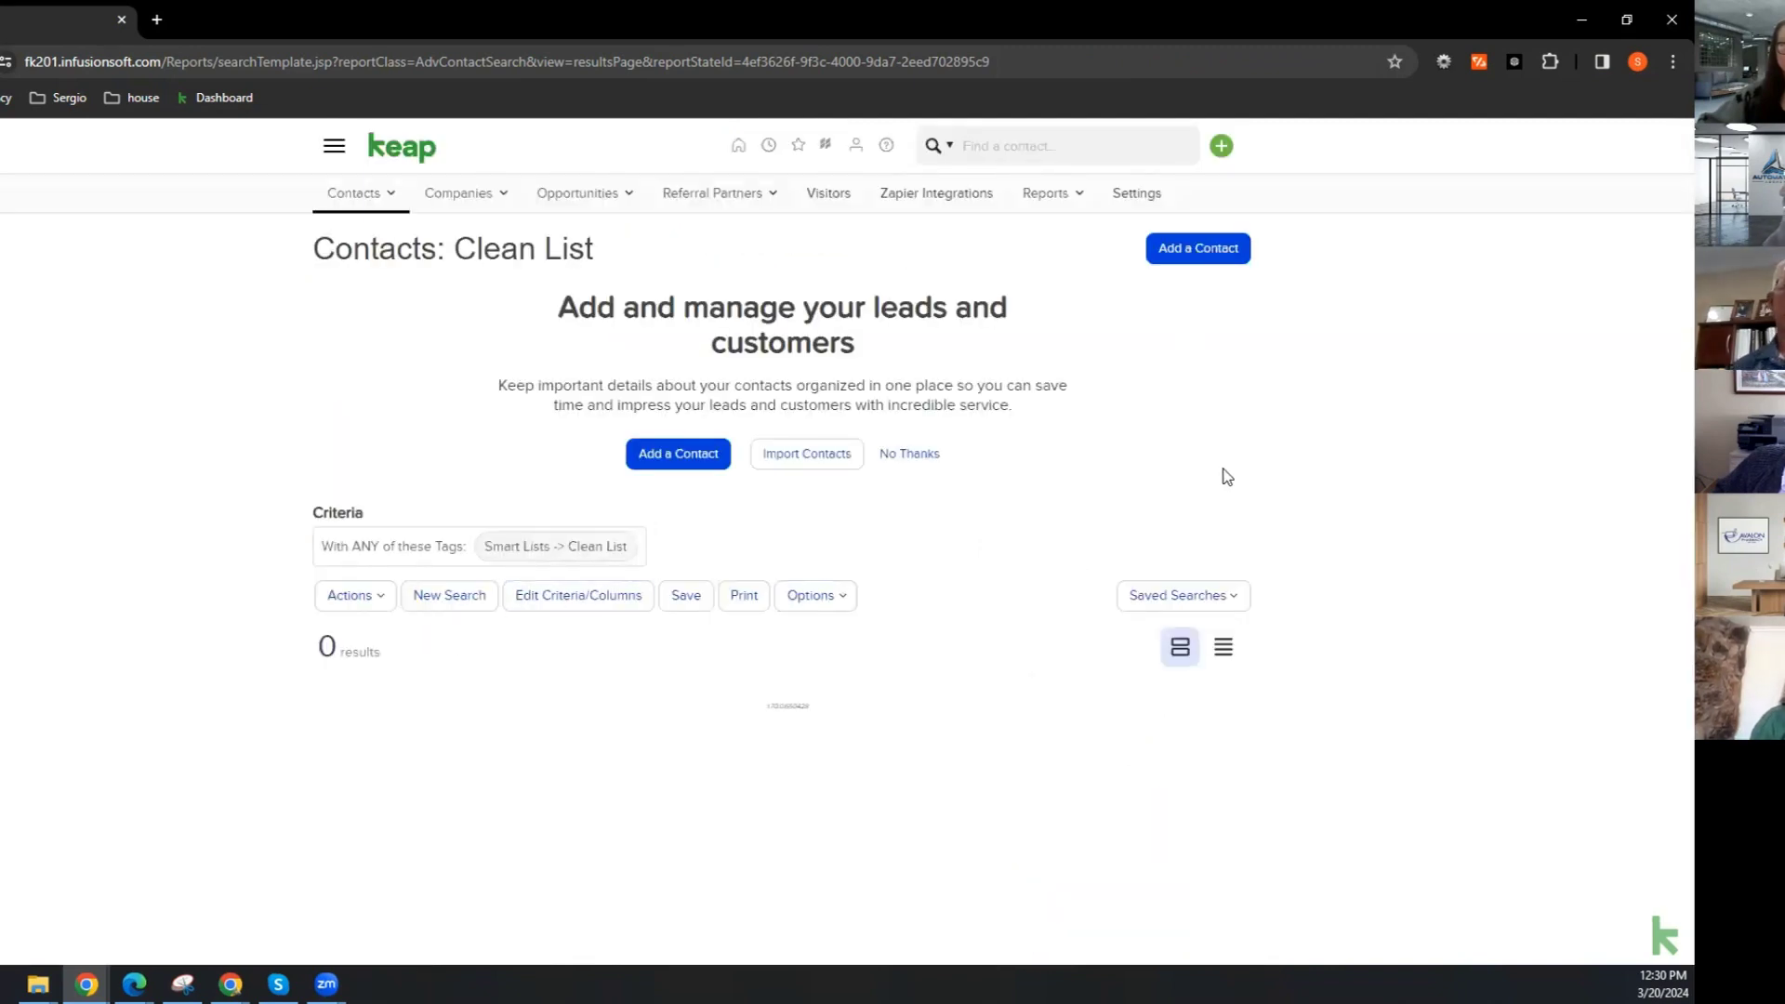
# - View the contacts returned by the saved search Email Typos
pyautogui.click(1224, 598)
pyautogui.scroll(-2, 1121, 741)
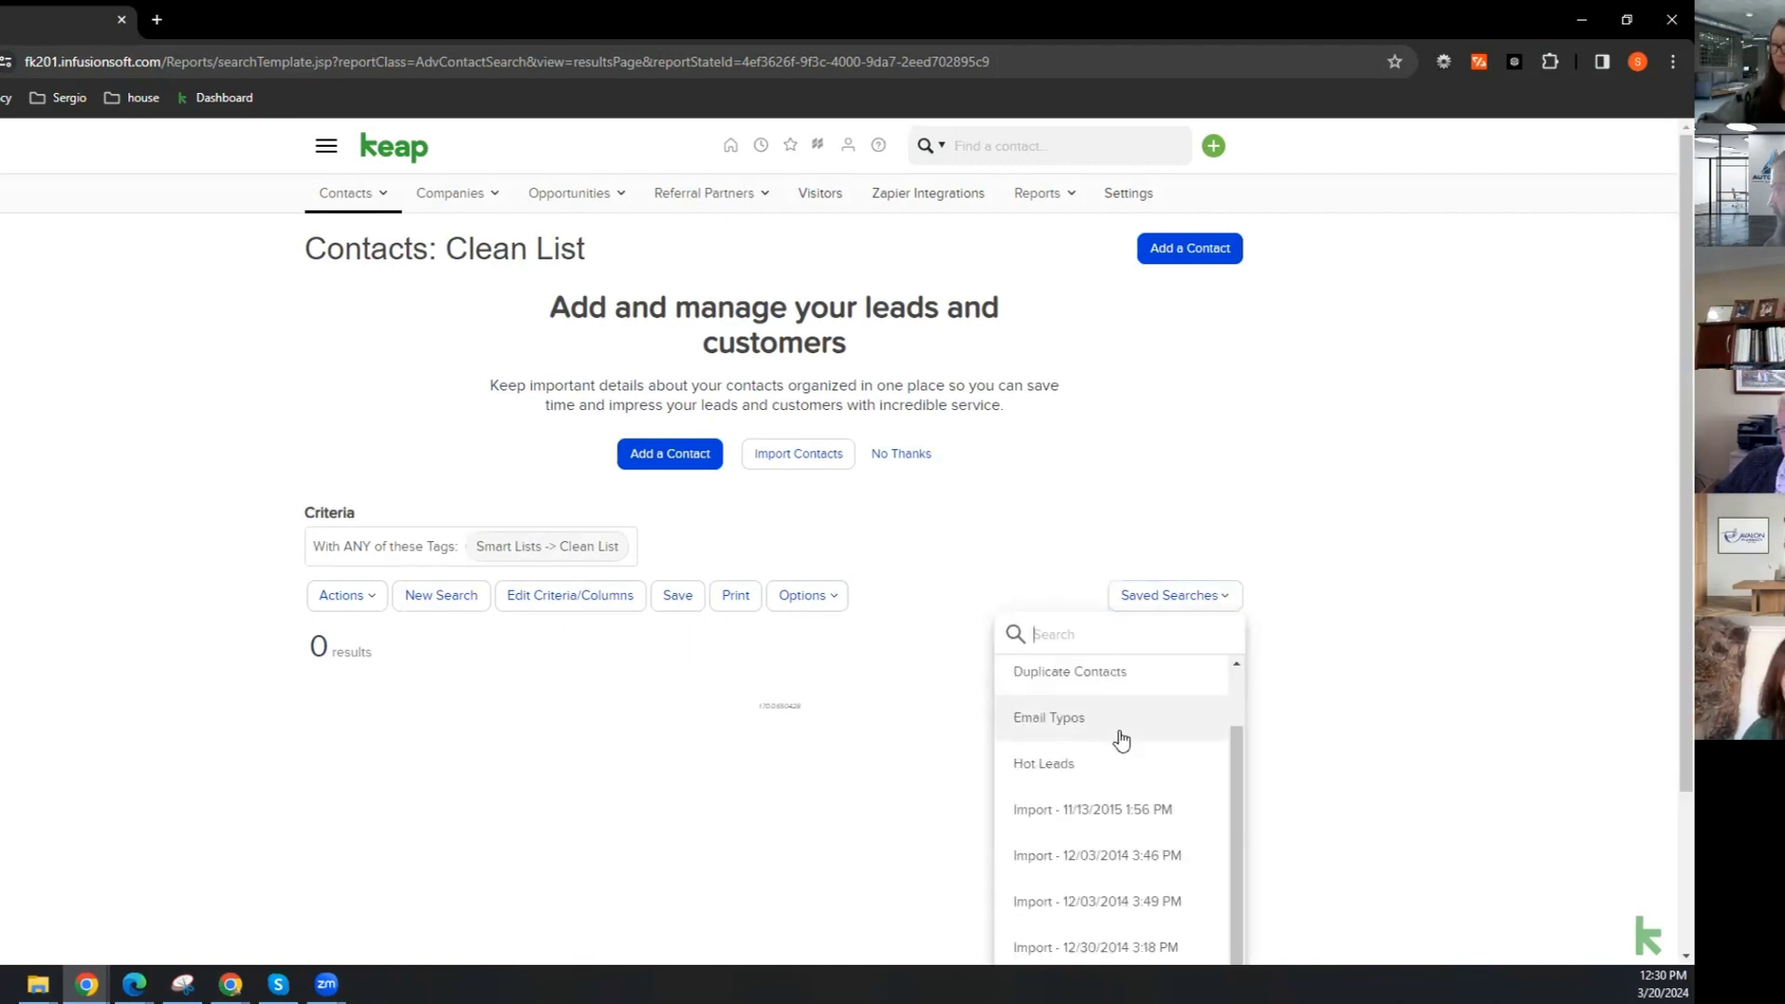
pyautogui.click(1119, 734)
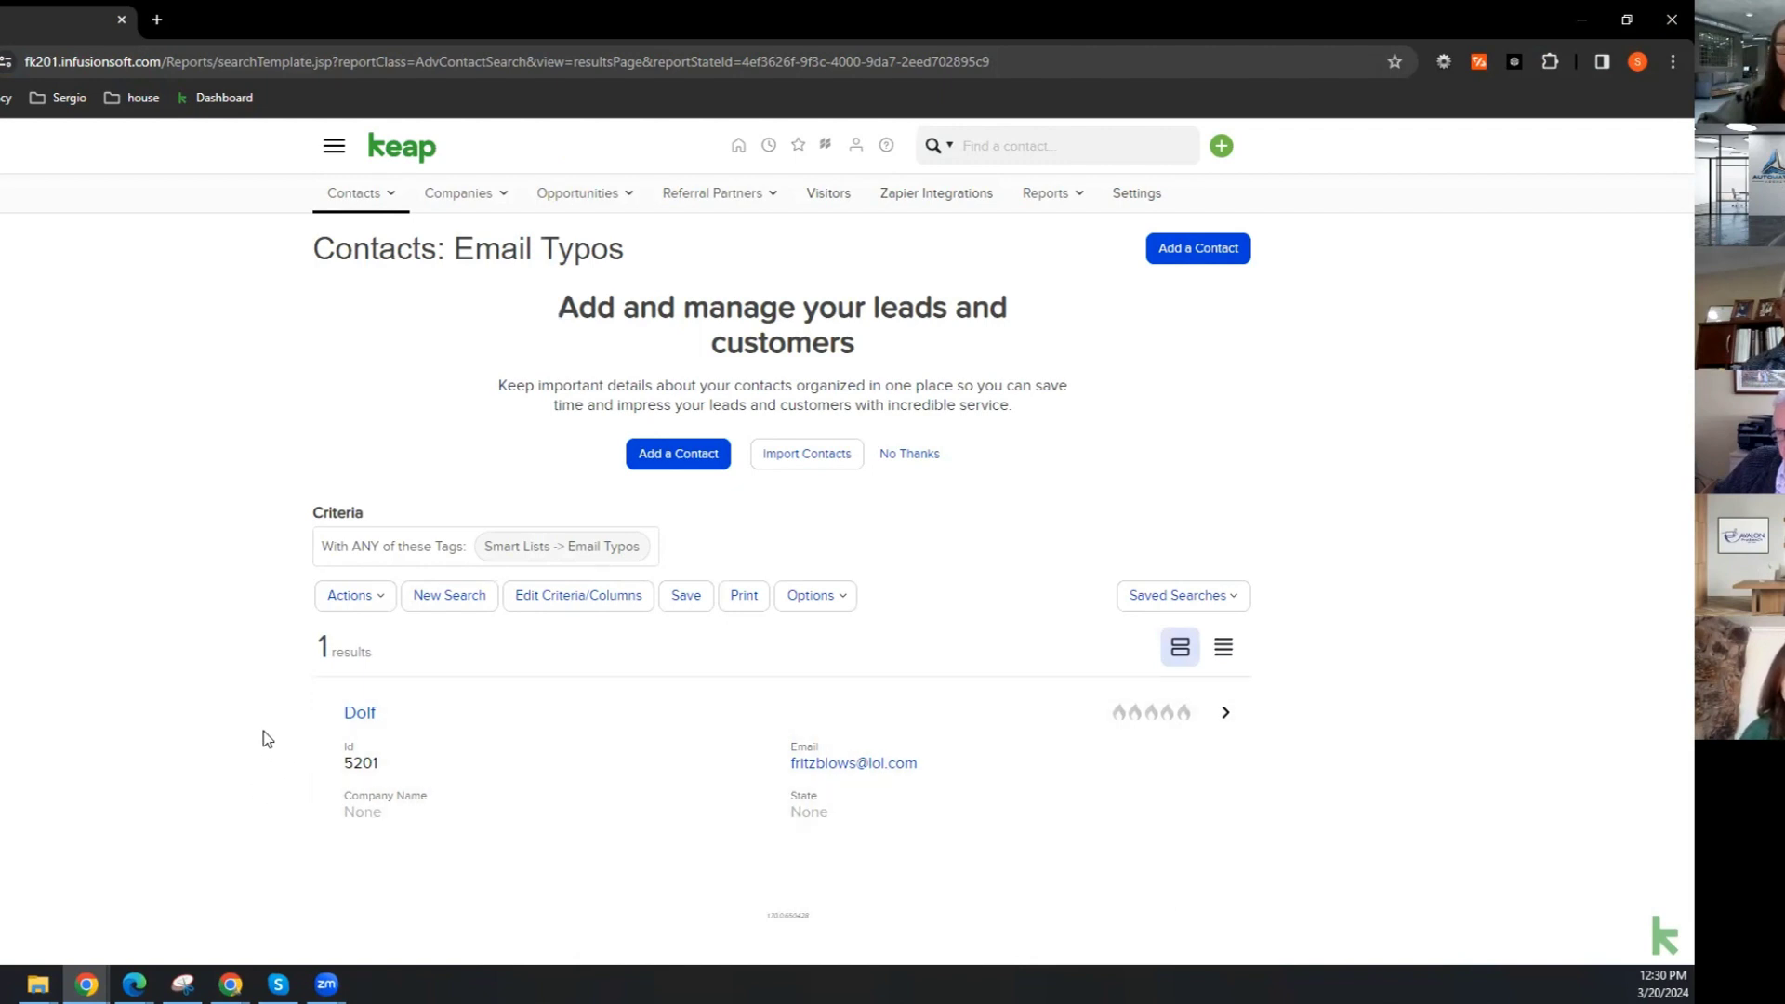
# - Load the saved search Hot Leads and select all of the contacts in its results
pyautogui.click(1174, 595)
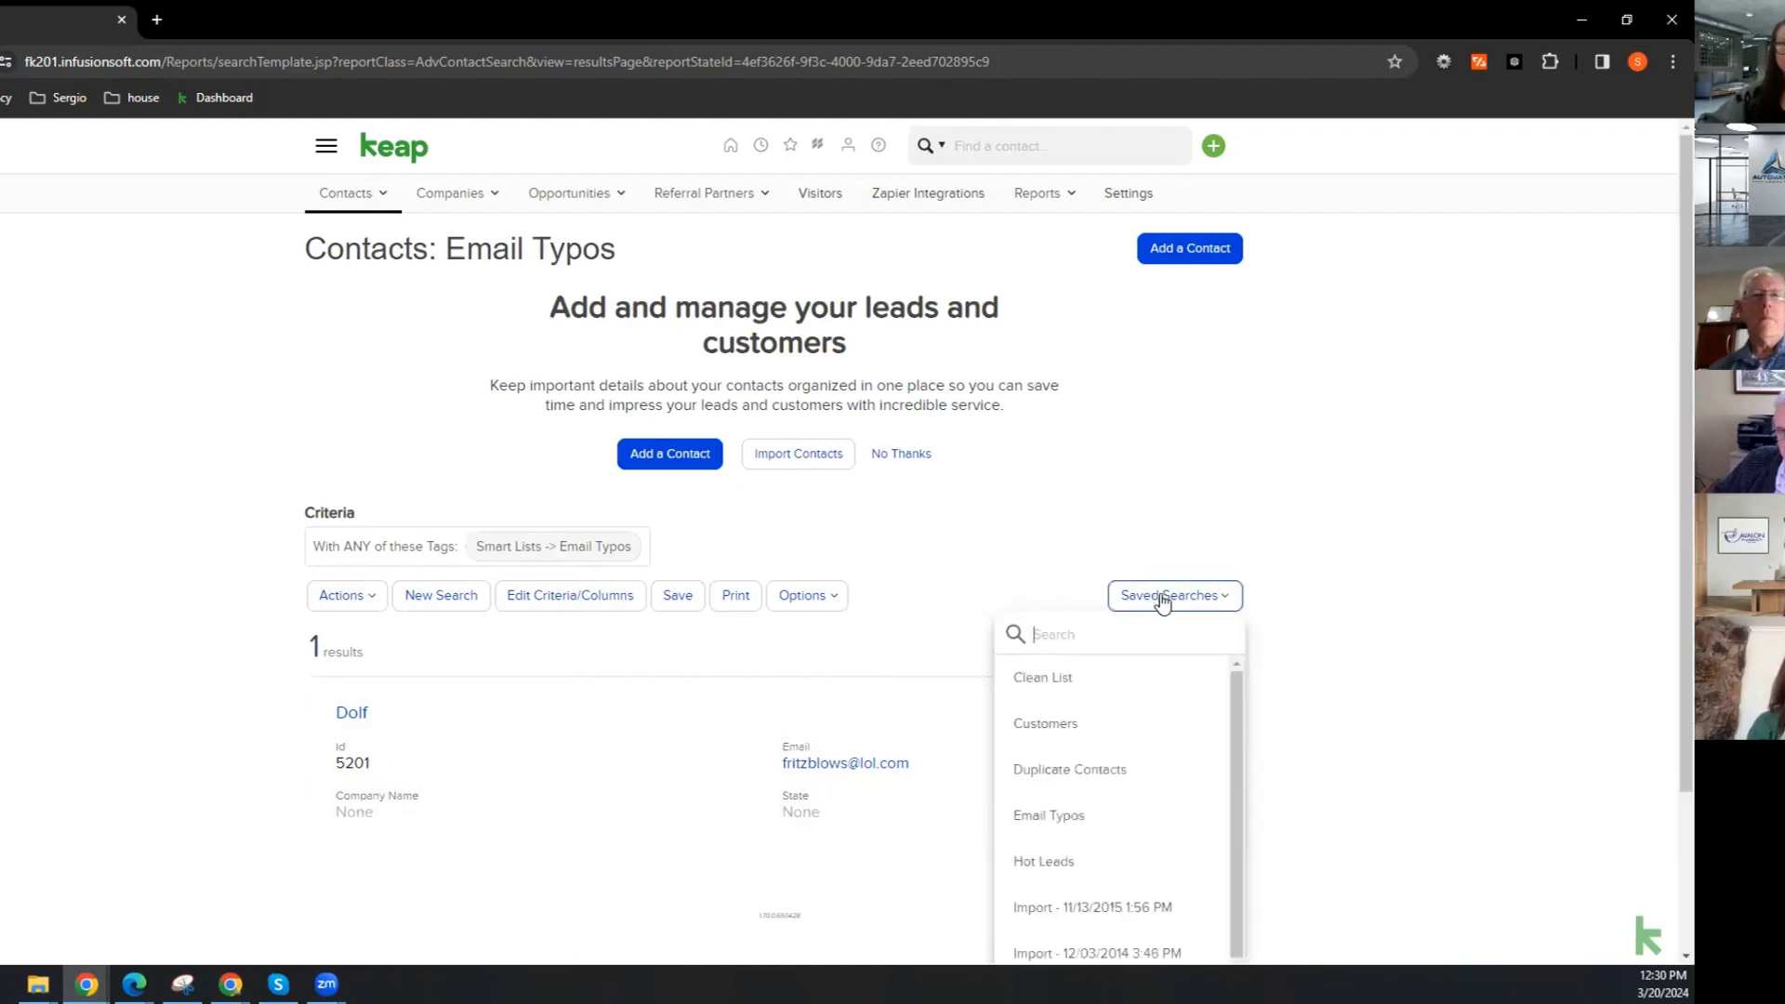
pyautogui.click(1103, 859)
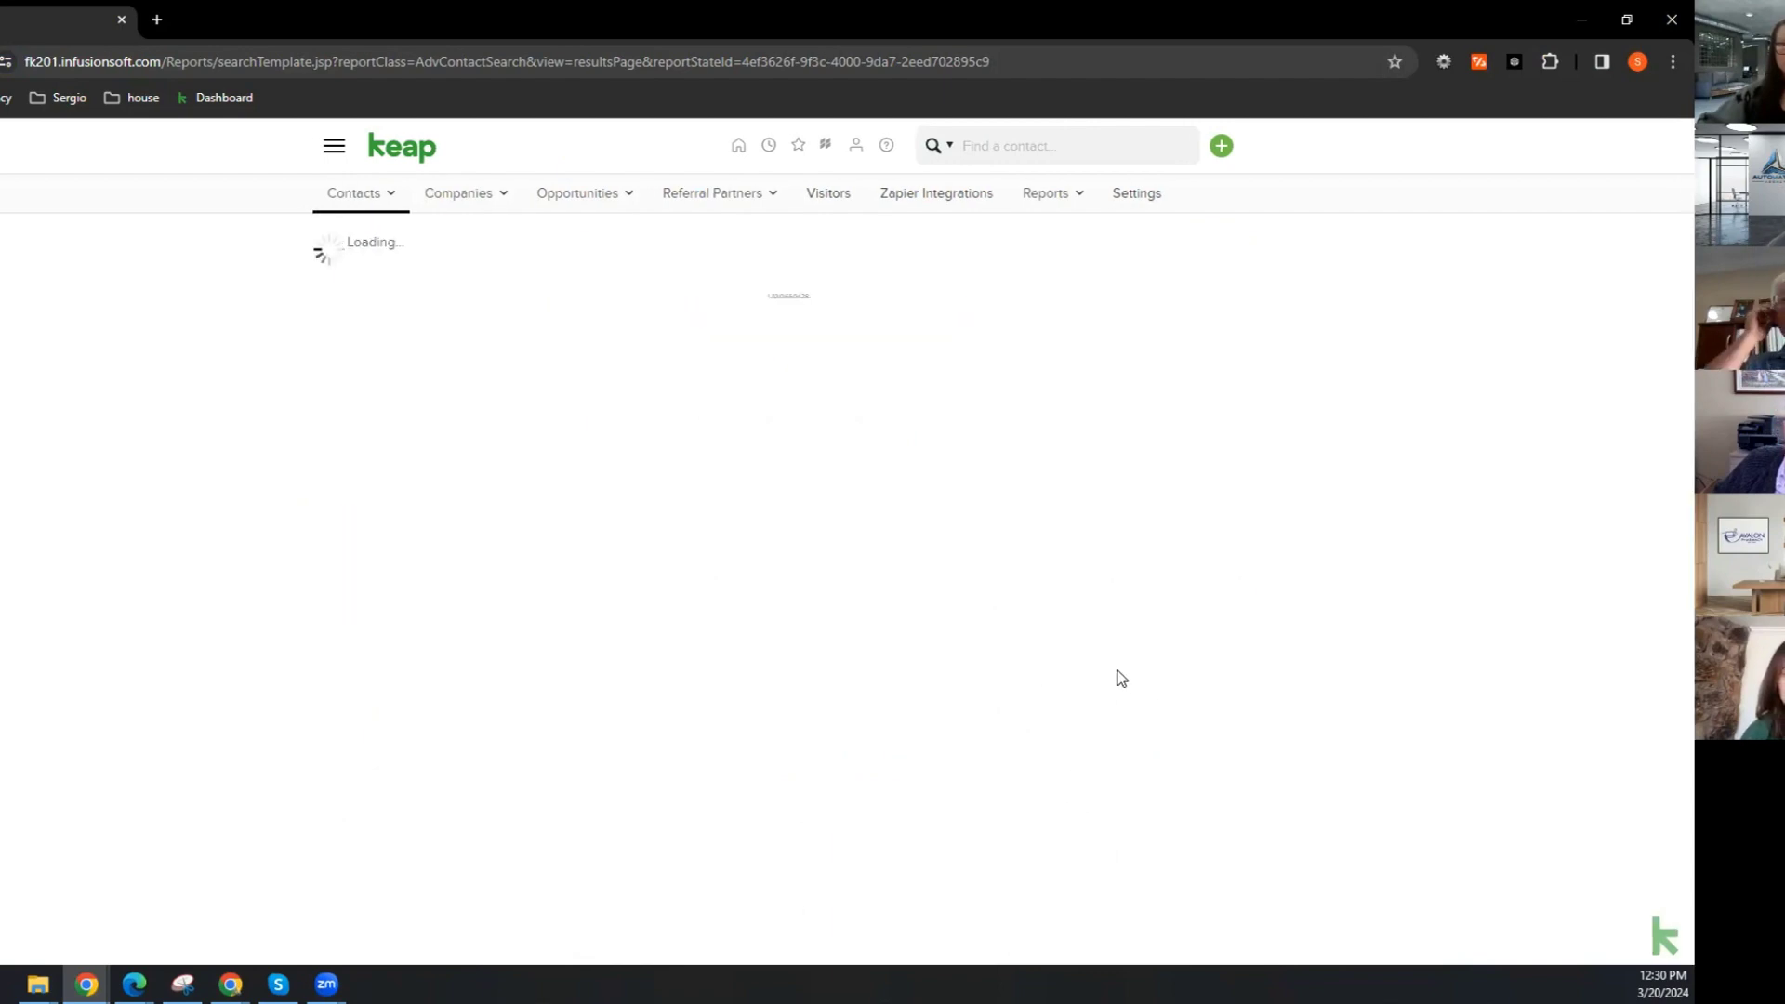
pyautogui.scroll(-3, 930, 600)
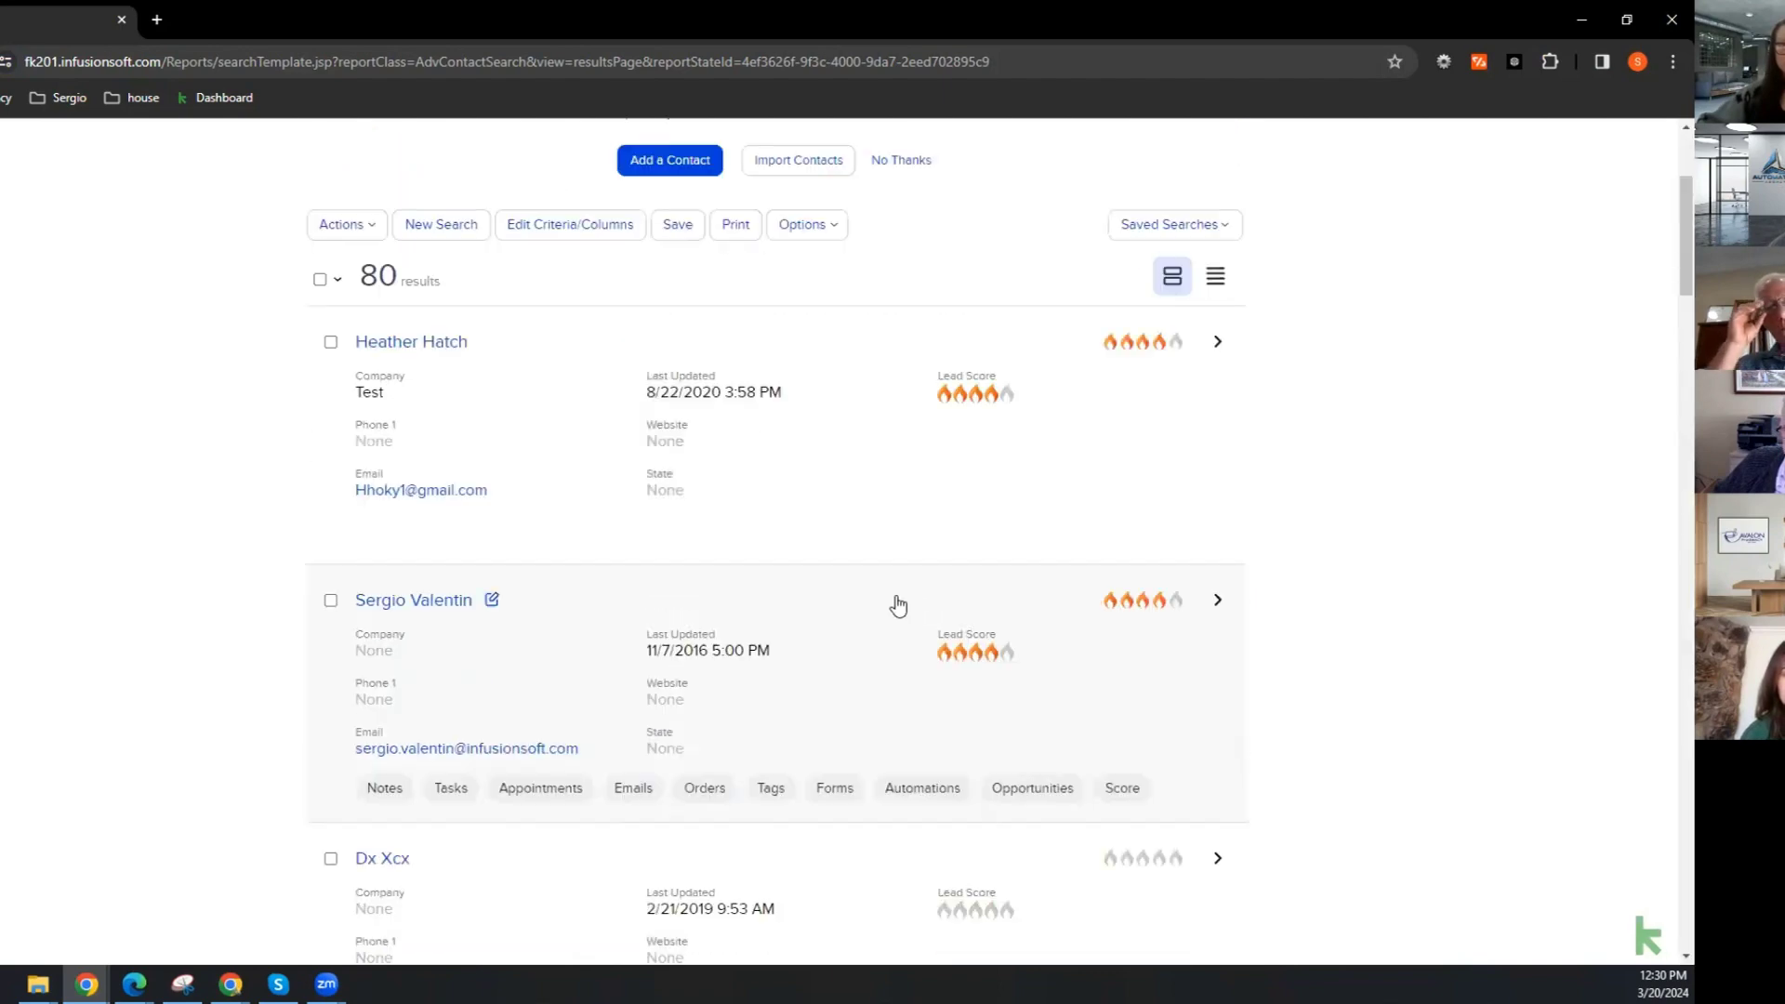
pyautogui.scroll(1, 518, 541)
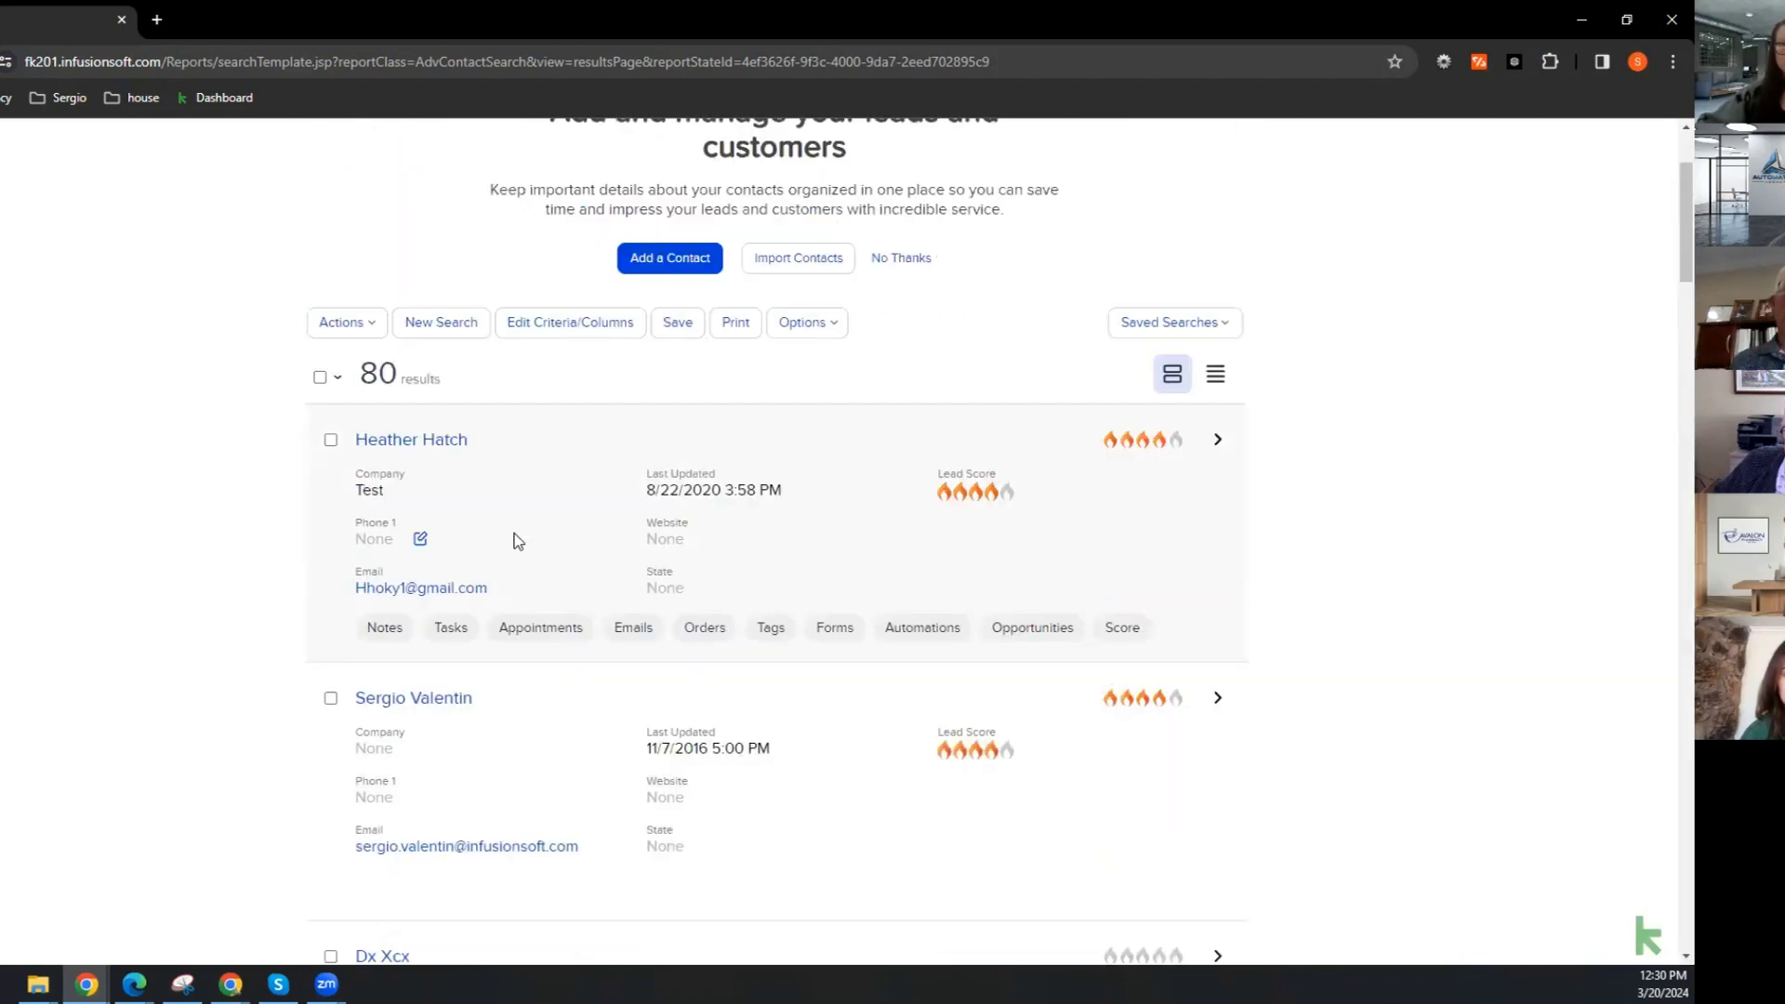
pyautogui.click(320, 377)
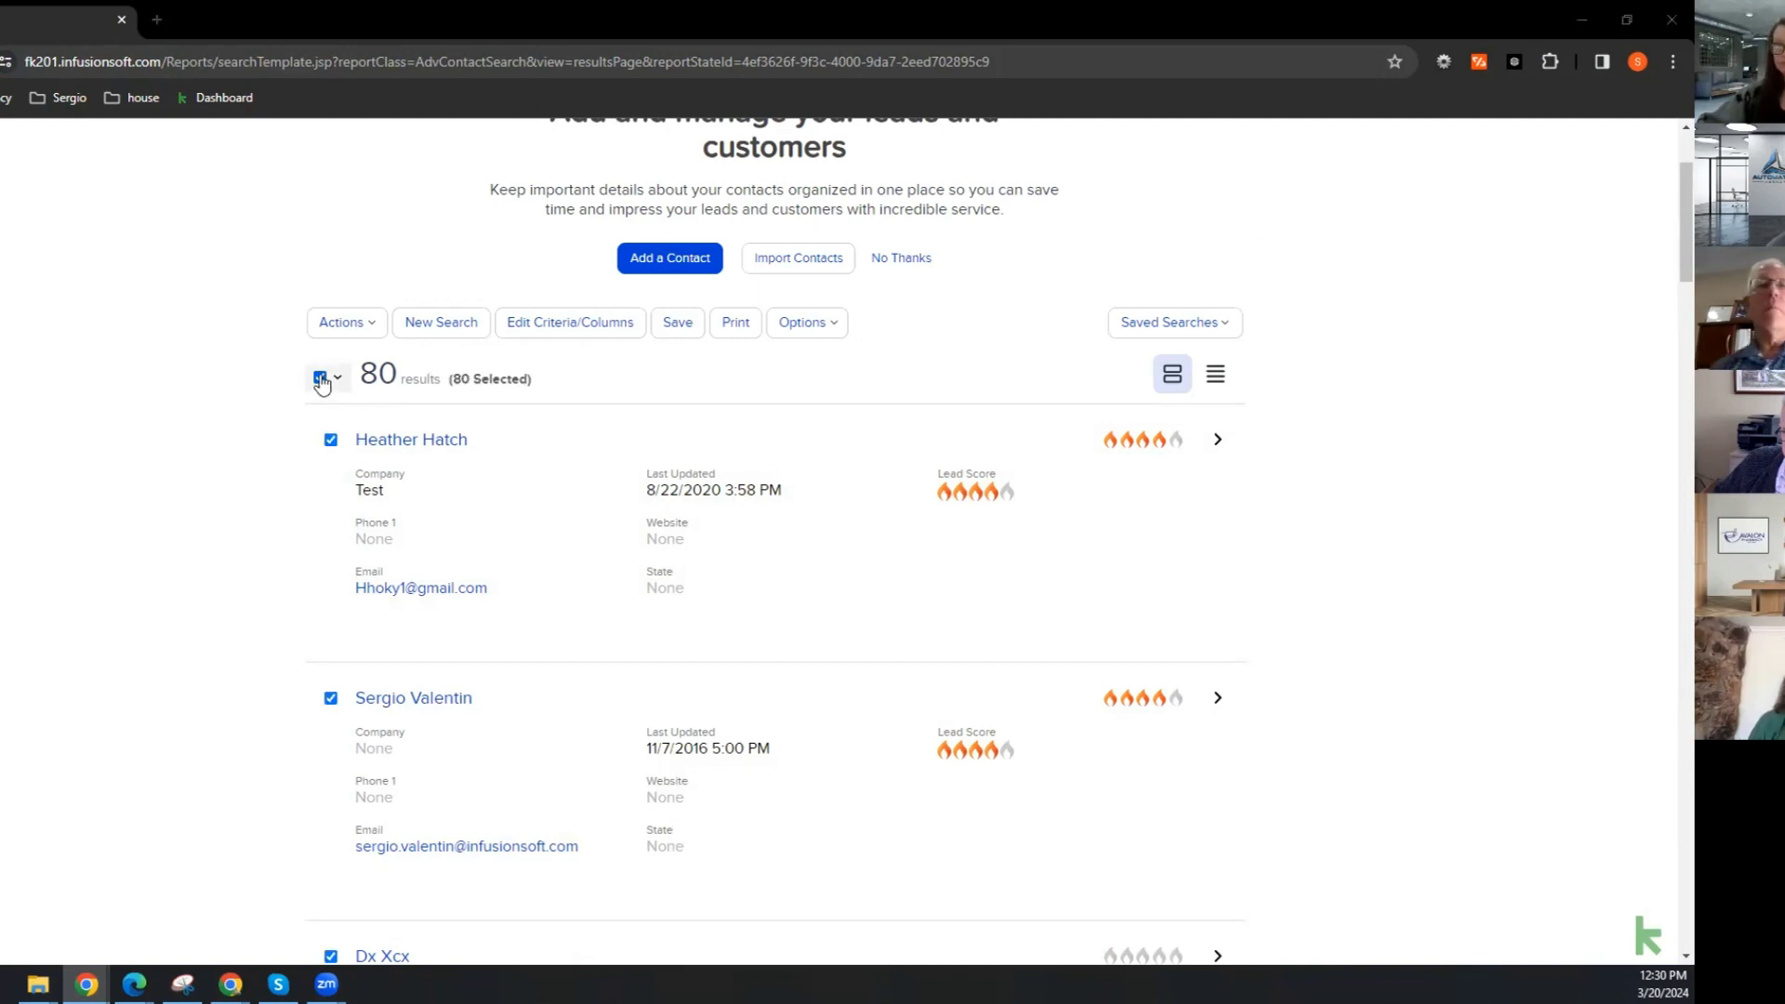
# - Look through the bulk actions for the selected contacts and open Apply/Remove Tag
pyautogui.click(364, 337)
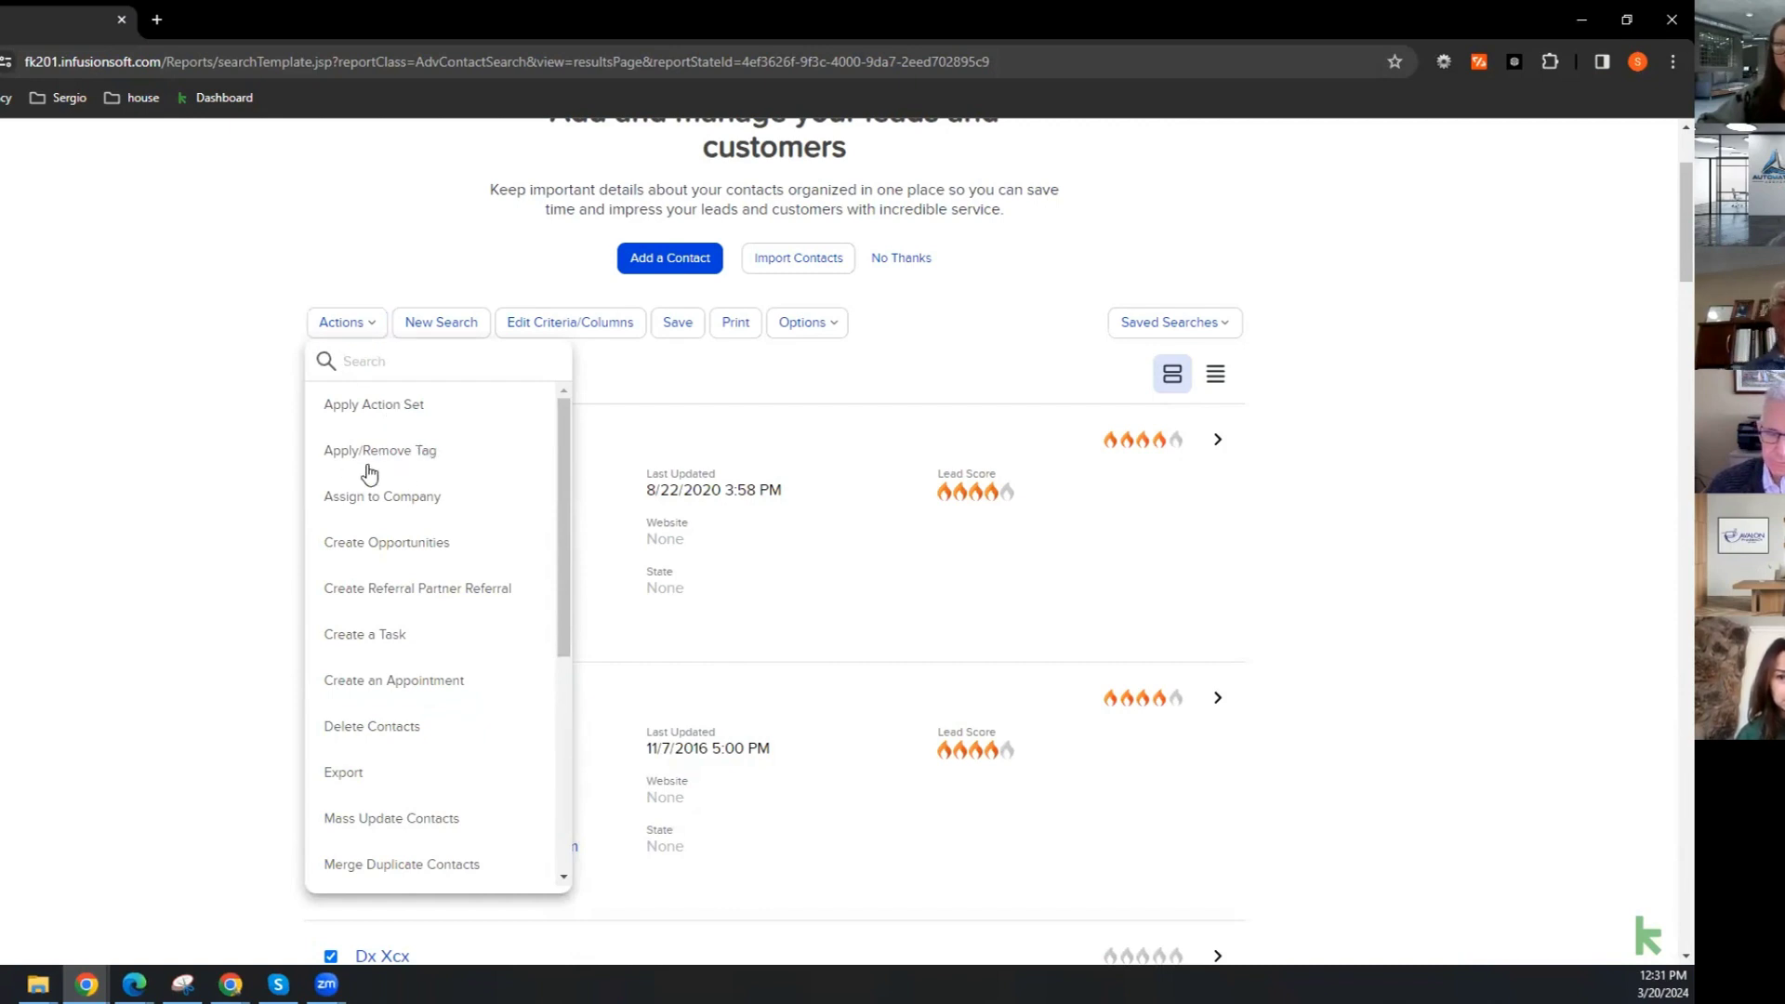
pyautogui.scroll(-5, 425, 600)
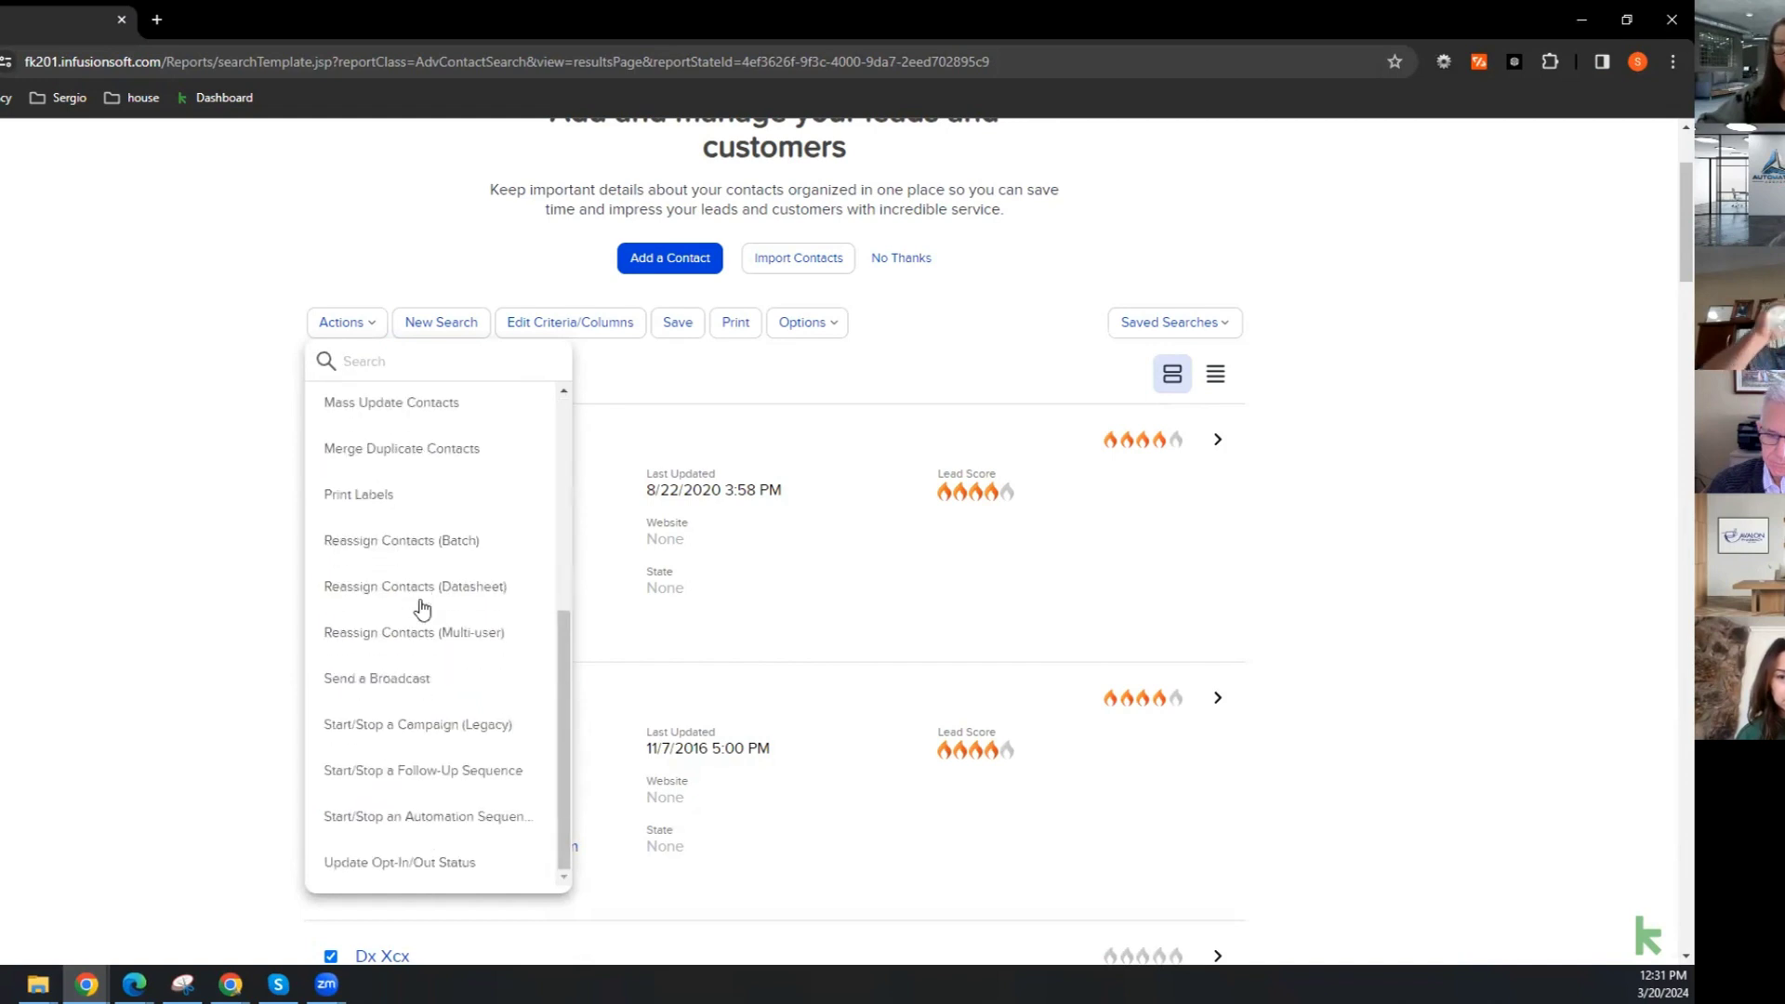
pyautogui.scroll(-3, 423, 609)
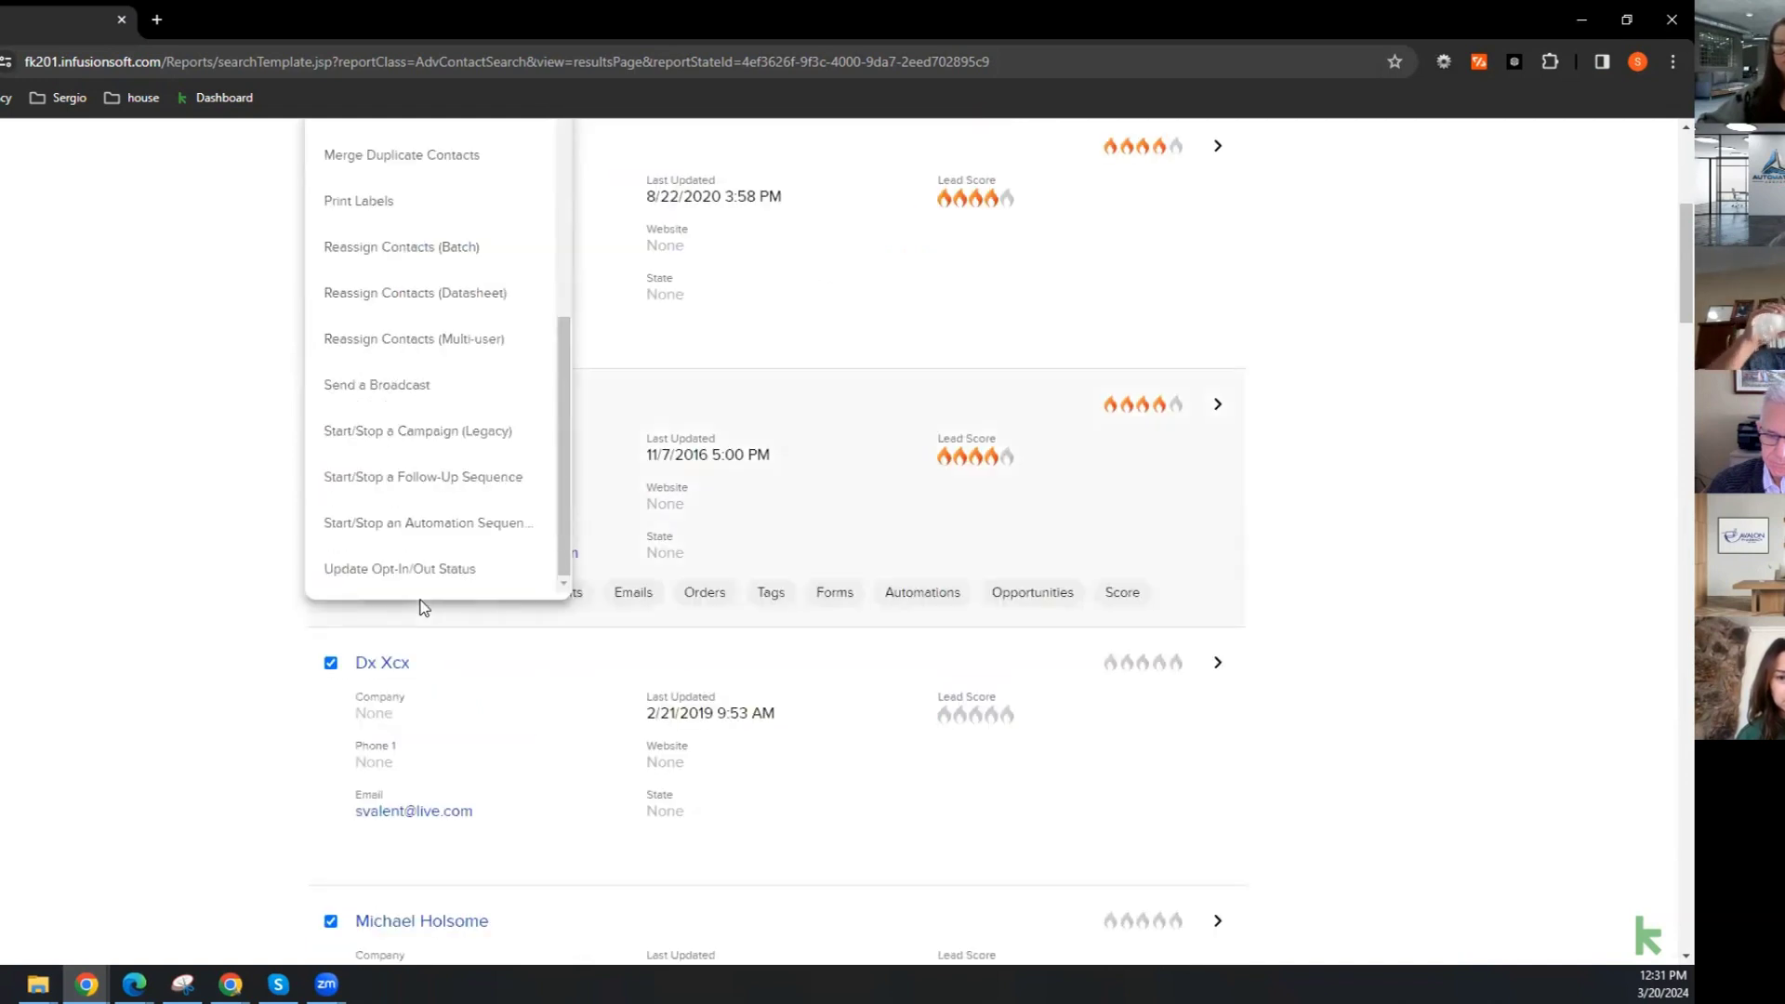
pyautogui.scroll(3, 423, 609)
pyautogui.scroll(4, 406, 518)
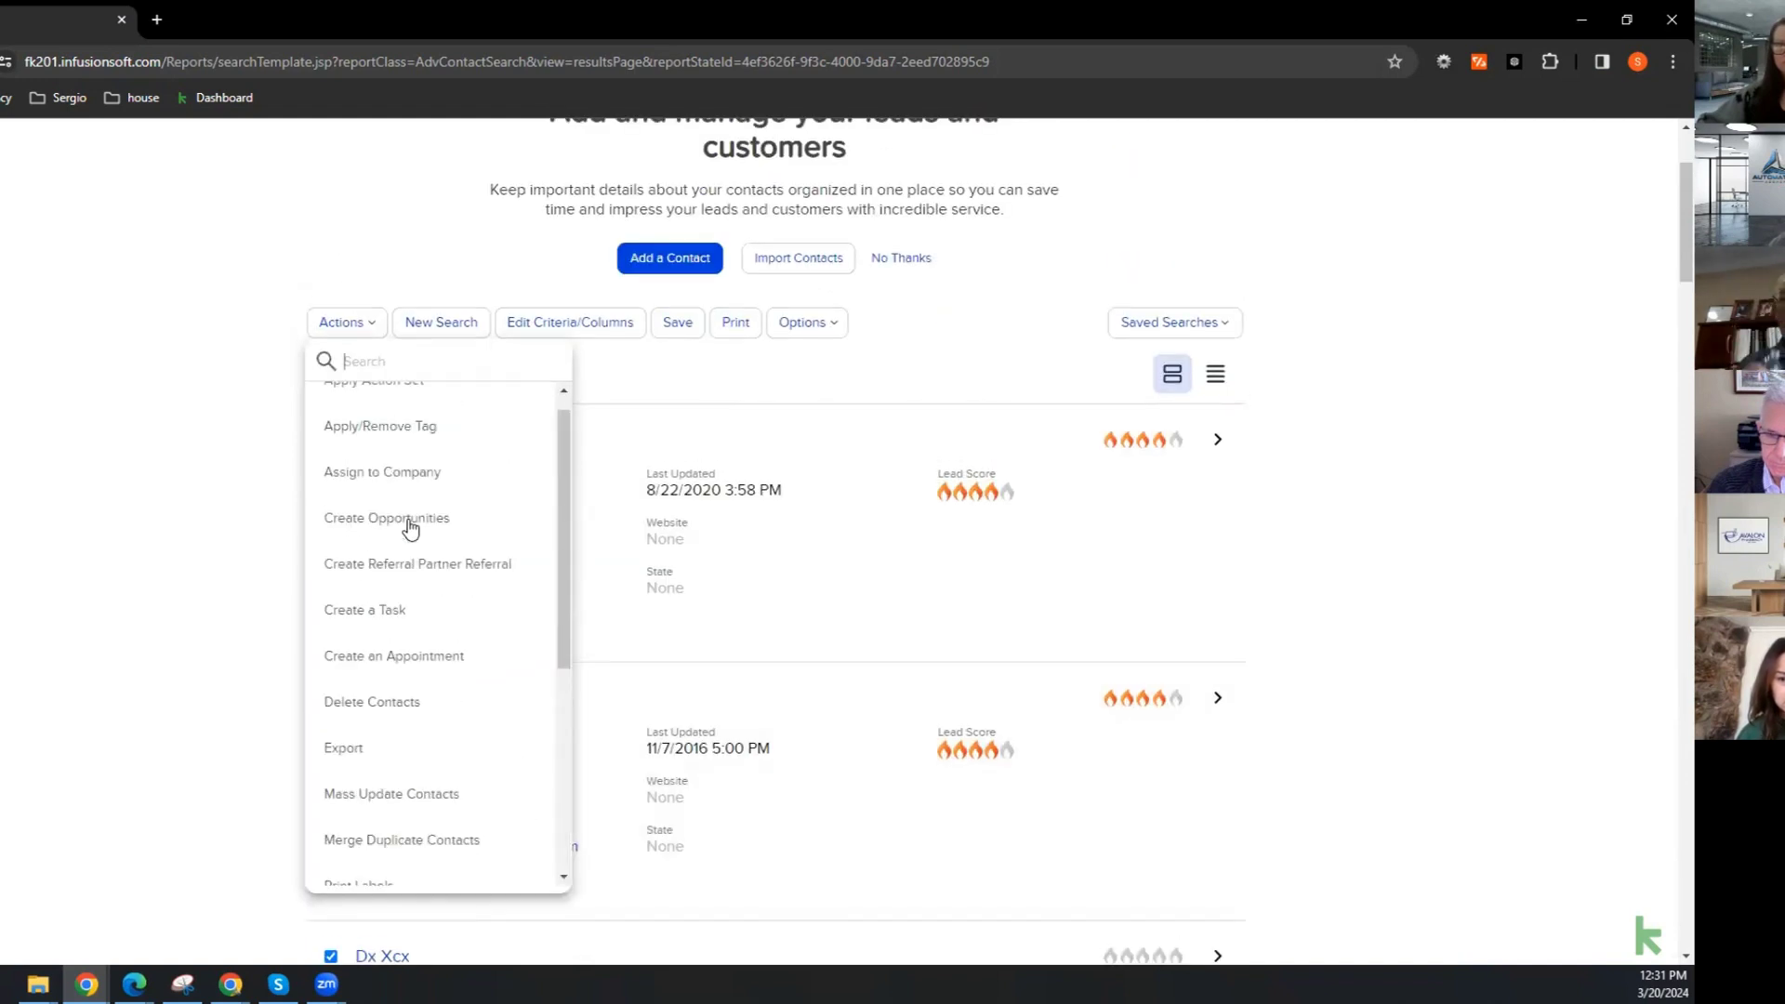
pyautogui.scroll(1, 410, 528)
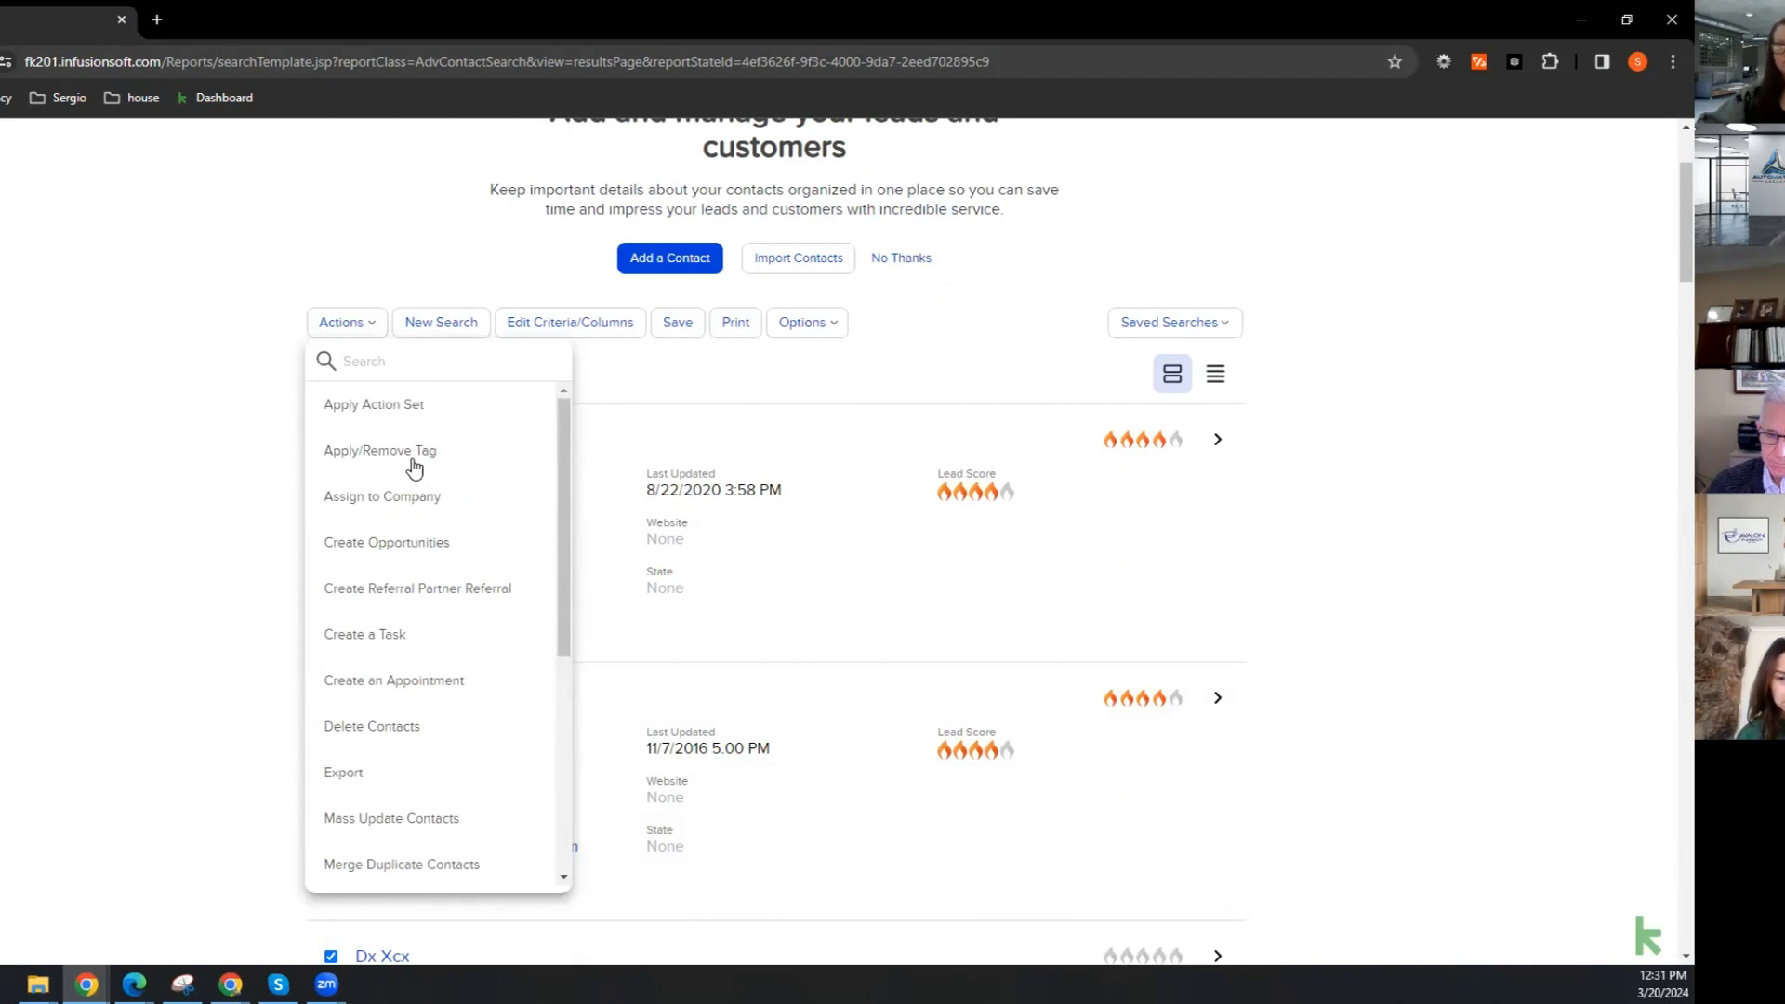
pyautogui.click(413, 459)
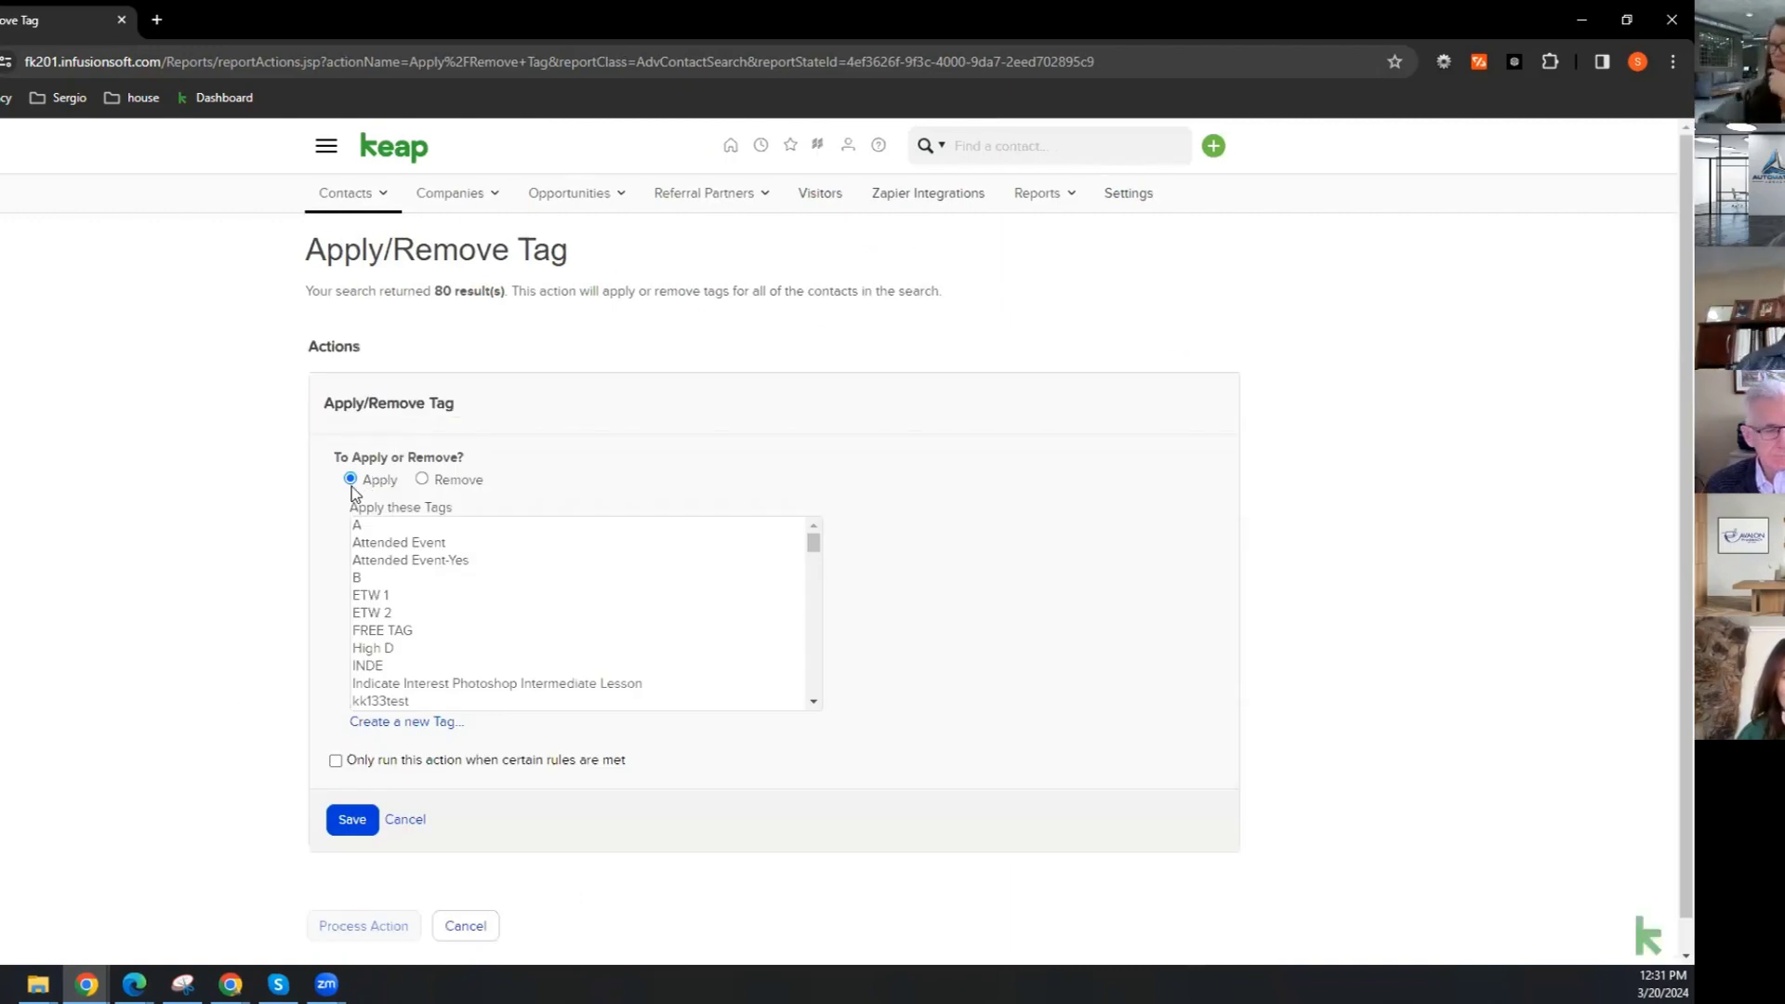
# - Set the tag action to Apply with the tag A, save it, and process it for all contacts in the search
pyautogui.click(425, 480)
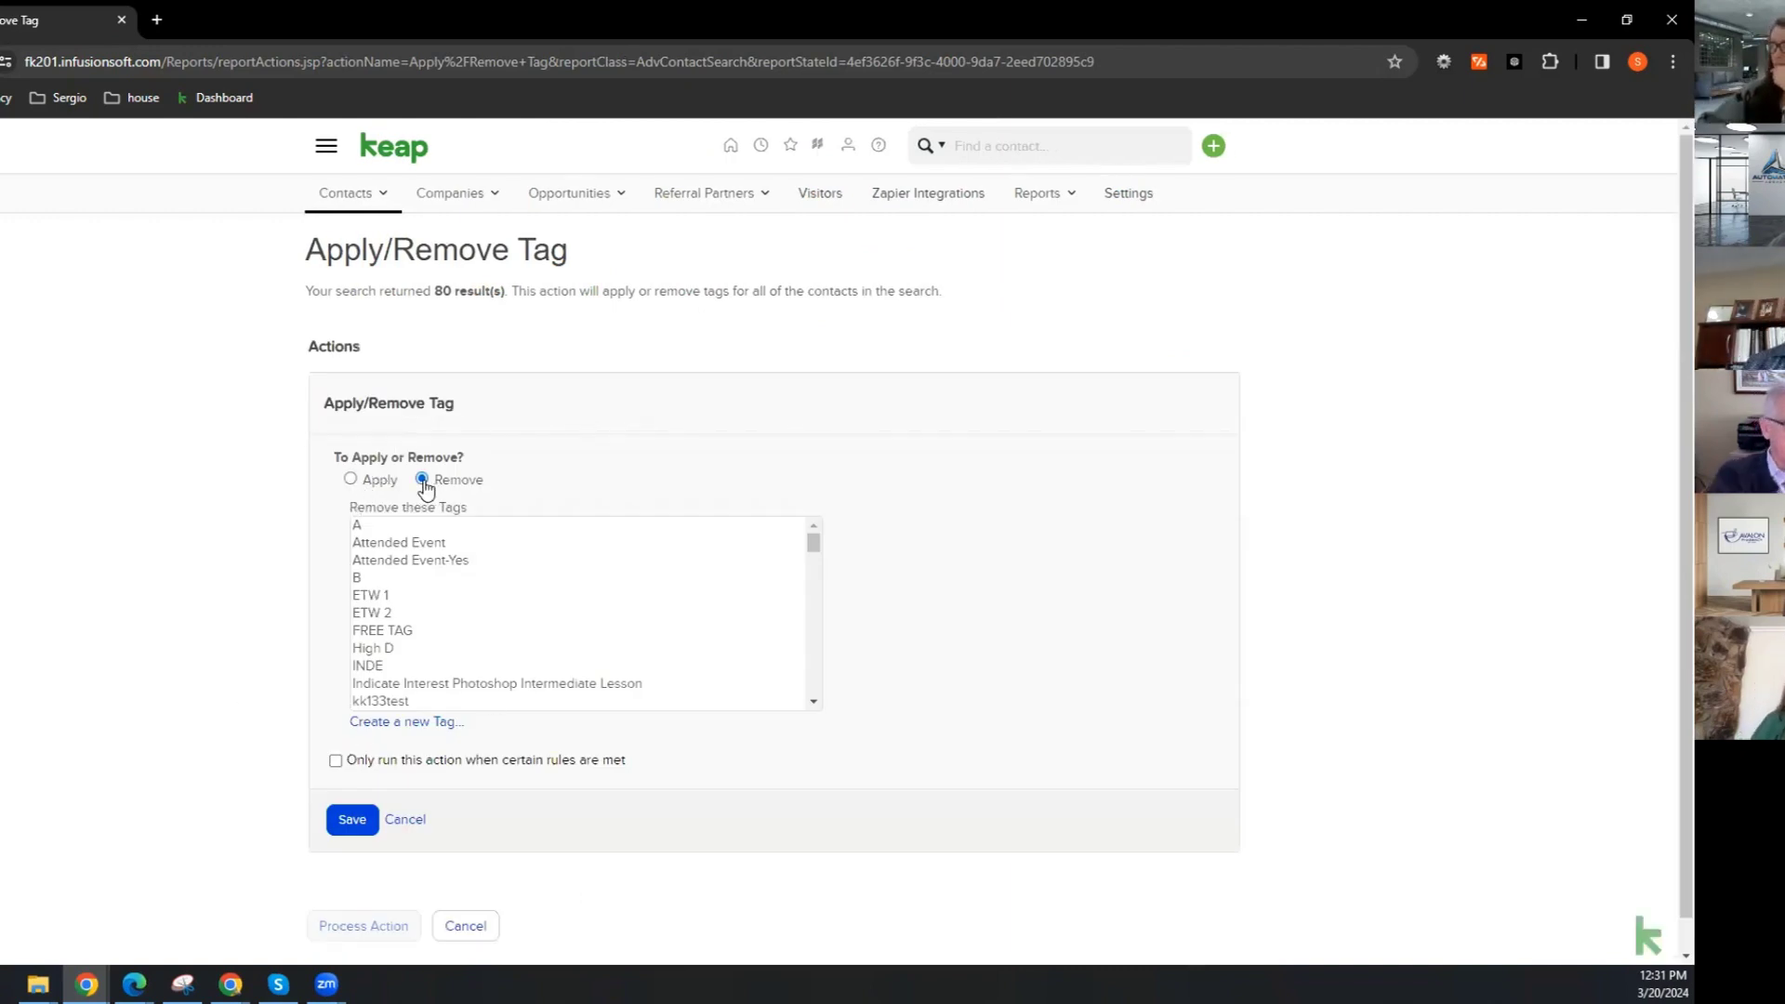
pyautogui.click(352, 480)
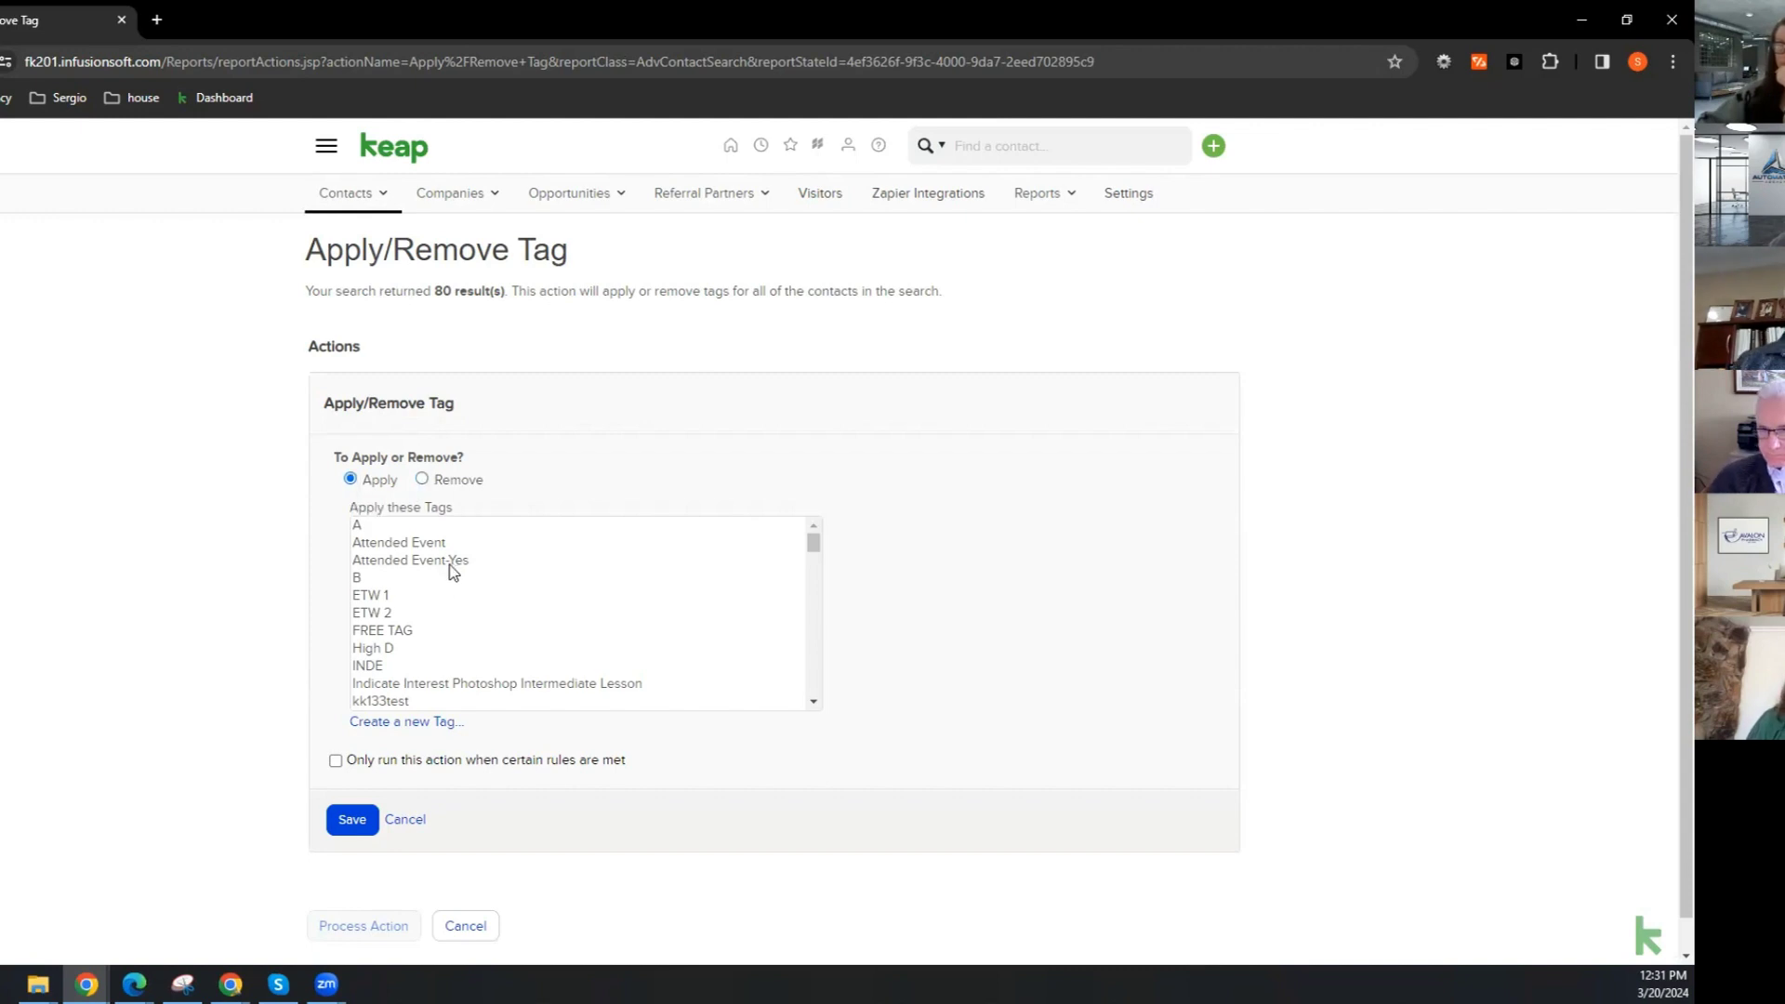
pyautogui.click(371, 527)
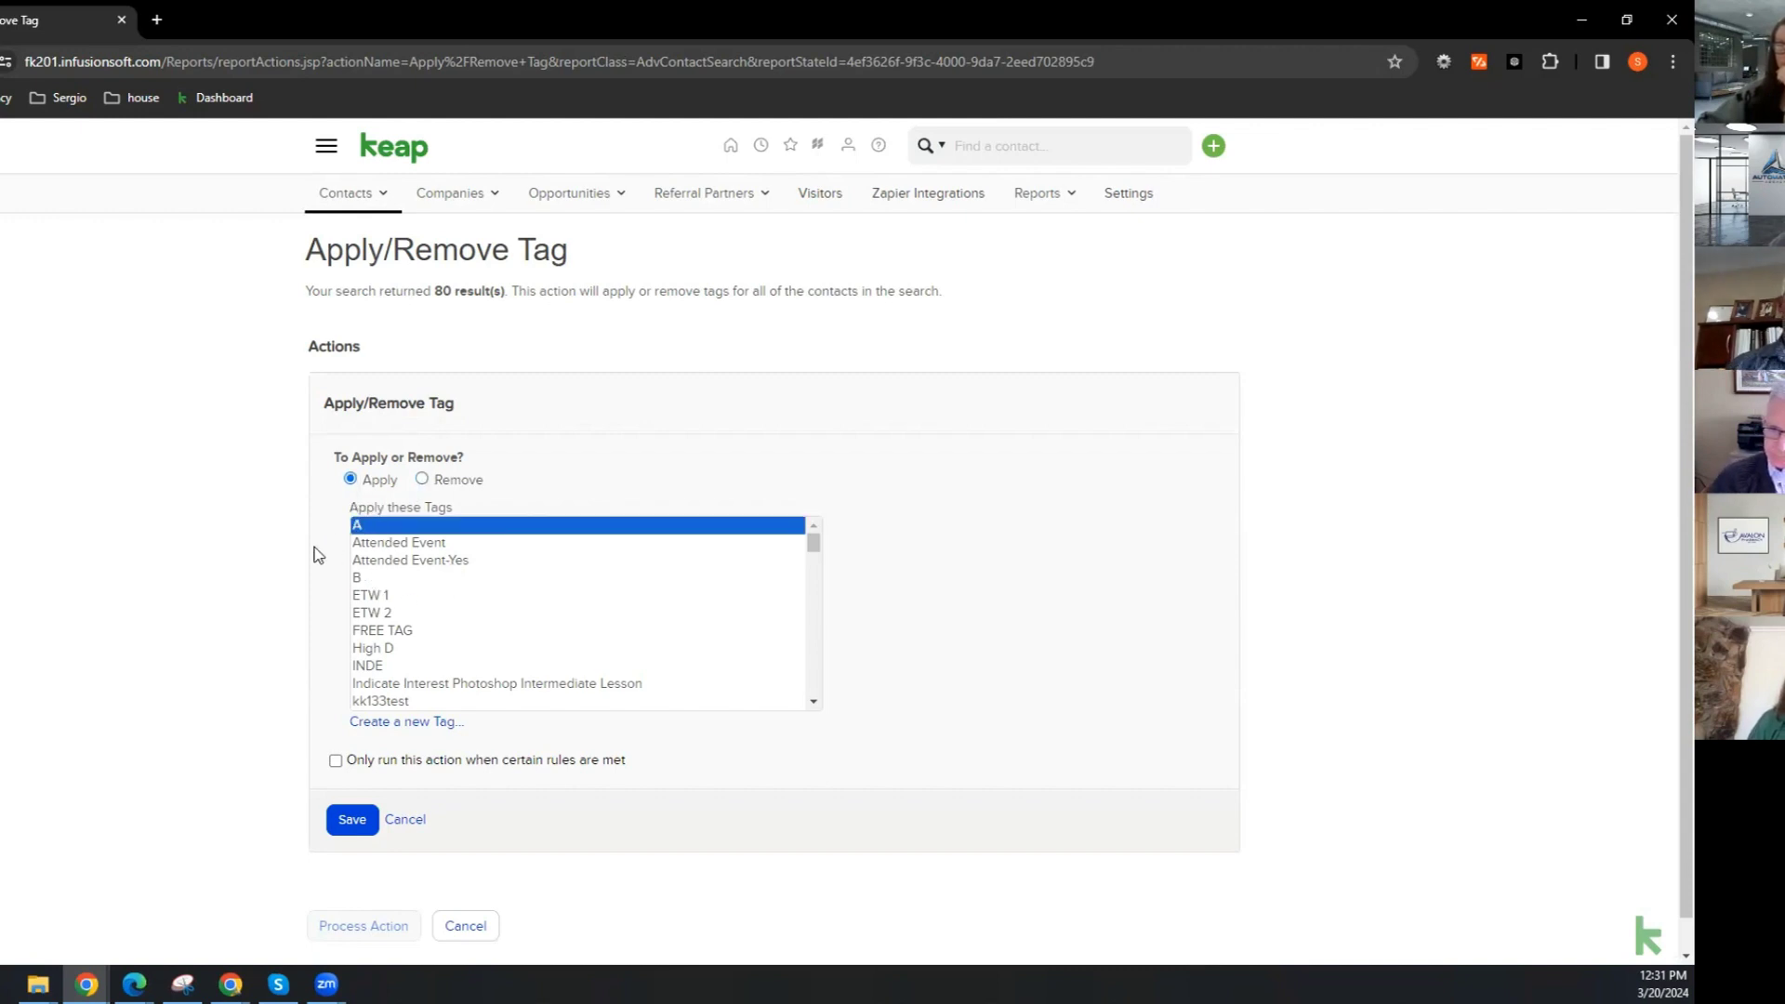
pyautogui.click(353, 820)
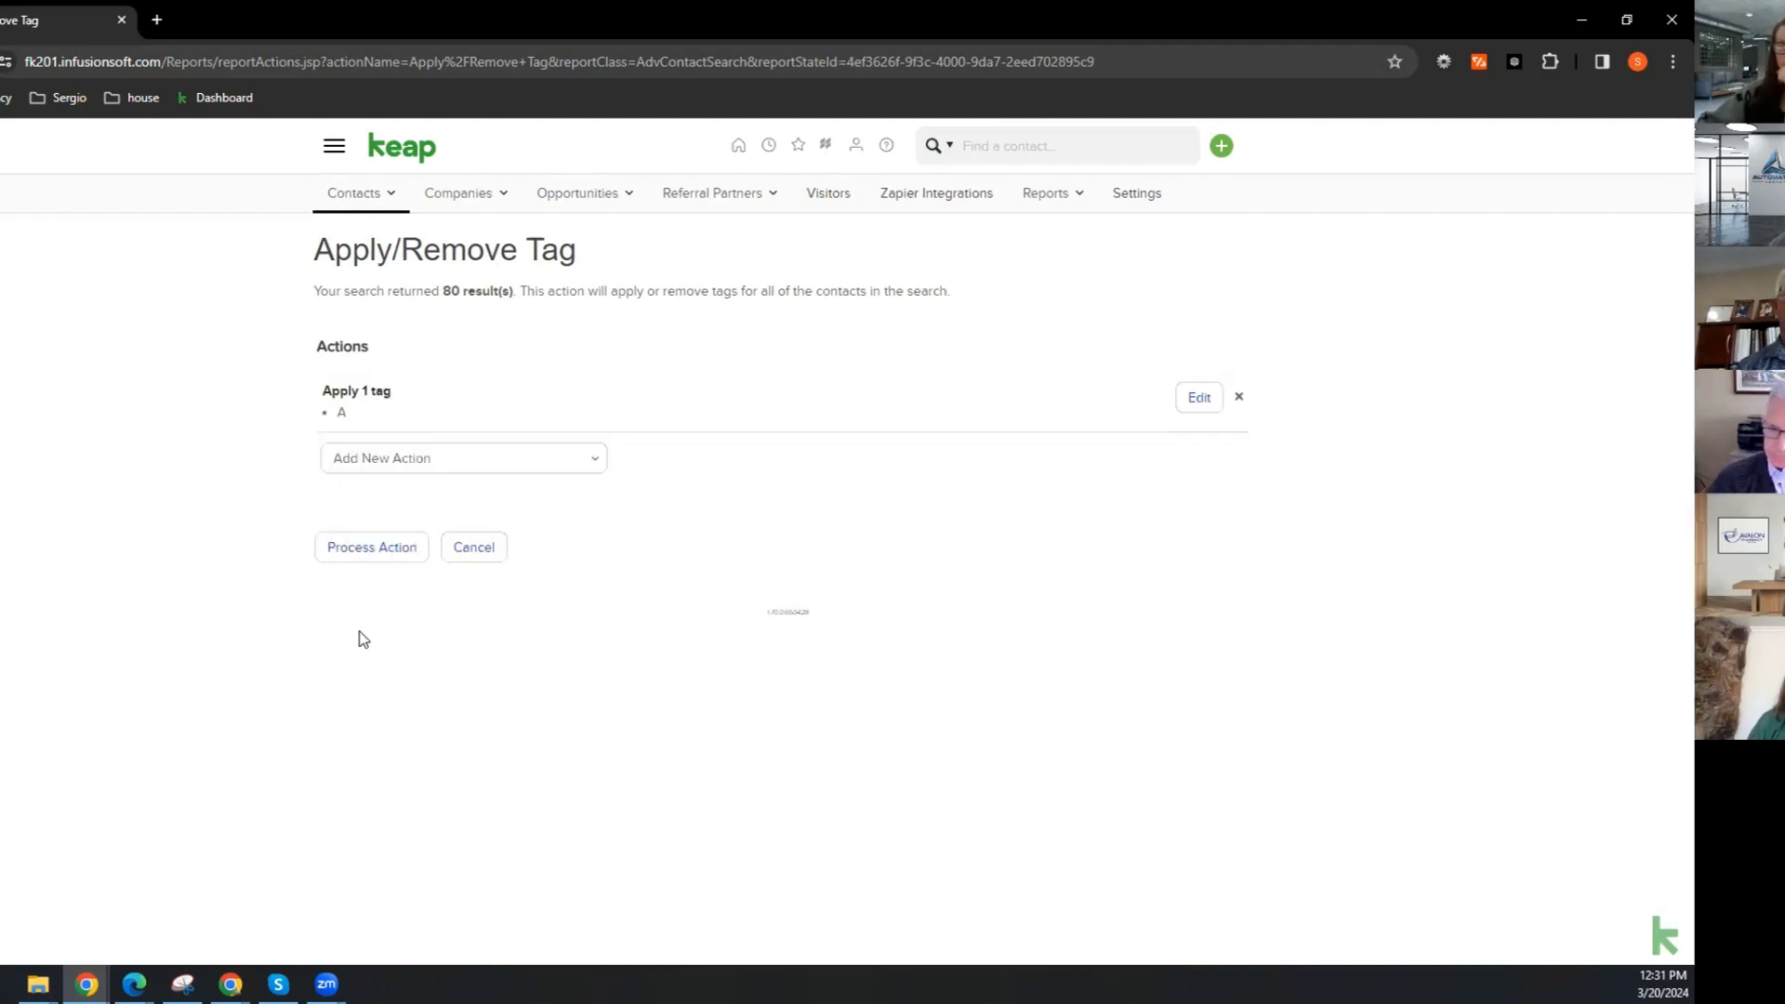
pyautogui.click(362, 566)
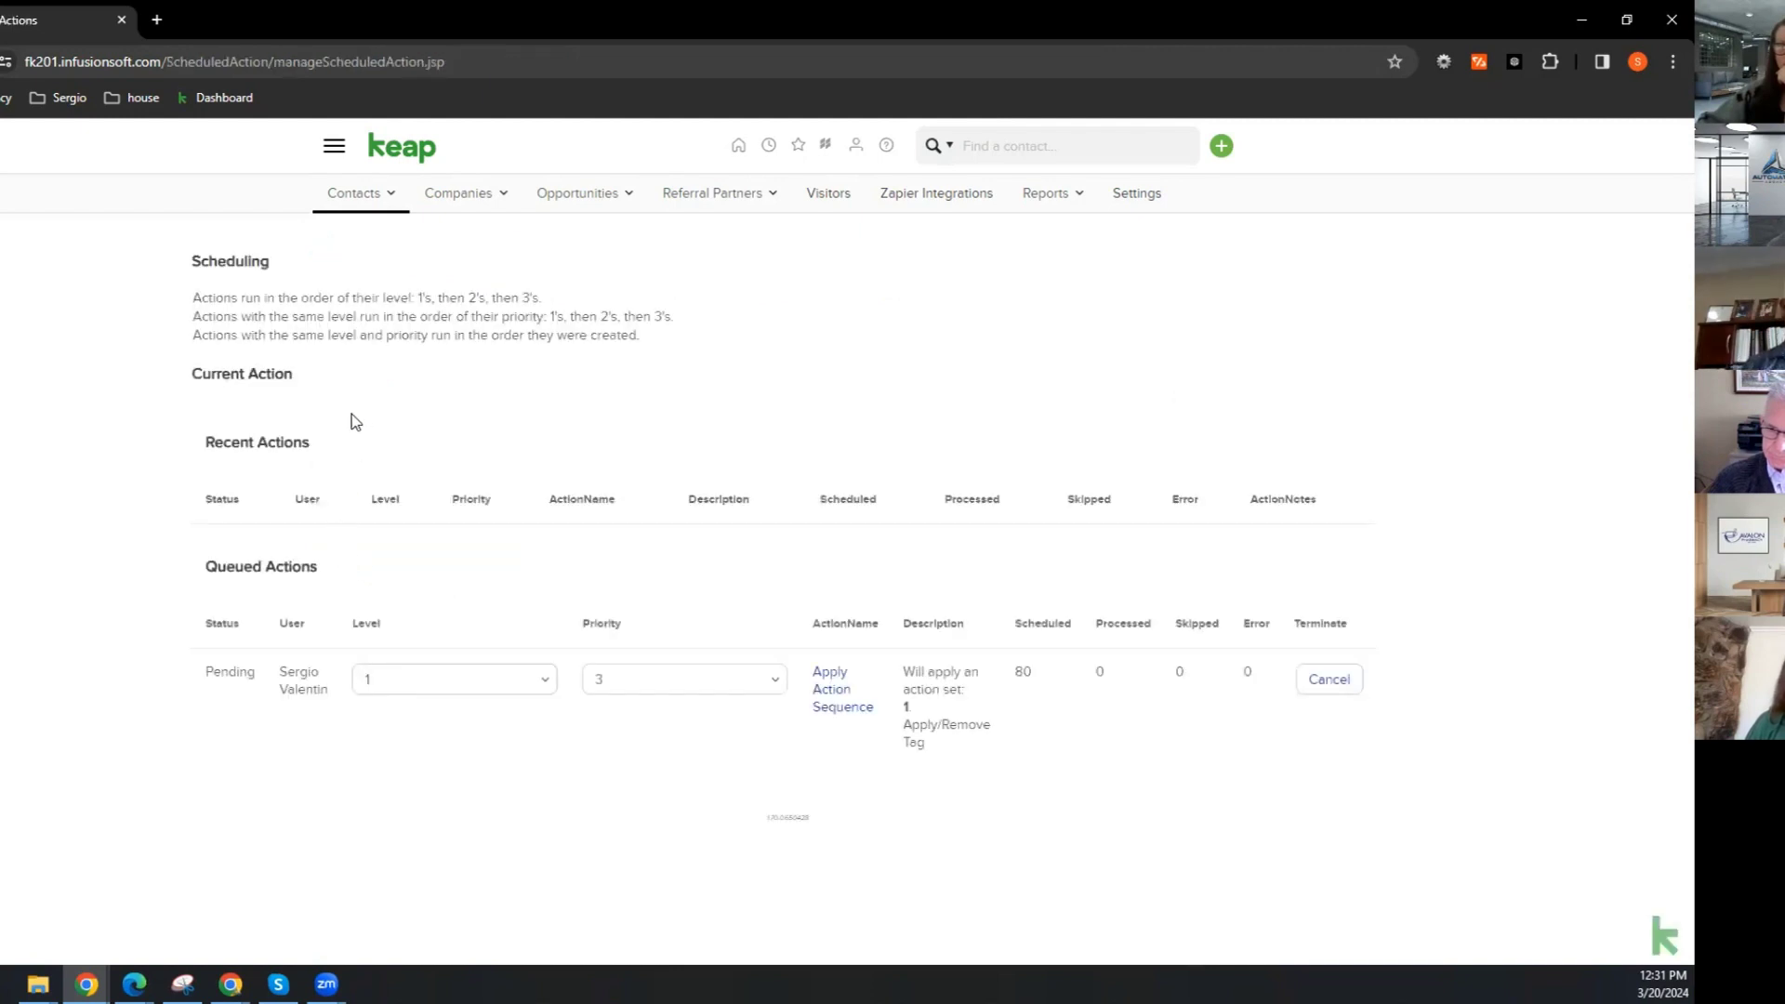
# - Return to the full contacts list, open the window for saving the search, and close it without saving
pyautogui.moveTo(361, 199)
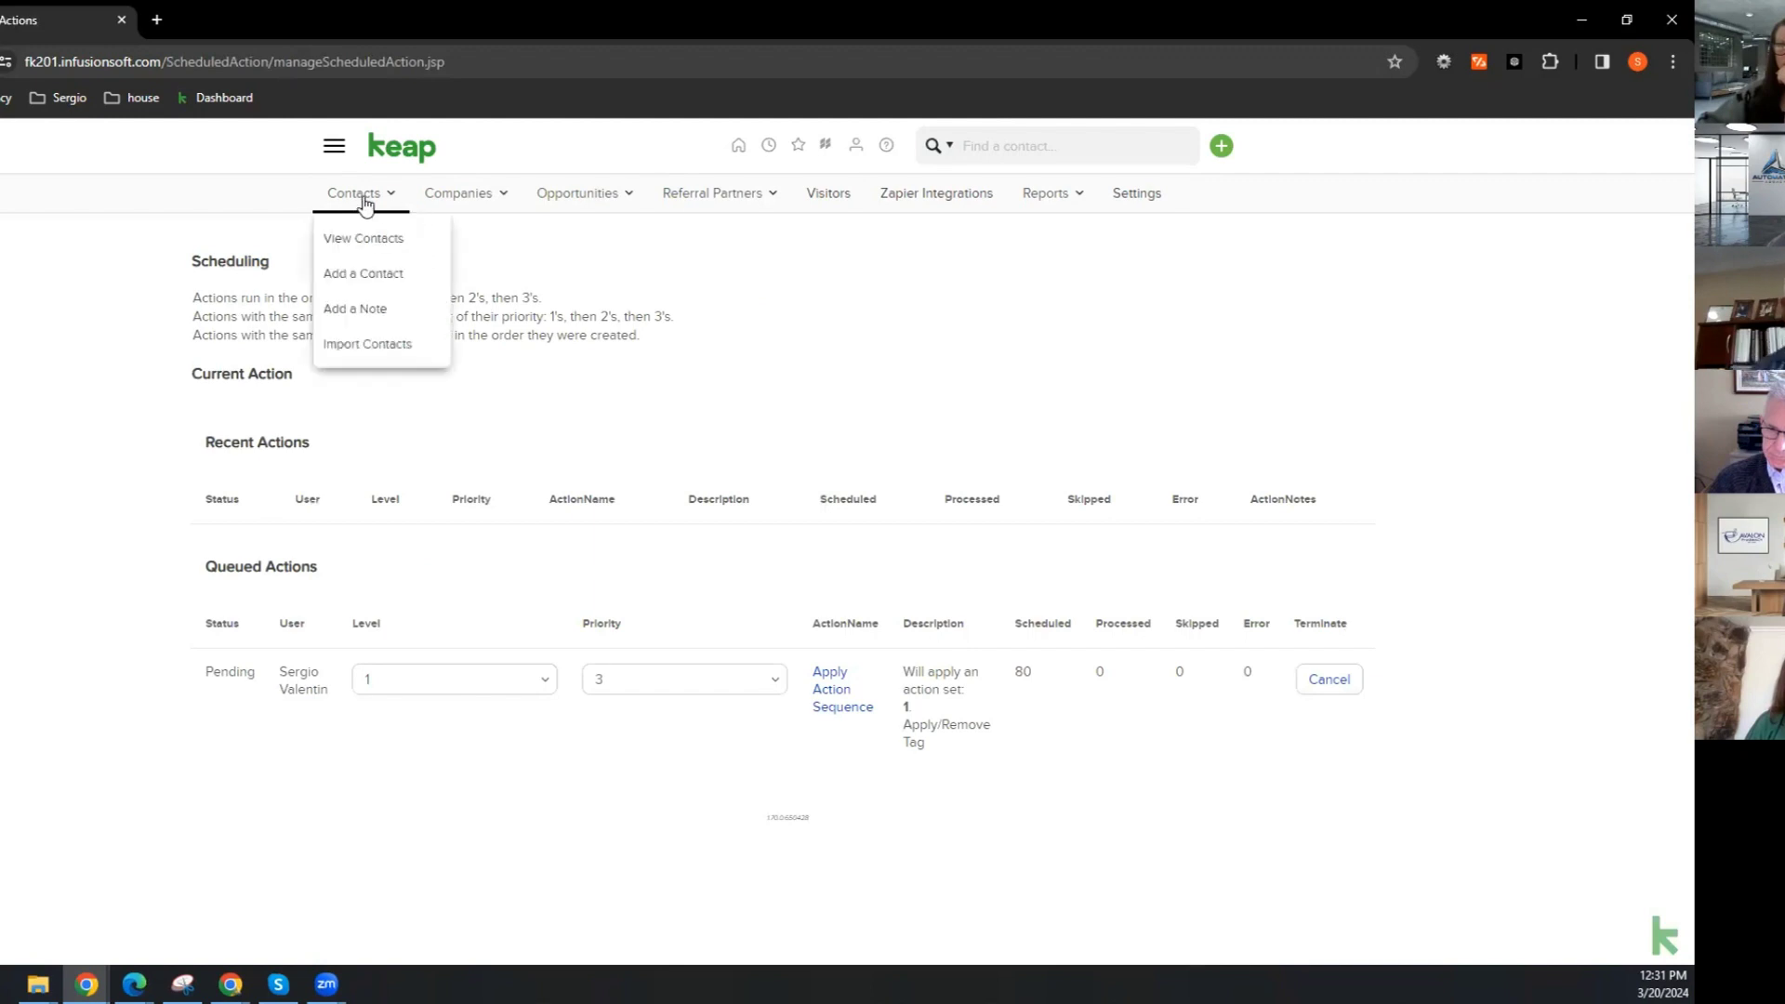
pyautogui.click(357, 244)
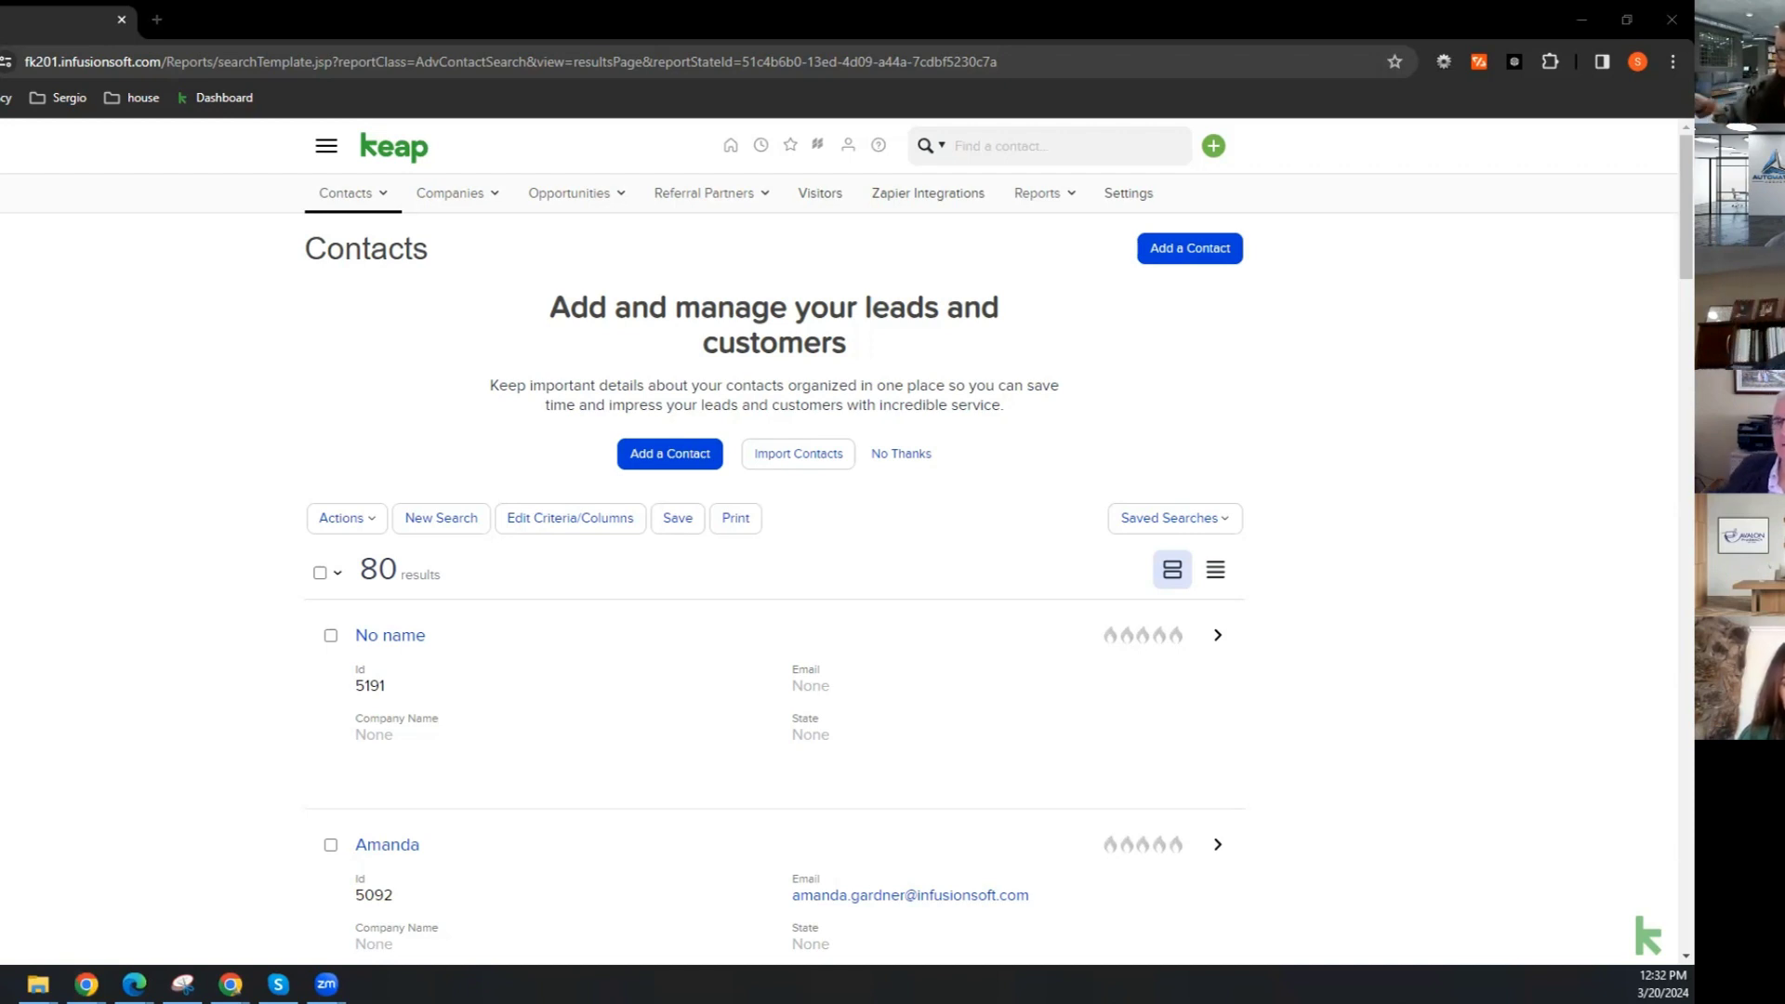
pyautogui.moveTo(849, 661)
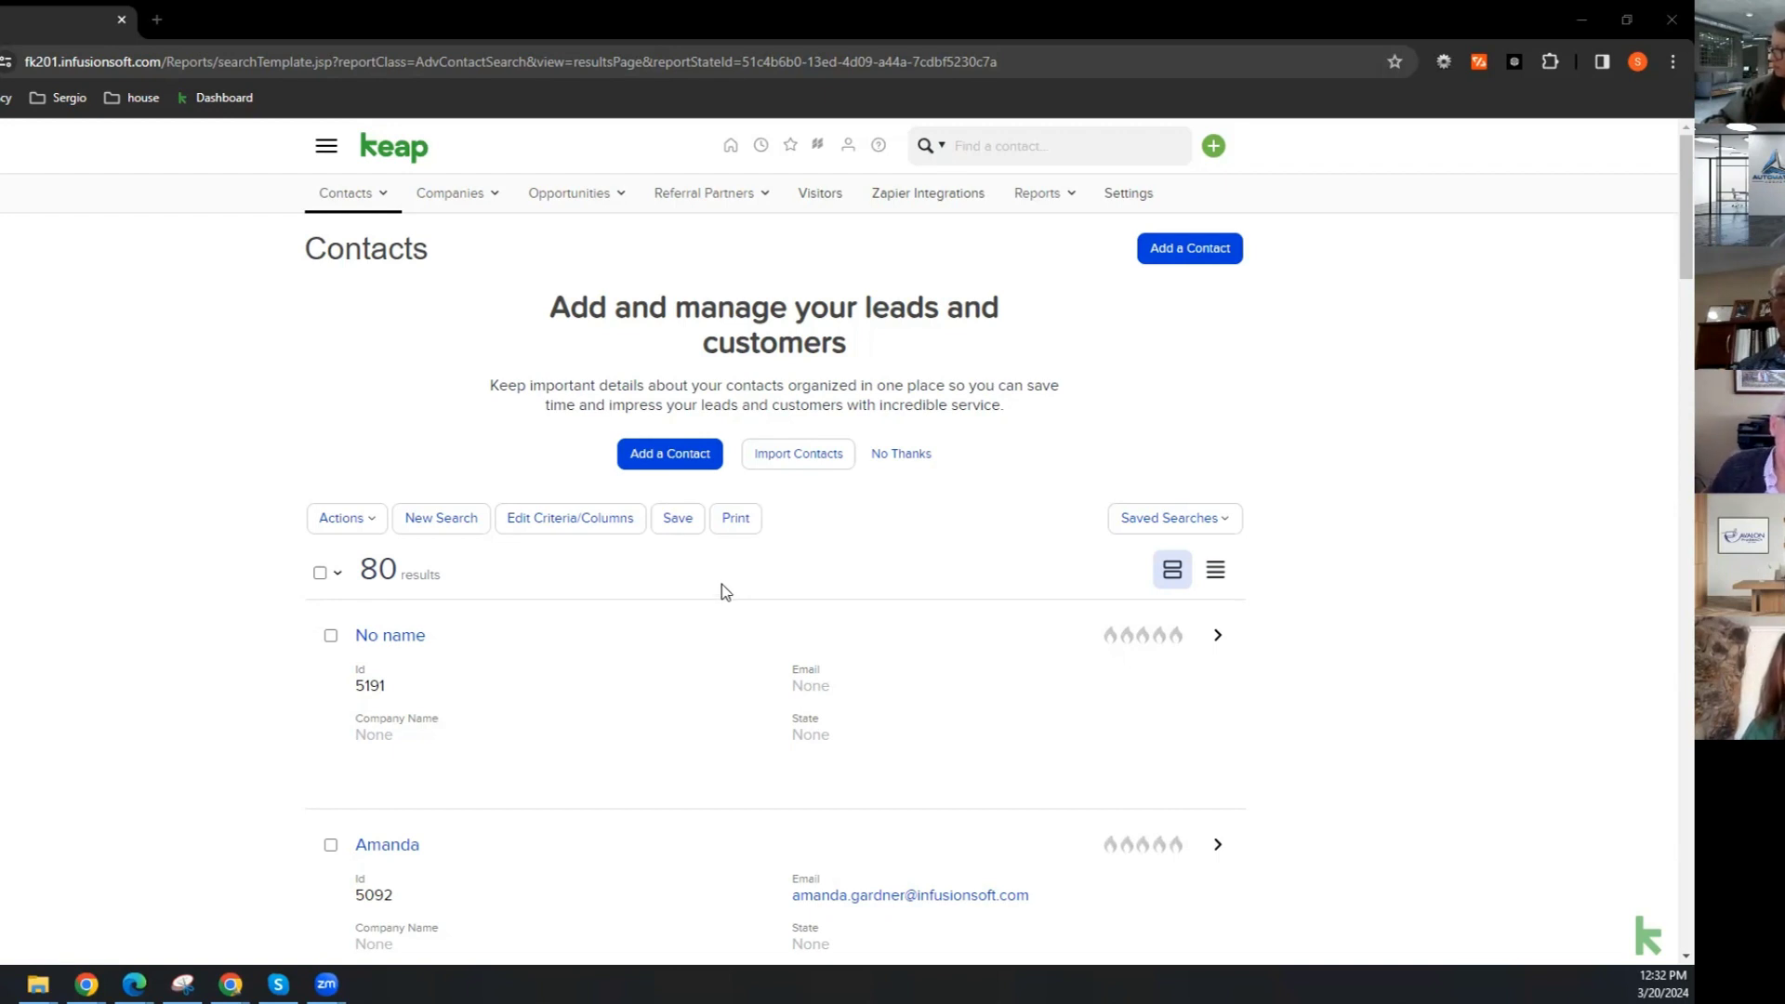
pyautogui.moveTo(493, 785)
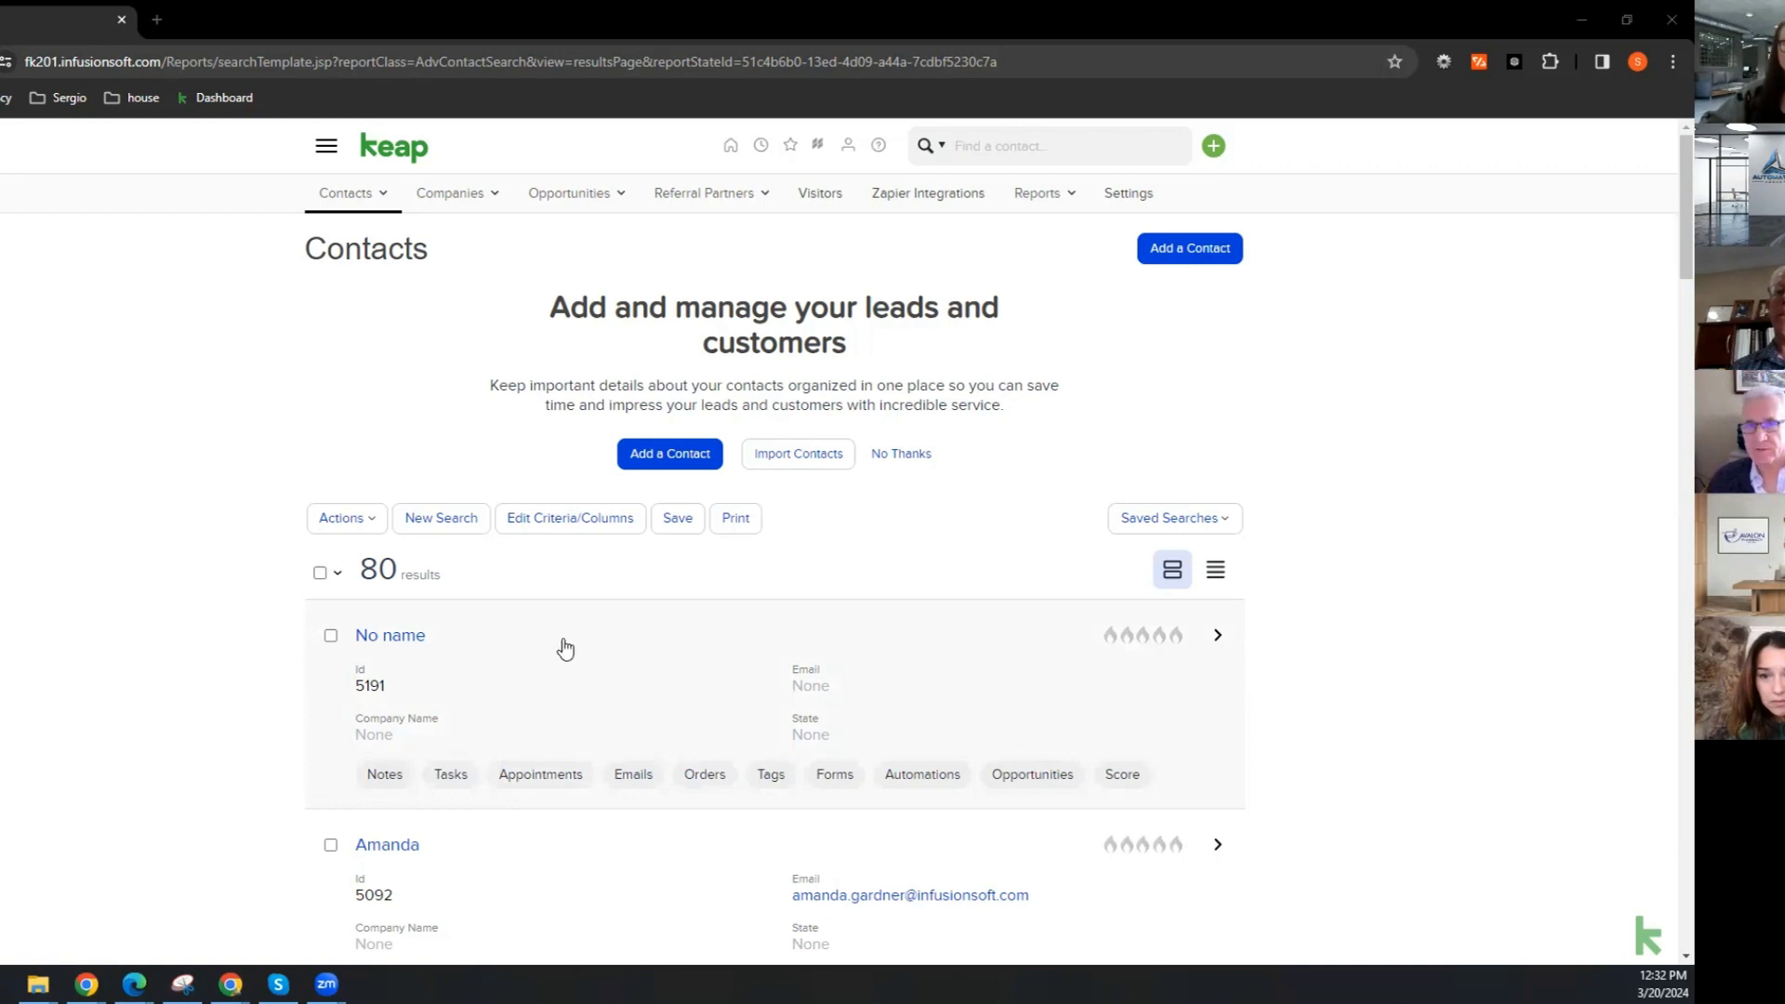
pyautogui.click(676, 521)
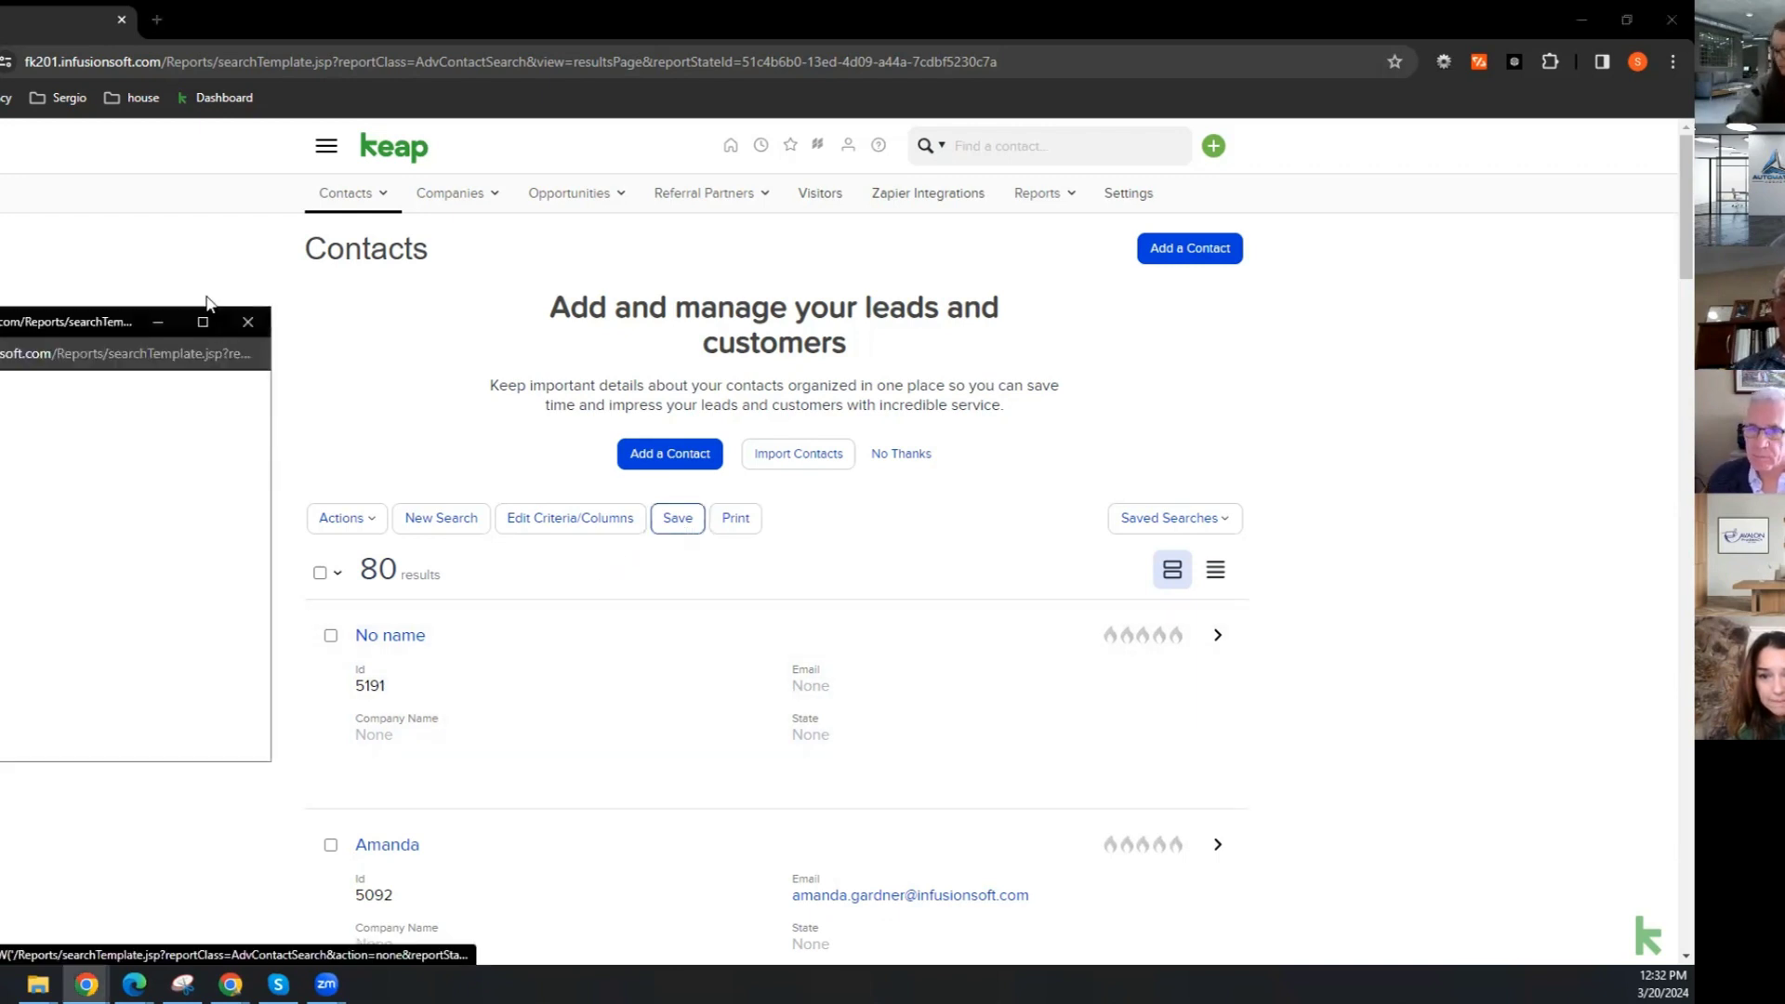
pyautogui.click(249, 322)
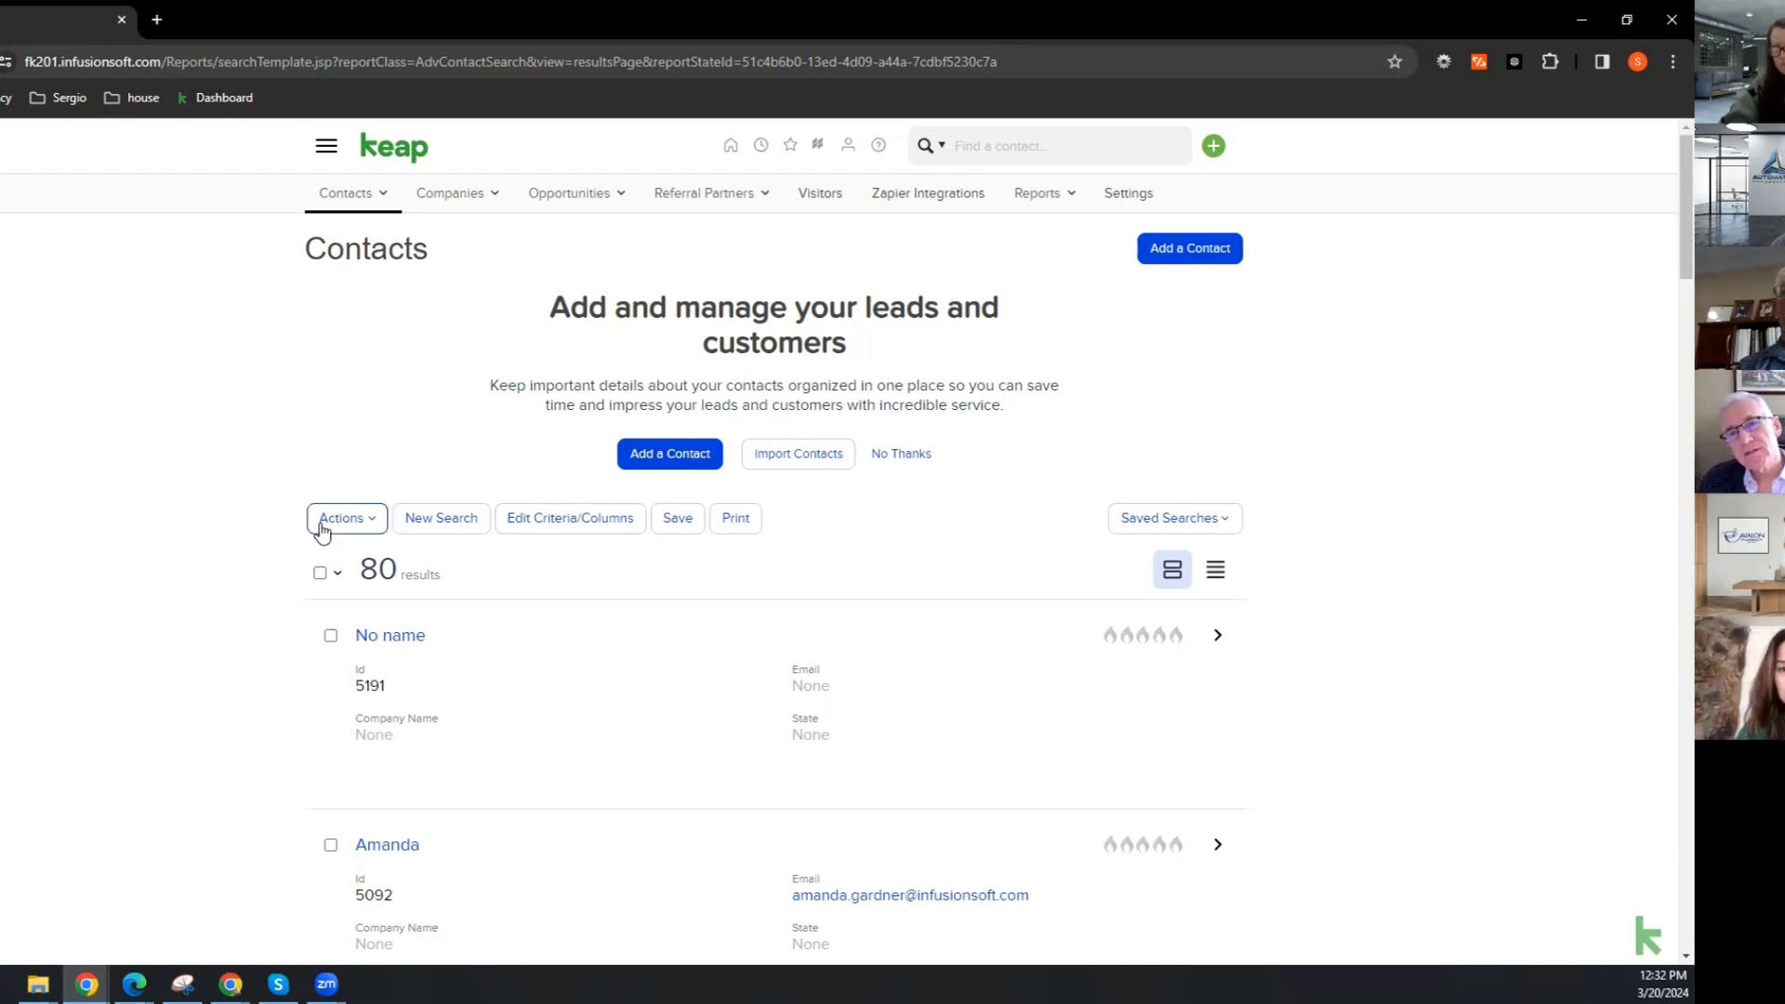
# - Switch to the Keap browser window, maximize it, and open the list of contact groups
pyautogui.doubleClick(678, 1)
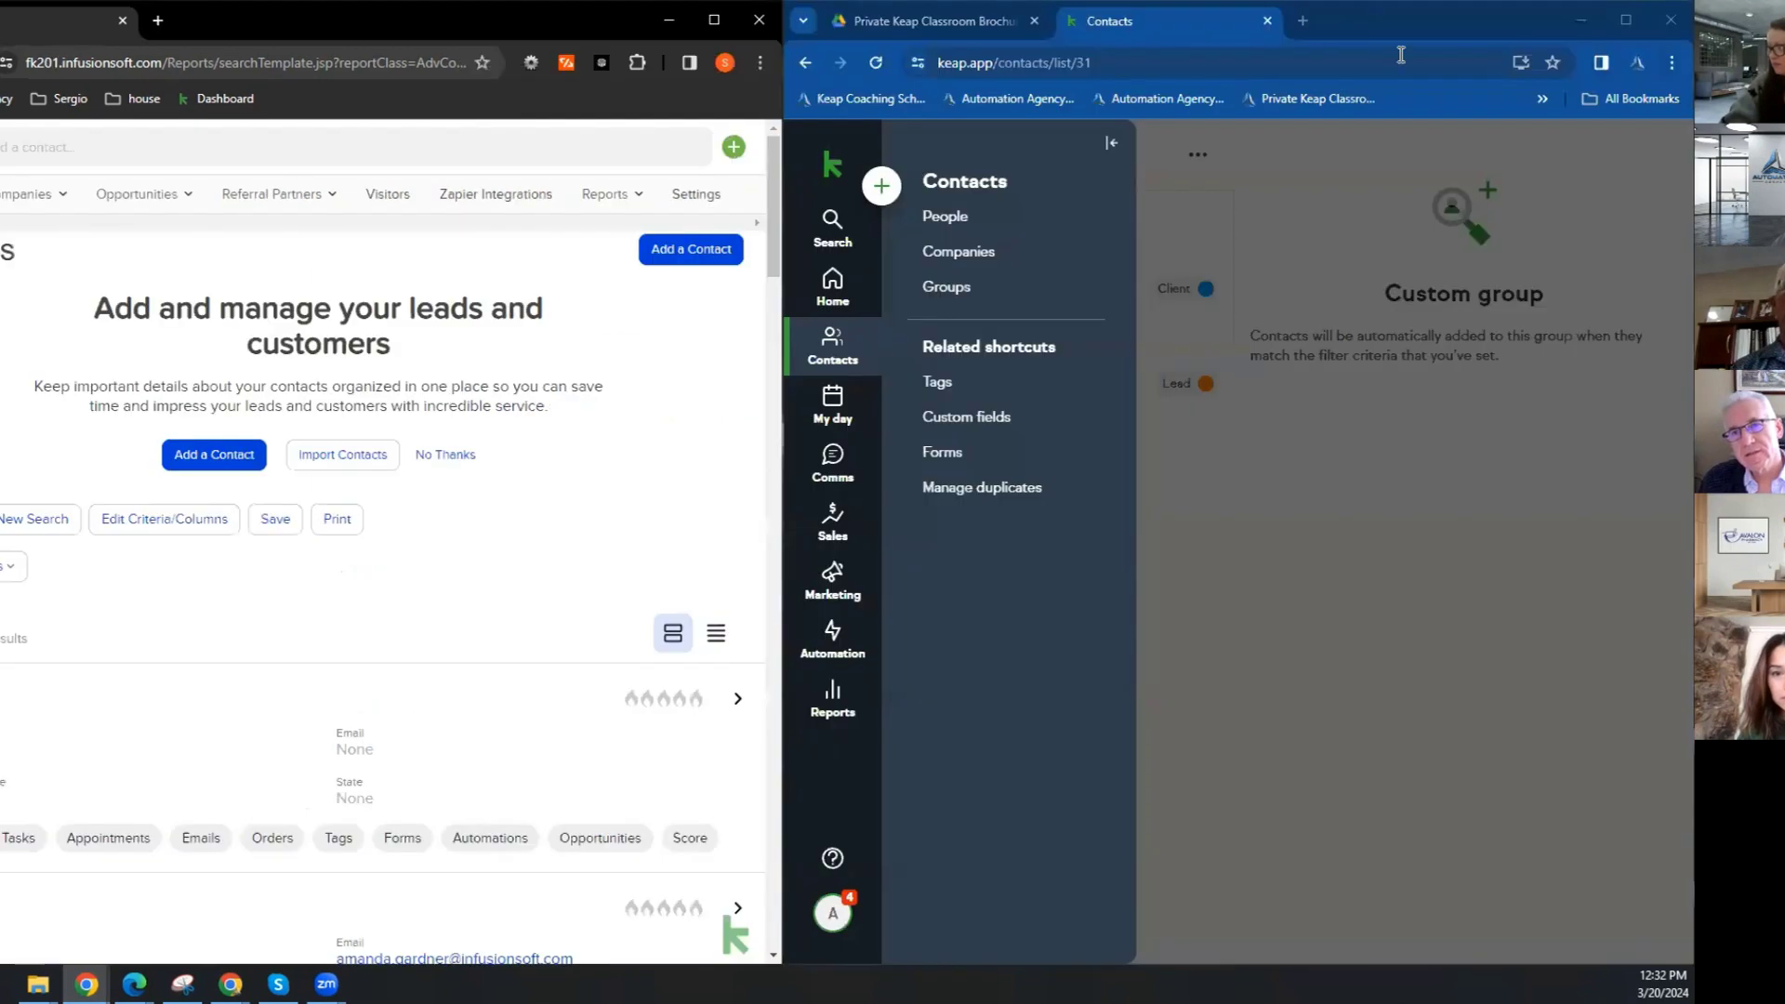
pyautogui.click(1623, 21)
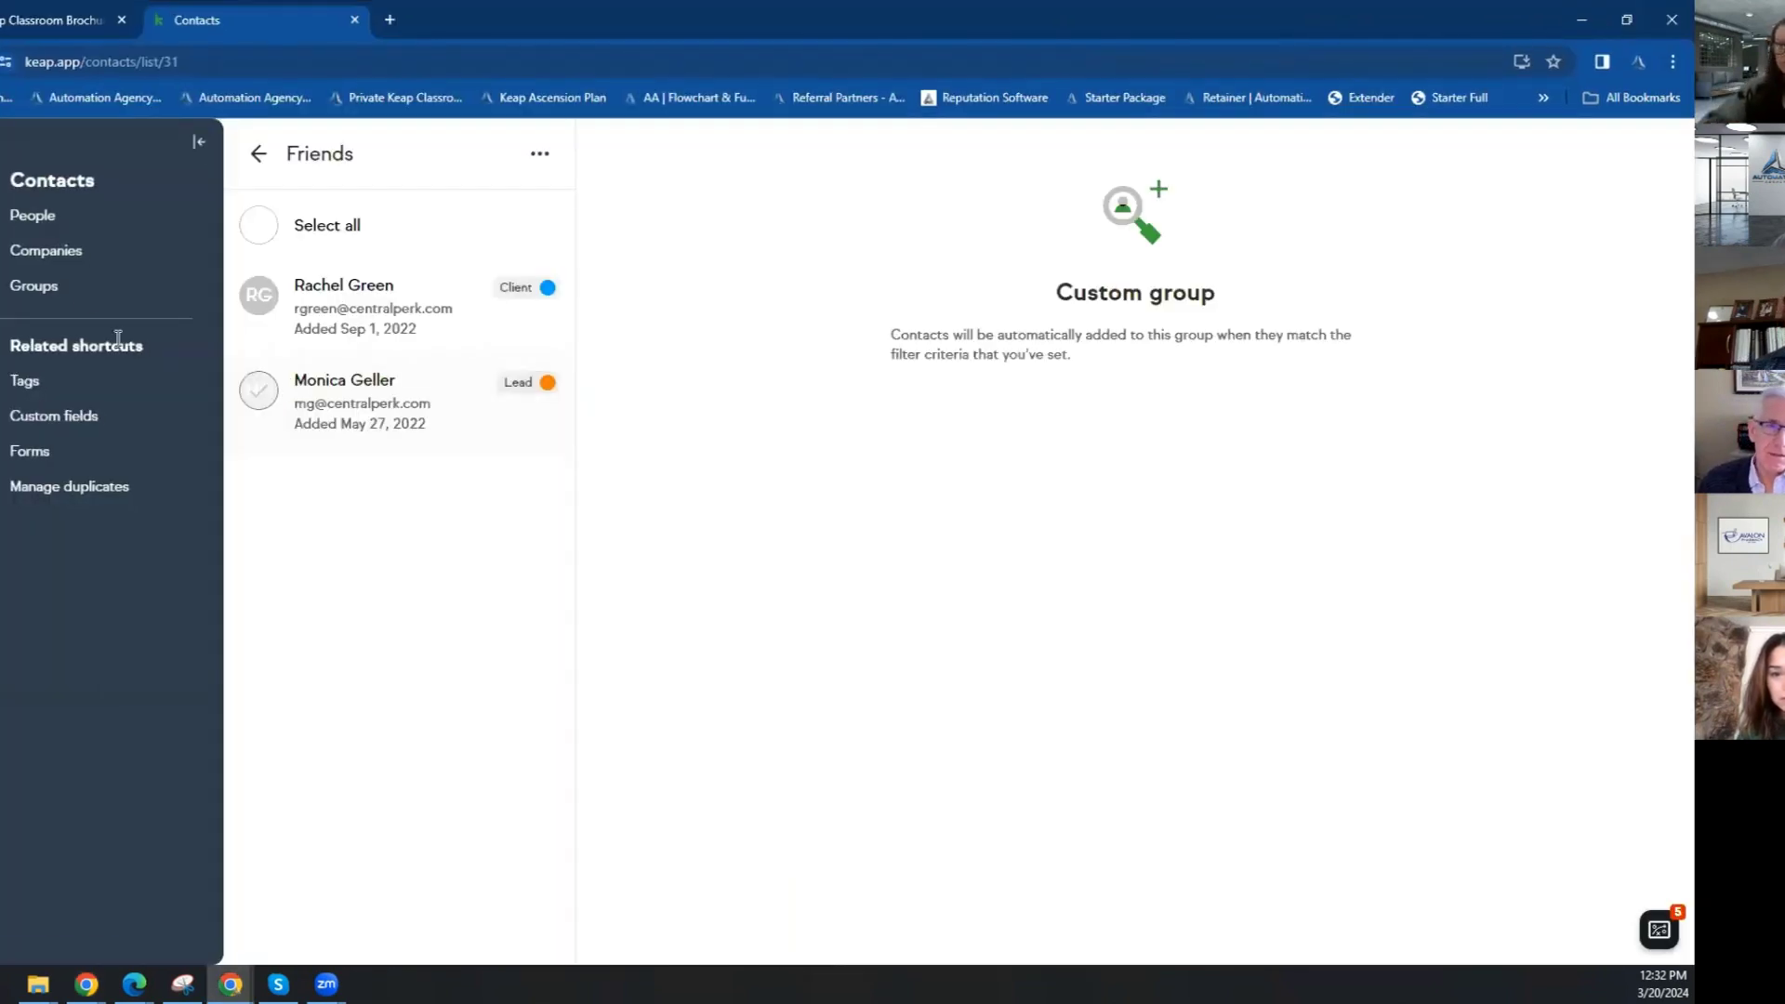
pyautogui.click(57, 288)
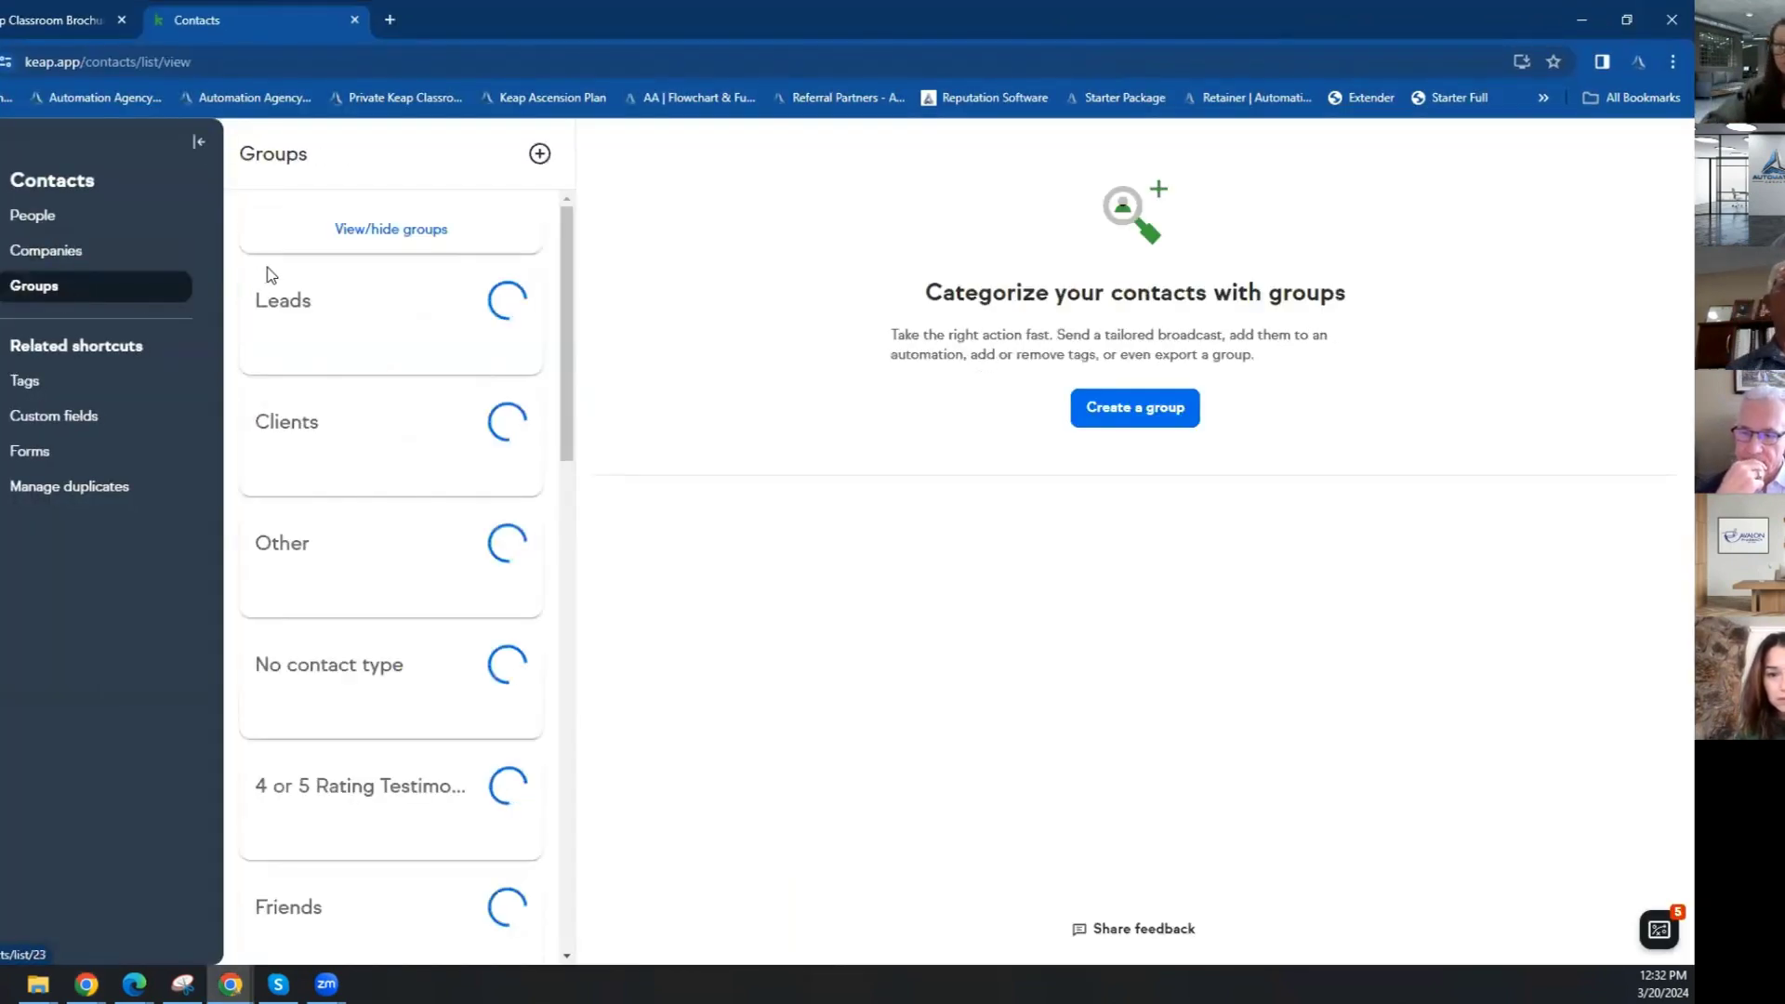